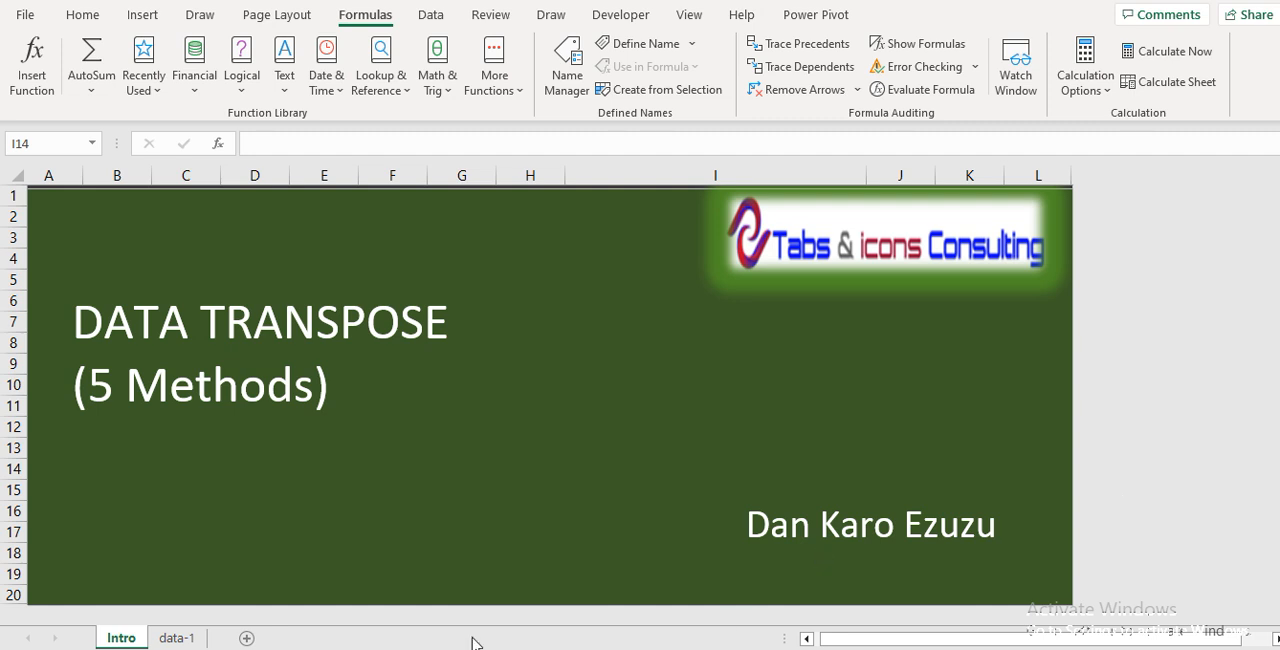
Open the data-1 worksheet
{"action": "left_click", "coordinate": [186, 639]}
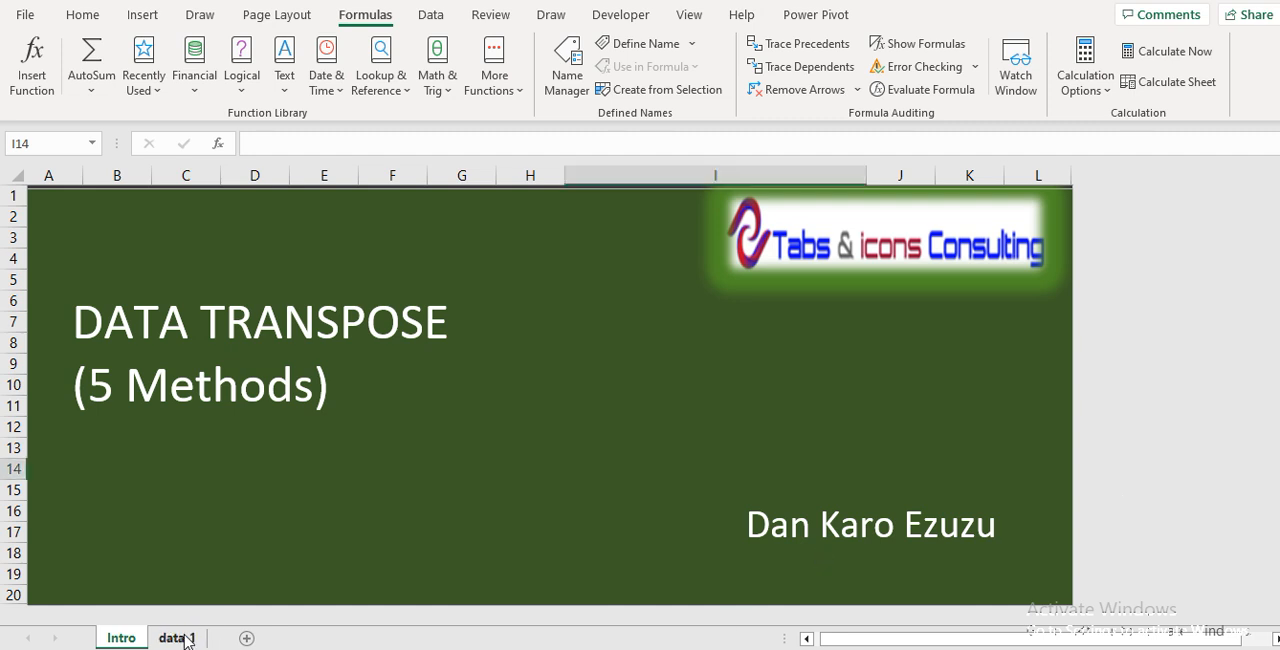
{"action": "left_click", "coordinate": [185, 639]}
{"action": "left_click", "coordinate": [299, 455]}
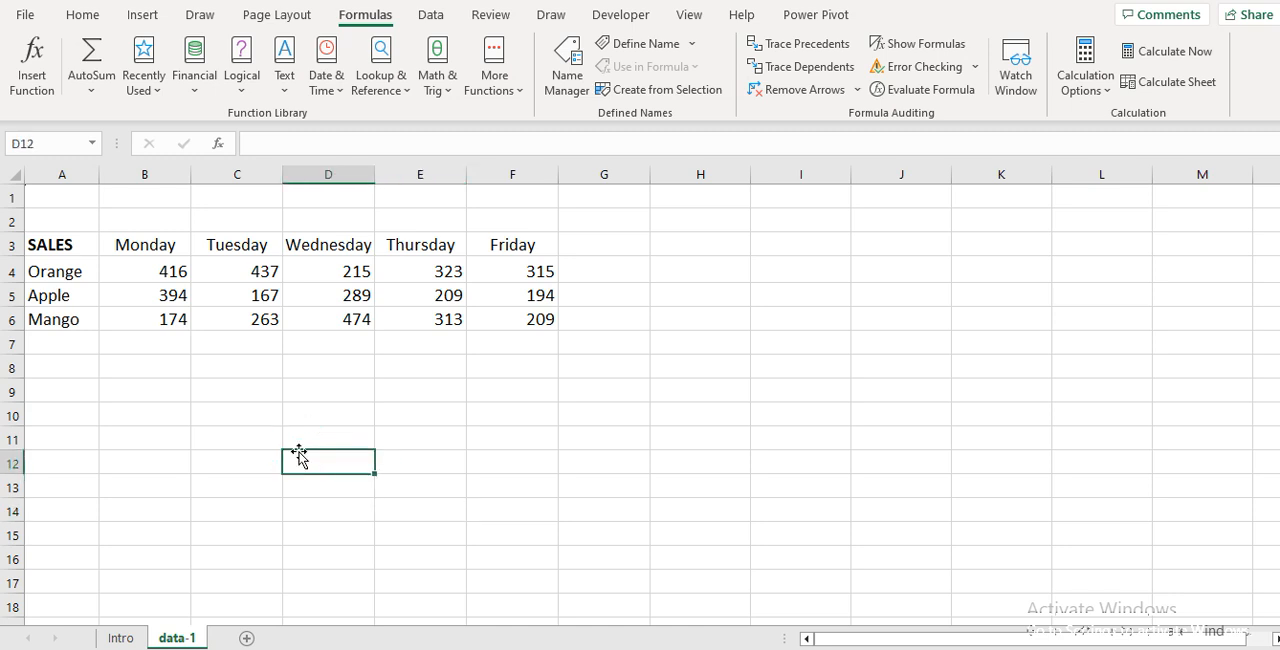
Examine the weekday headings across row 3 and the fruit names down column A of the sales table
{"action": "key", "text": "Up"}
{"action": "key", "text": "Up"}
{"action": "key", "text": "Up"}
{"action": "key", "text": "Up"}
{"action": "key", "text": "Up"}
{"action": "key", "text": "Up"}
{"action": "key", "text": "Up"}
{"action": "key", "text": "Up"}
{"action": "key", "text": "Up"}
{"action": "key", "text": "Left"}
{"action": "key", "text": "Left"}
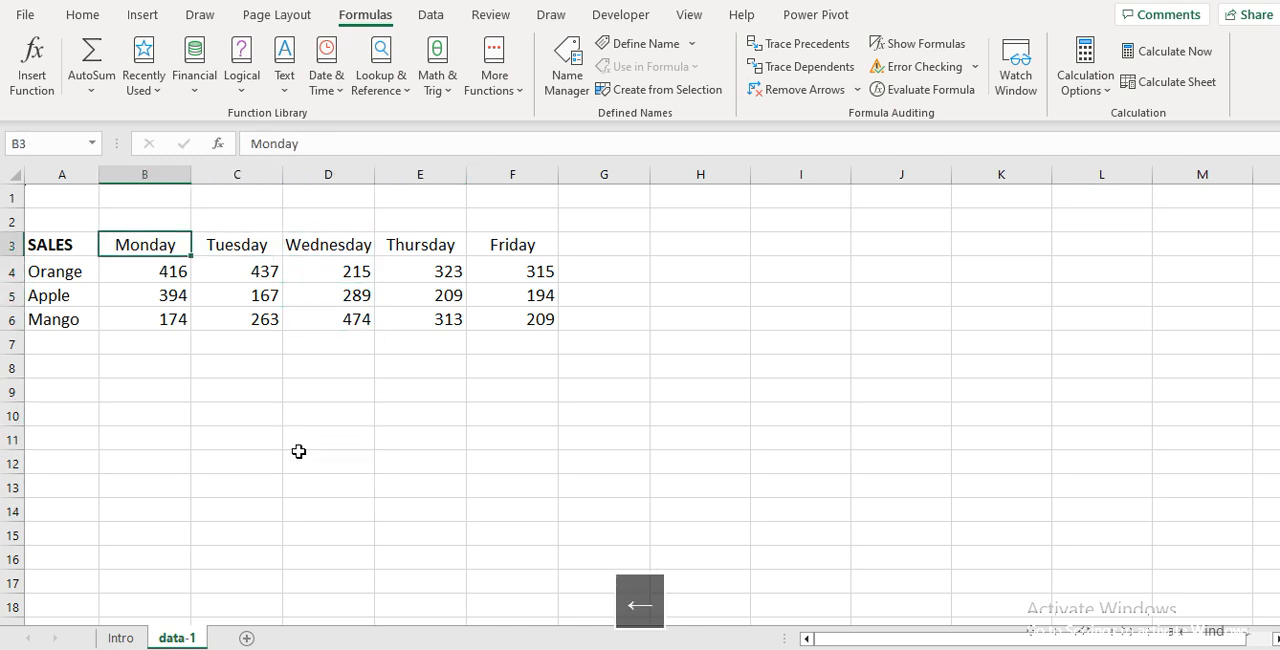
{"action": "key", "text": "Left"}
{"action": "key", "text": "Down"}
{"action": "key", "text": "Down"}
{"action": "key", "text": "Down"}
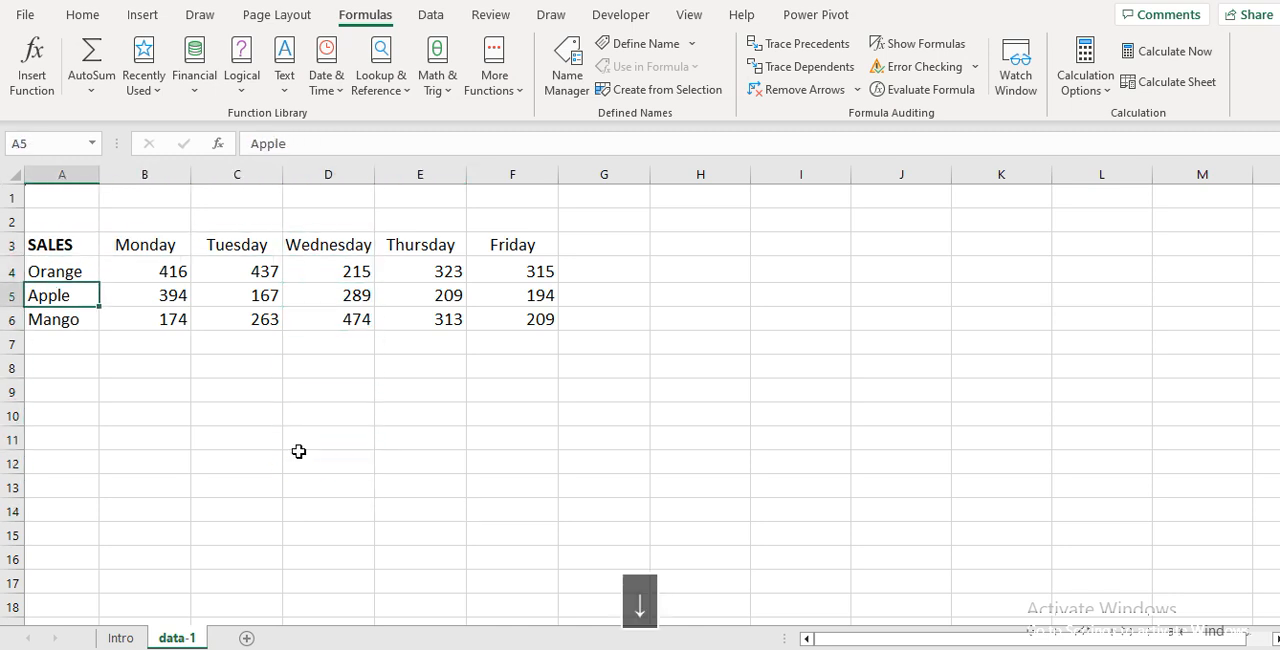
{"action": "key", "text": "Up"}
{"action": "key", "text": "Up"}
{"action": "key", "text": "Up"}
{"action": "key", "text": "Right"}
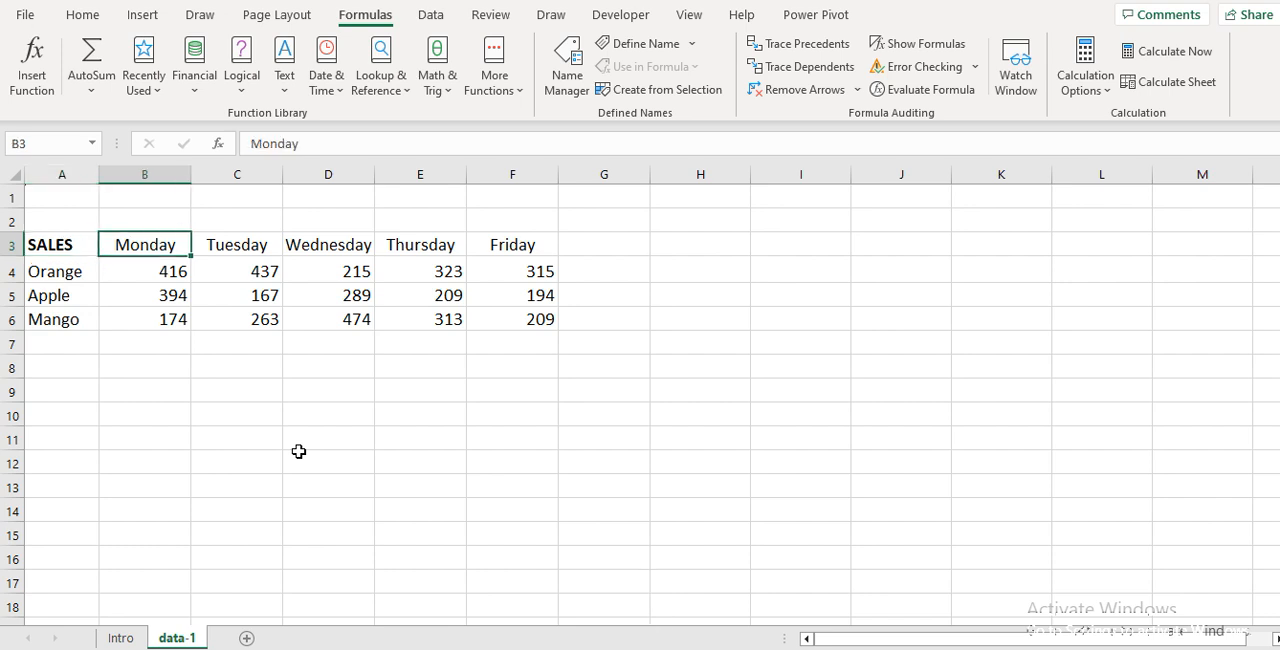
{"action": "key", "text": "Left"}
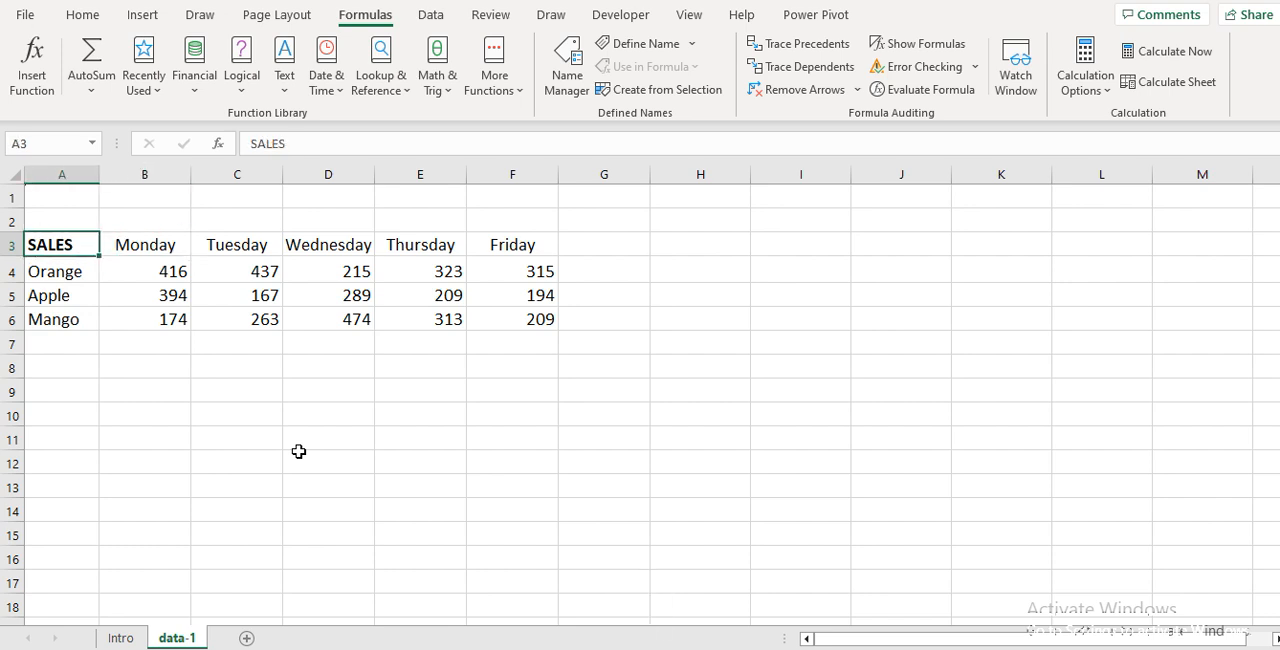
{"action": "key", "text": "Down"}
{"action": "key", "text": "Up"}
{"action": "key", "text": "Down"}
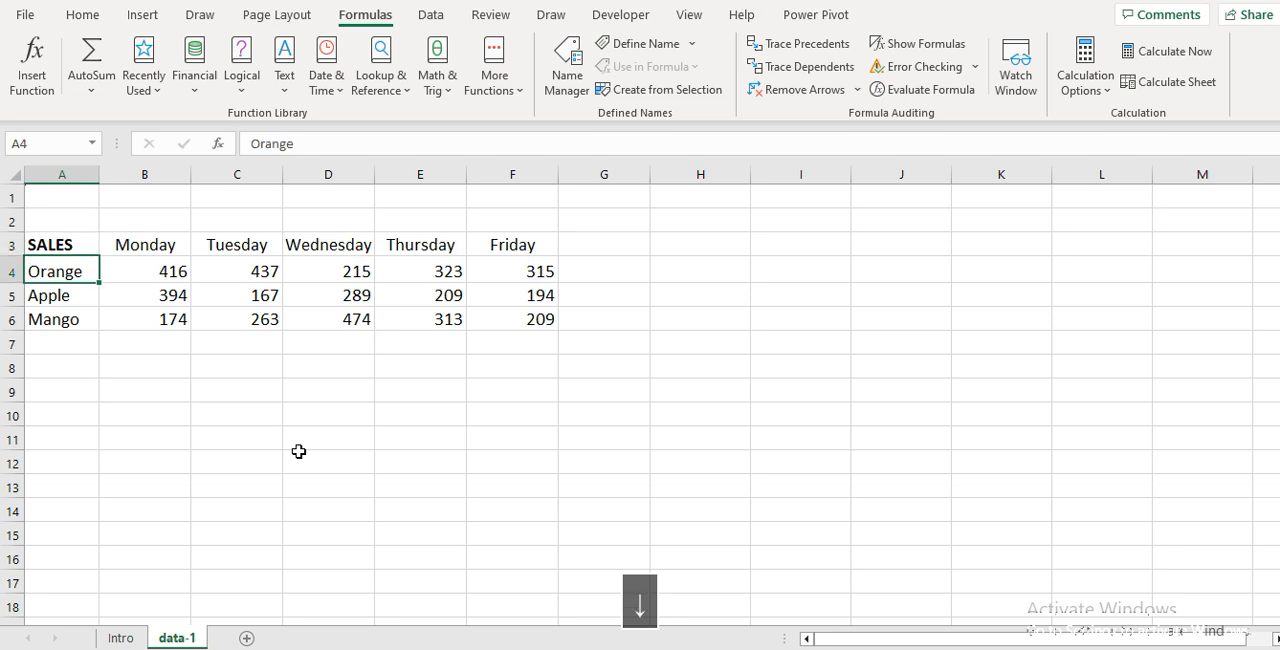
{"action": "key", "text": "Up"}
{"action": "key", "text": "Down"}
{"action": "key", "text": "Down"}
{"action": "key", "text": "Down"}
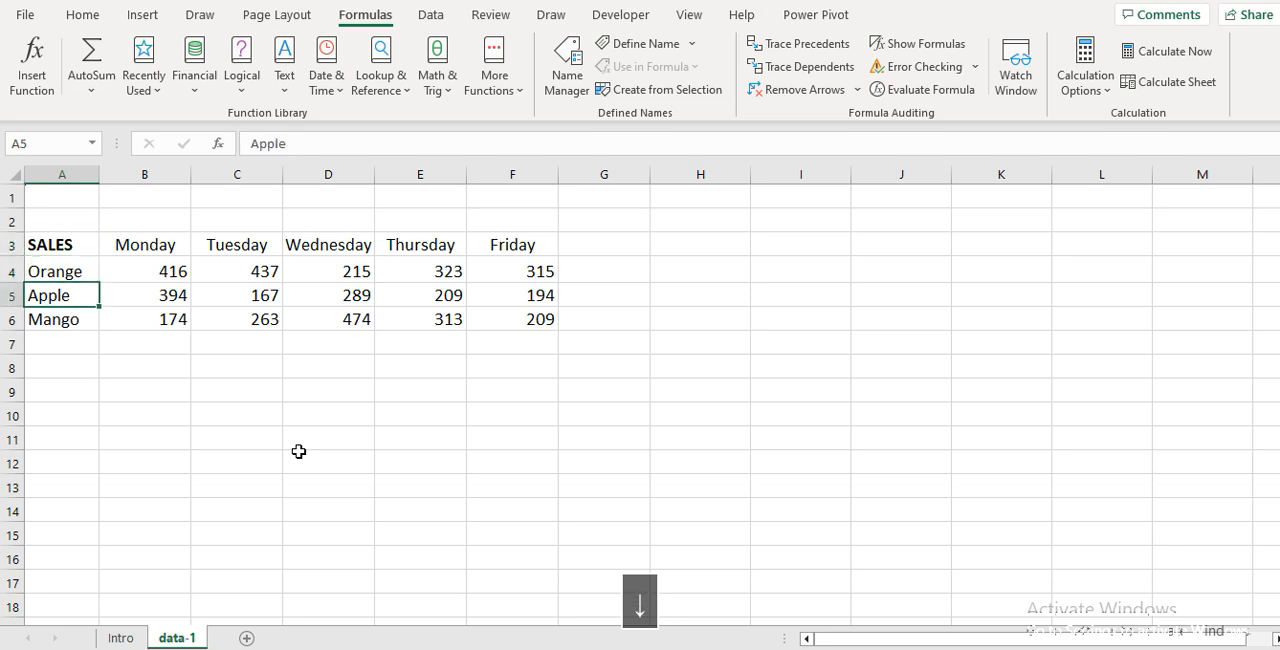
{"action": "key", "text": "Up"}
{"action": "key", "text": "Up"}
{"action": "key", "text": "Down"}
{"action": "key", "text": "Down"}
{"action": "key", "text": "Up"}
{"action": "key", "text": "Up"}
{"action": "key", "text": "Down"}
{"action": "key", "text": "Up"}
{"action": "key", "text": "Up"}
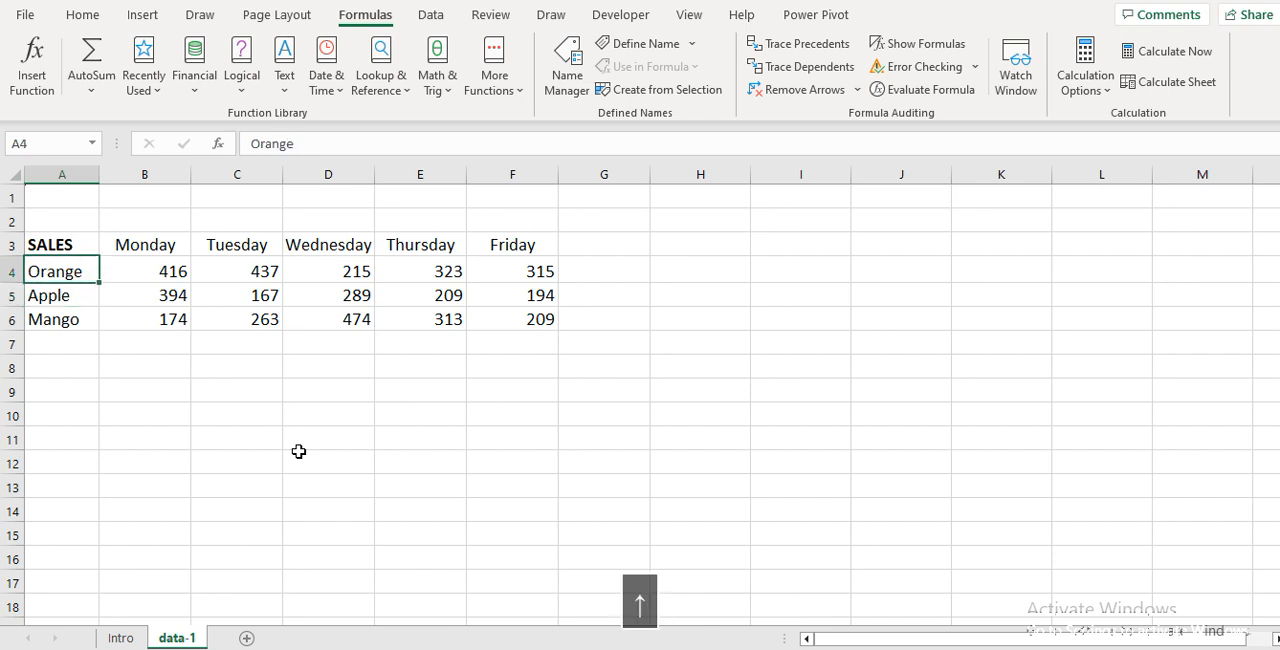
Count the rows and columns of the sales table, including its headings and fruit labels
{"action": "key", "text": "Right"}
{"action": "key", "text": "Right"}
{"action": "key", "text": "Right"}
{"action": "key", "text": "Right"}
{"action": "key", "text": "Left"}
{"action": "key", "text": "Left"}
{"action": "key", "text": "Left"}
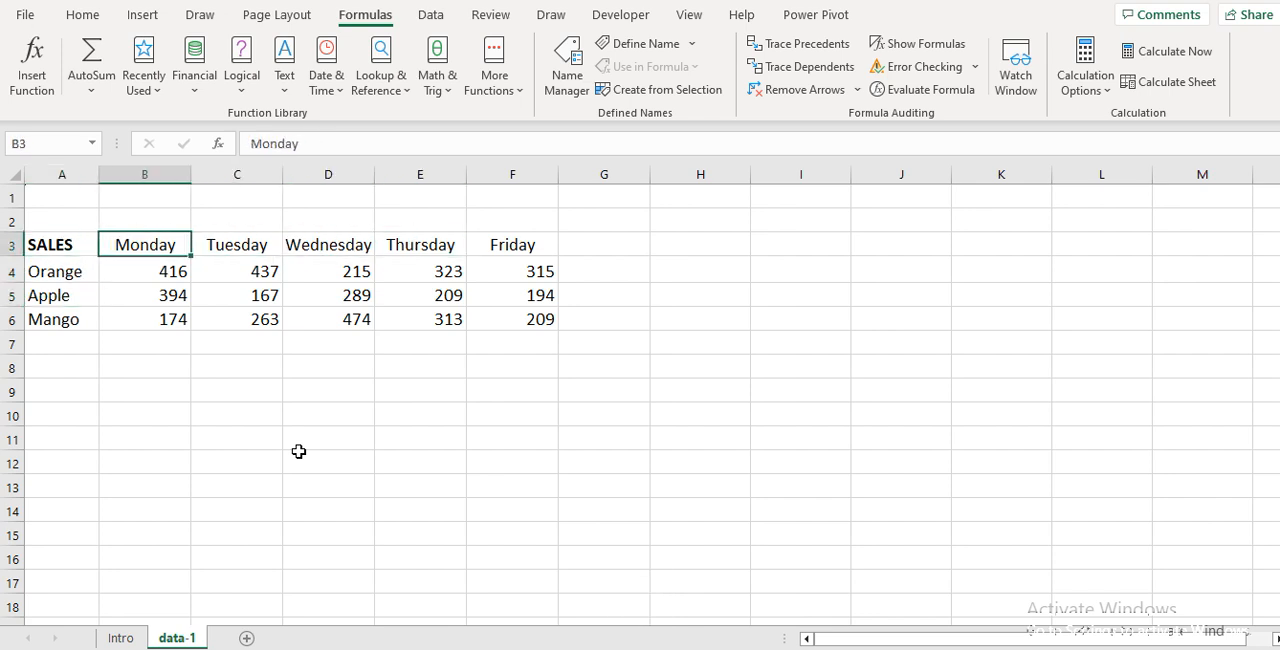
{"action": "key", "text": "Left"}
{"action": "key", "text": "Down"}
{"action": "key", "text": "Down"}
{"action": "key", "text": "Down"}
{"action": "key", "text": "Down"}
{"action": "key", "text": "Up"}
{"action": "key", "text": "Up"}
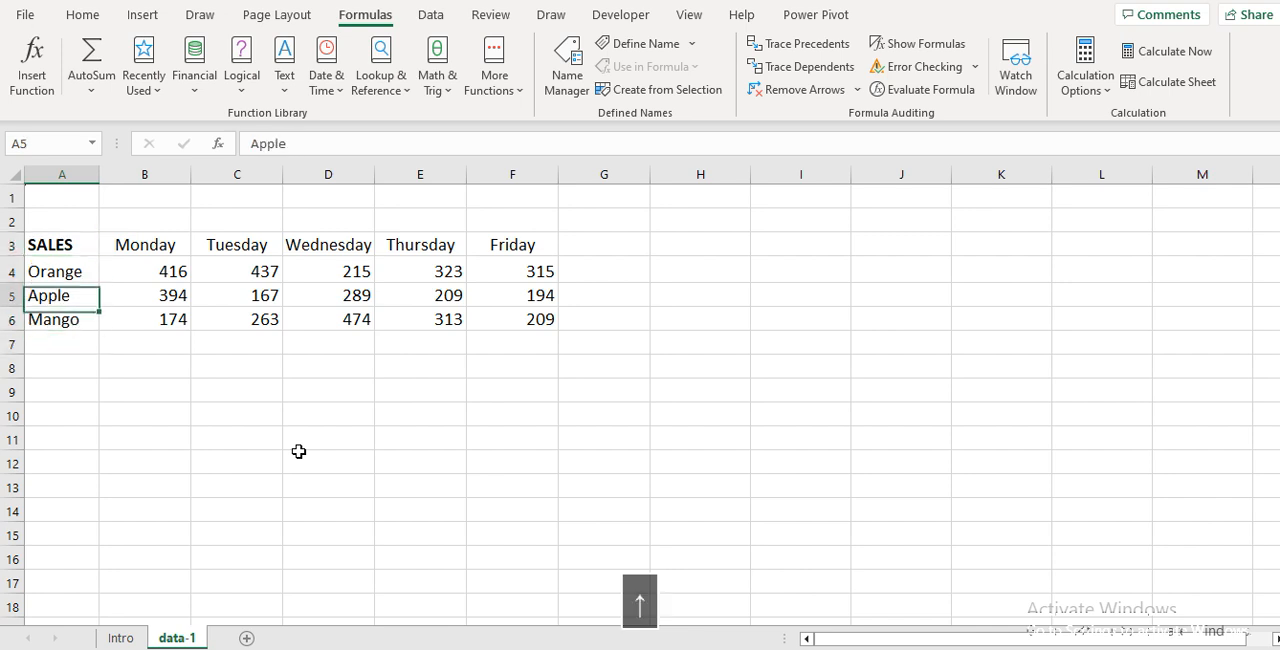
{"action": "key", "text": "Up"}
{"action": "key", "text": "Up"}
{"action": "key", "text": "Down"}
{"action": "key", "text": "Down"}
{"action": "key", "text": "Down"}
{"action": "key", "text": "Down"}
{"action": "key", "text": "Up"}
{"action": "key", "text": "Up"}
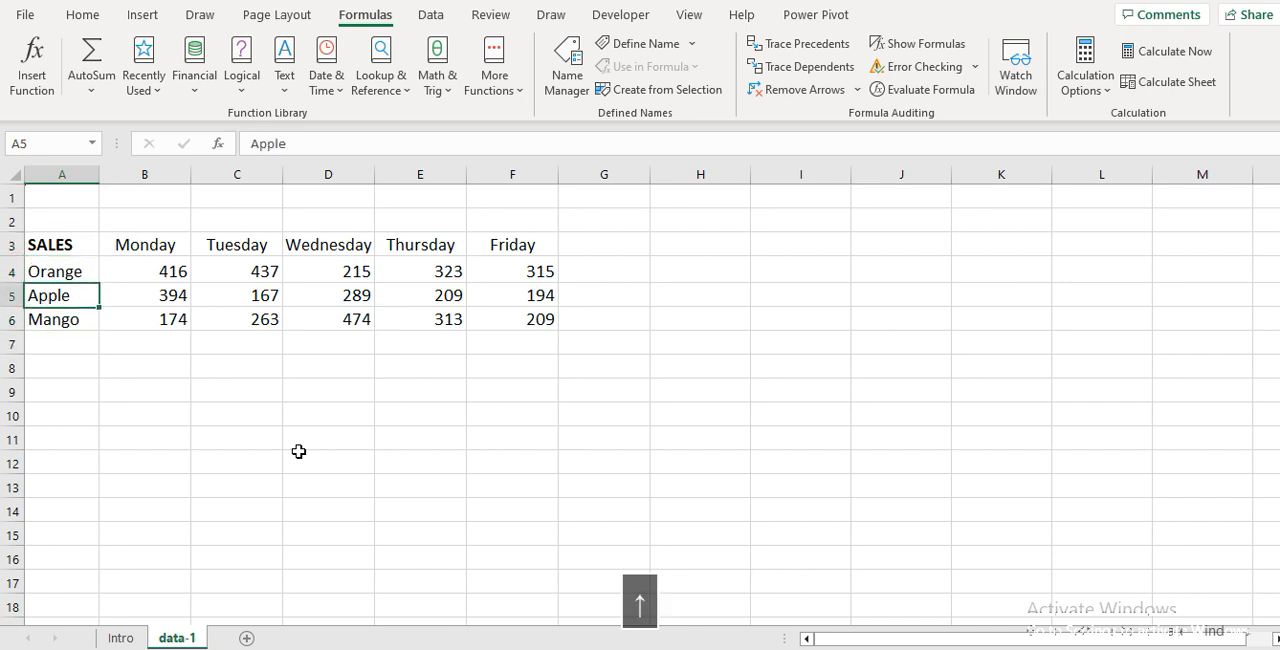
{"action": "key", "text": "Up"}
{"action": "key", "text": "Up"}
{"action": "key", "text": "Right"}
{"action": "key", "text": "Right"}
{"action": "key", "text": "Right"}
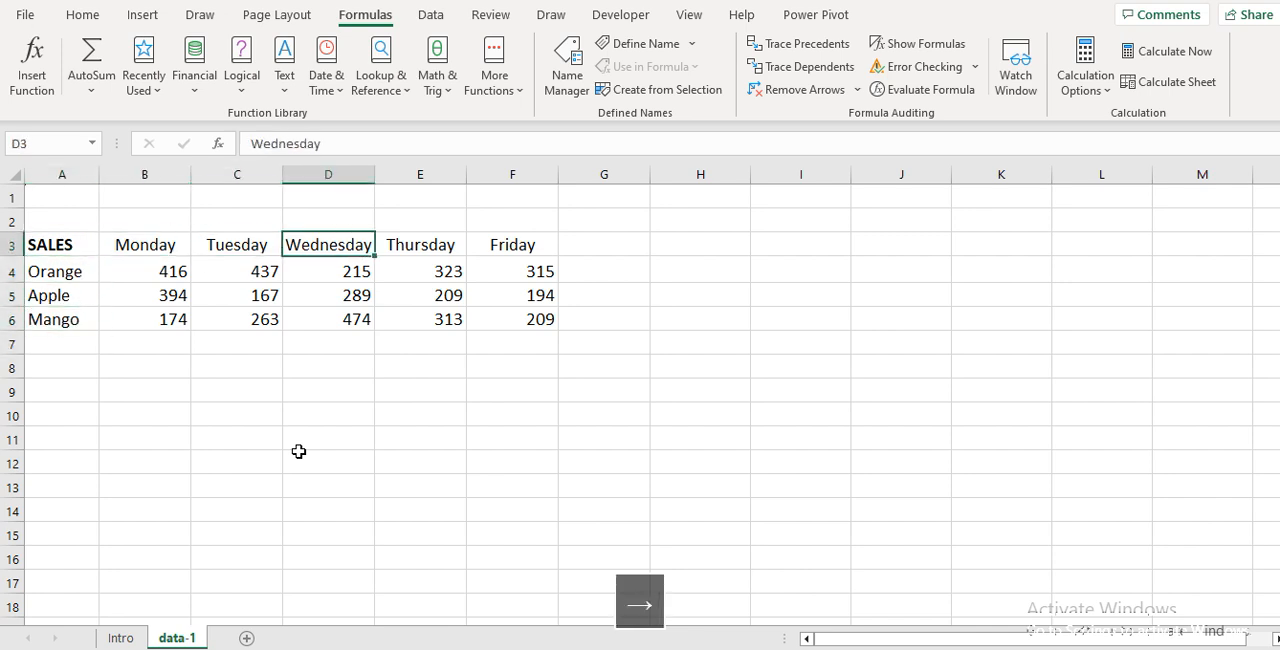
{"action": "key", "text": "Right"}
{"action": "key", "text": "Right"}
Enter the column-count note "6 Cols" in cell B9 below the sales table
{"action": "key", "text": "Down"}
{"action": "key", "text": "Down"}
{"action": "key", "text": "Down"}
{"action": "key", "text": "Down"}
{"action": "key", "text": "Down"}
{"action": "key", "text": "Down"}
{"action": "key", "text": "Left"}
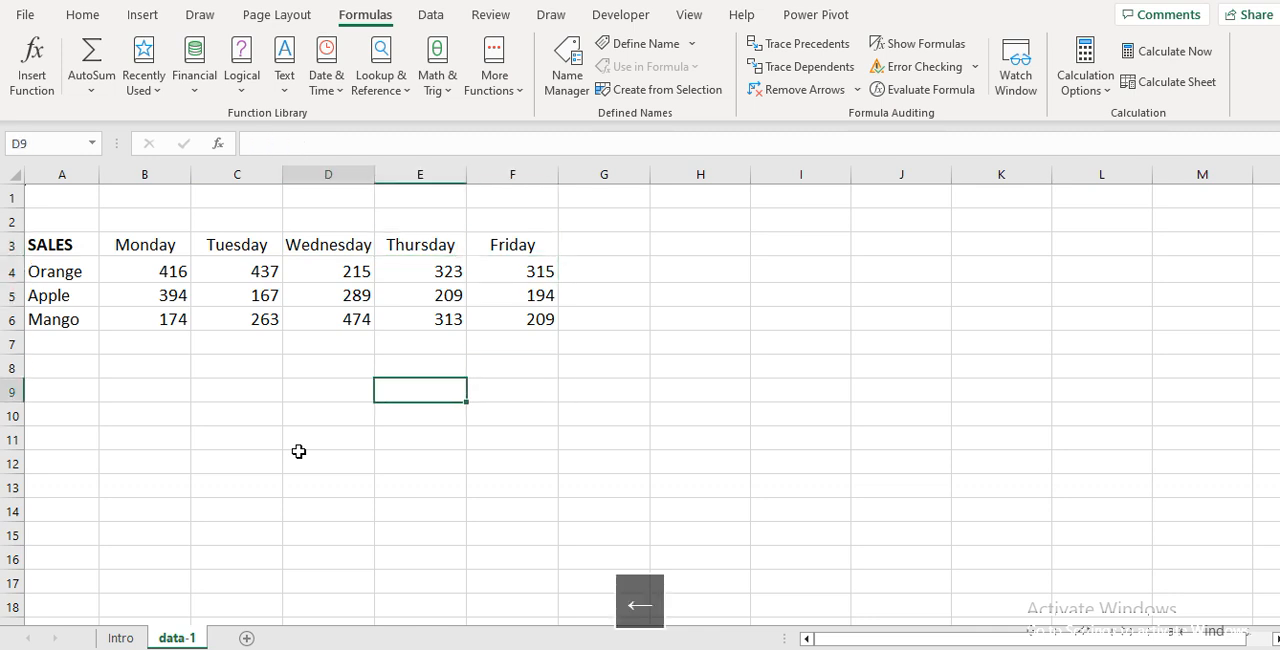
{"action": "key", "text": "Left"}
{"action": "key", "text": "Left"}
{"action": "key", "text": "Left"}
{"action": "type", "text": "6"}
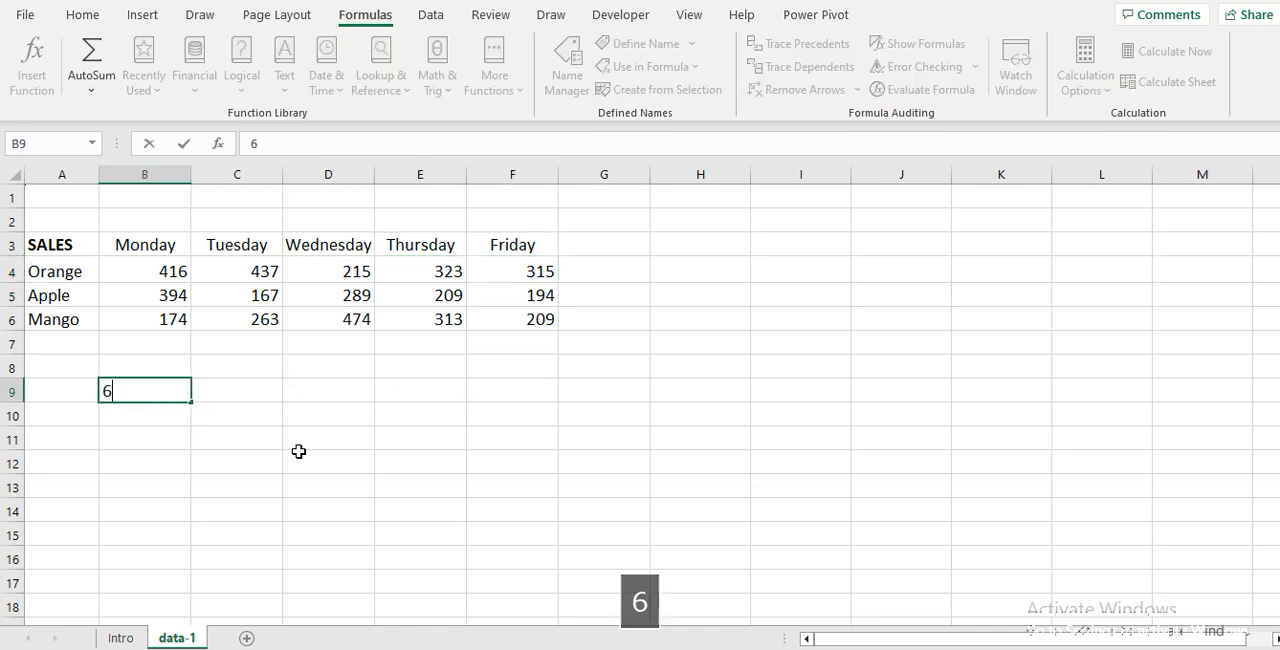
{"action": "type", "text": " Clos"}
{"action": "key", "text": "Return"}
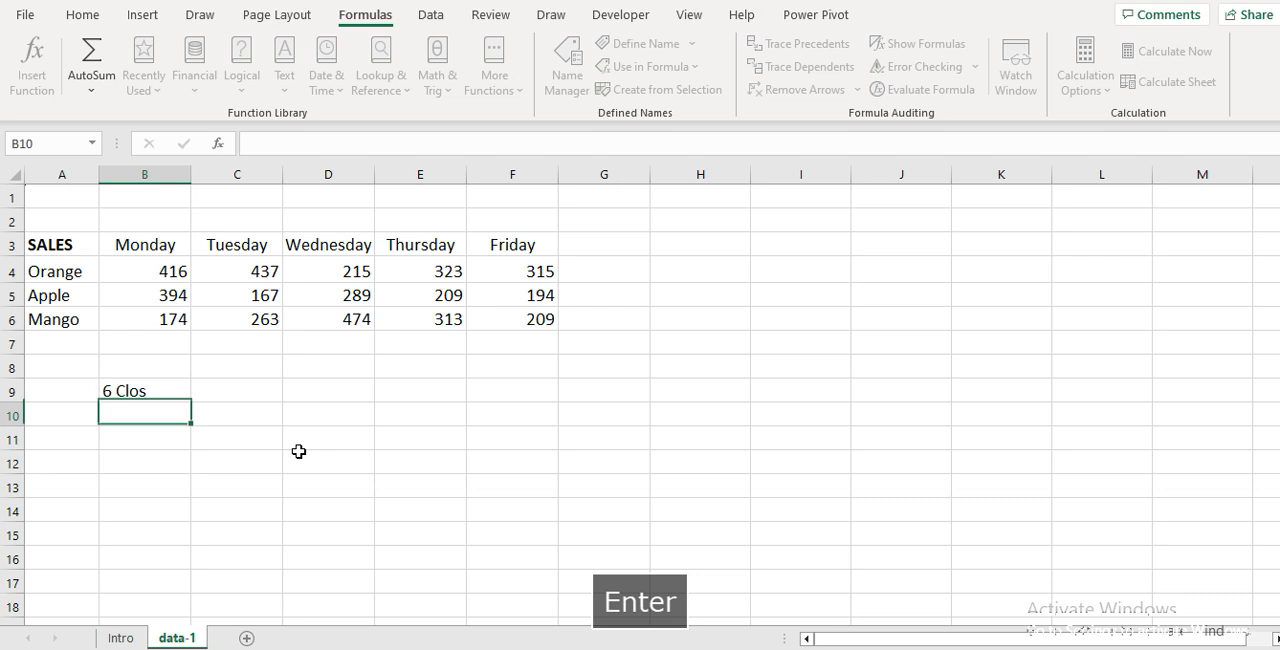
{"action": "key", "text": "Up"}
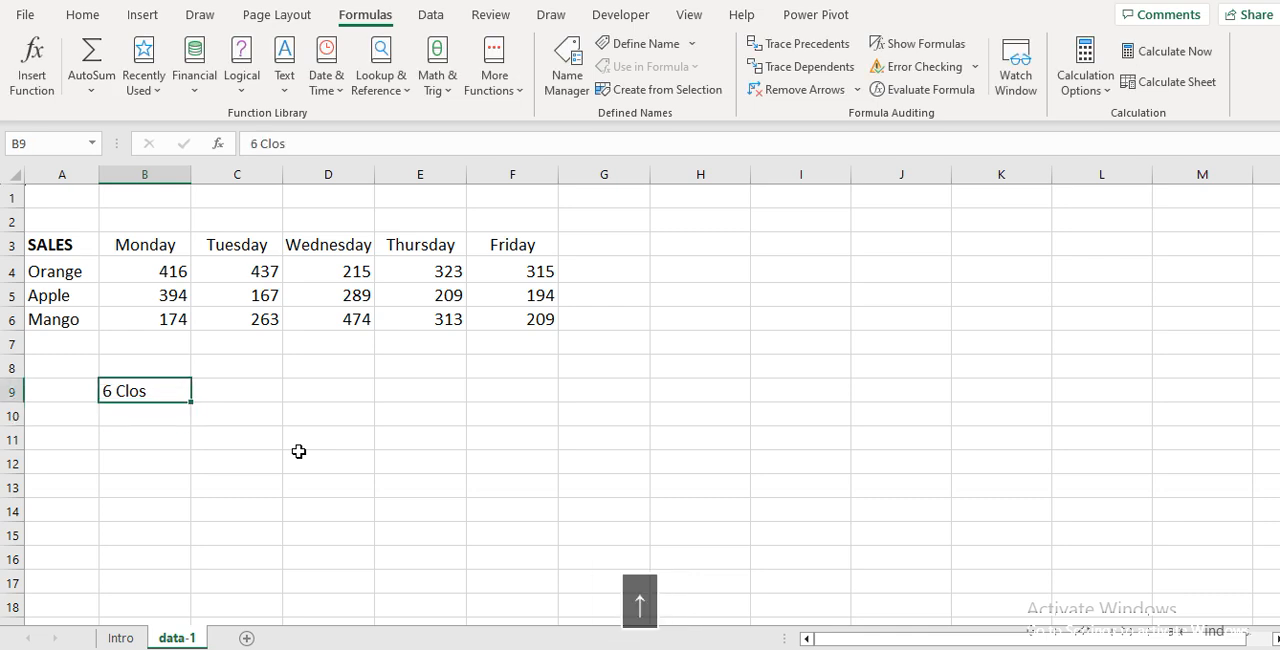
{"action": "type", "text": "6 "}
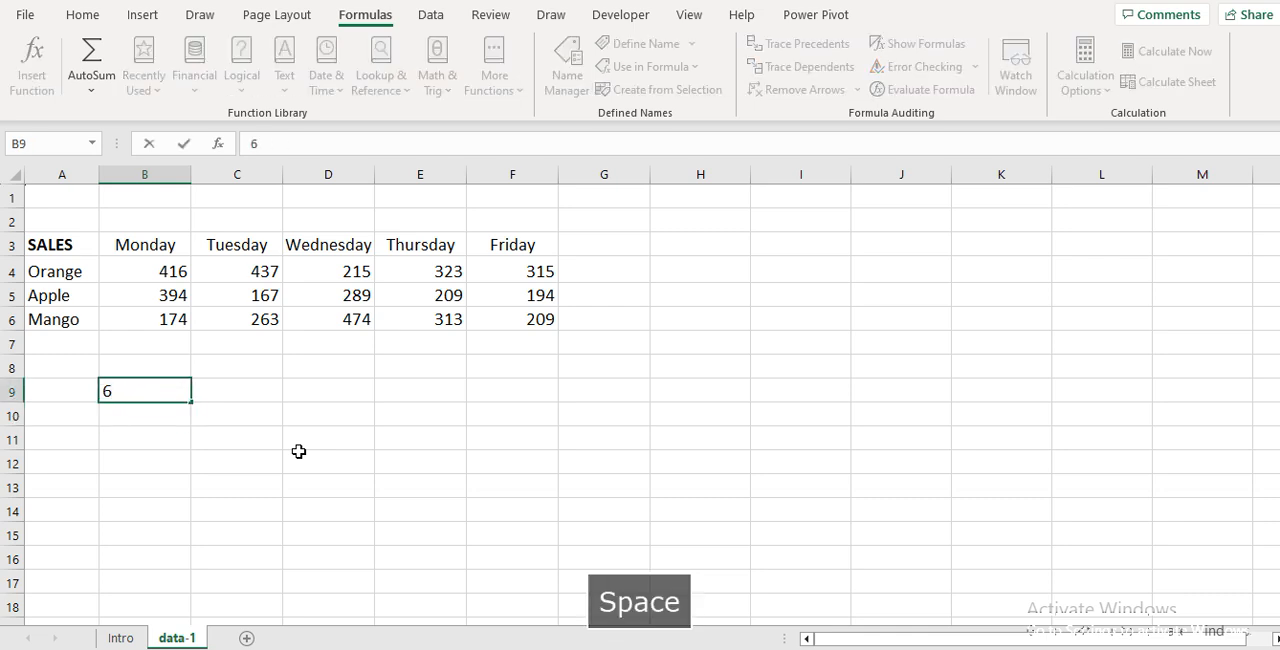
{"action": "type", "text": "Cols"}
{"action": "key", "text": "Return"}
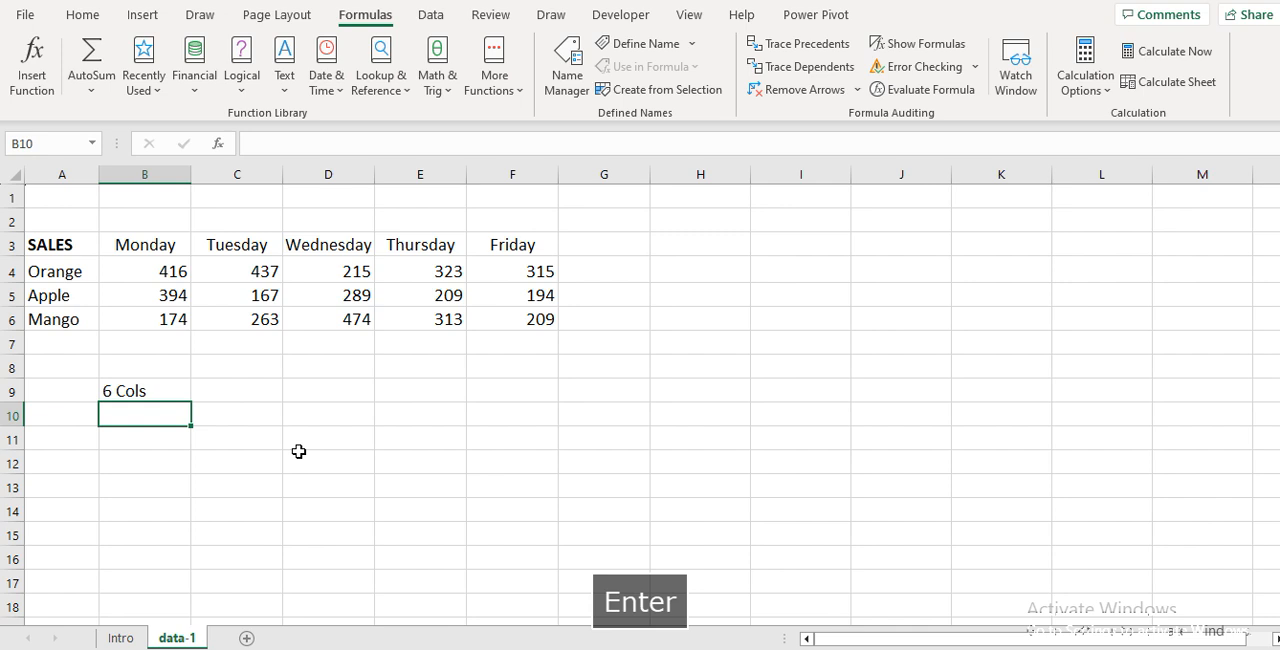
Enter the row-count note "4 rows" in cell B10
{"action": "type", "text": "4 row"}
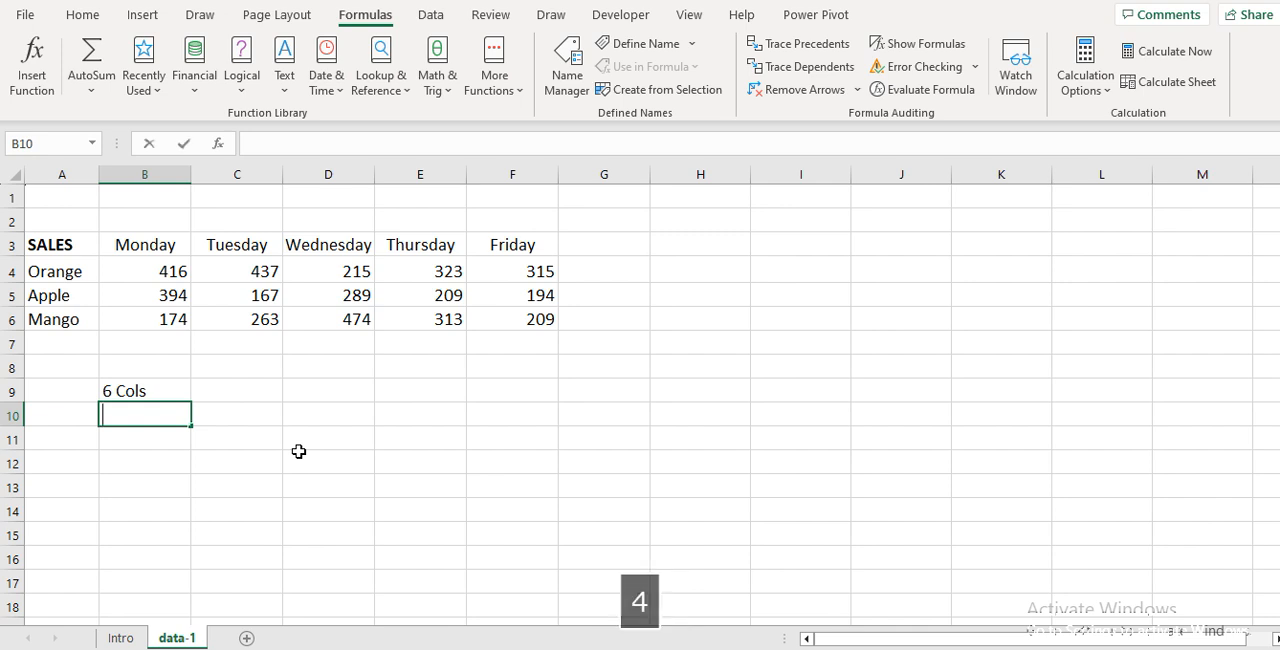
{"action": "type", "text": "s"}
{"action": "key", "text": "Down"}
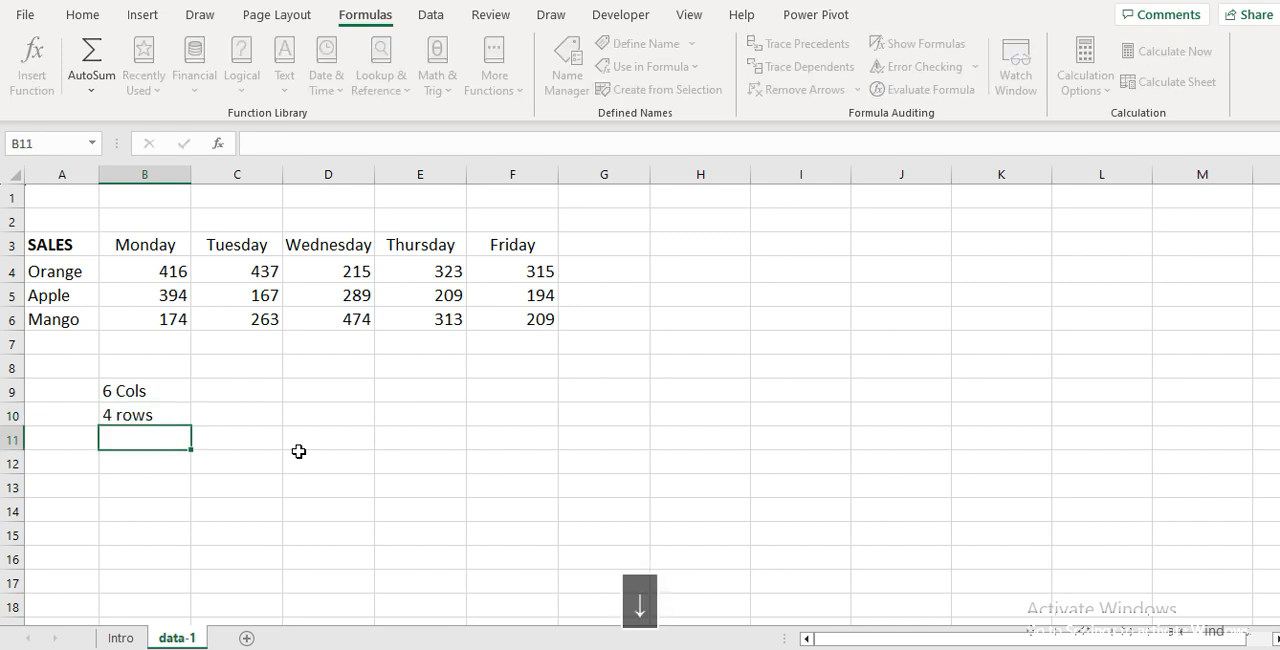
{"action": "key", "text": "Up"}
{"action": "key", "text": "Up"}
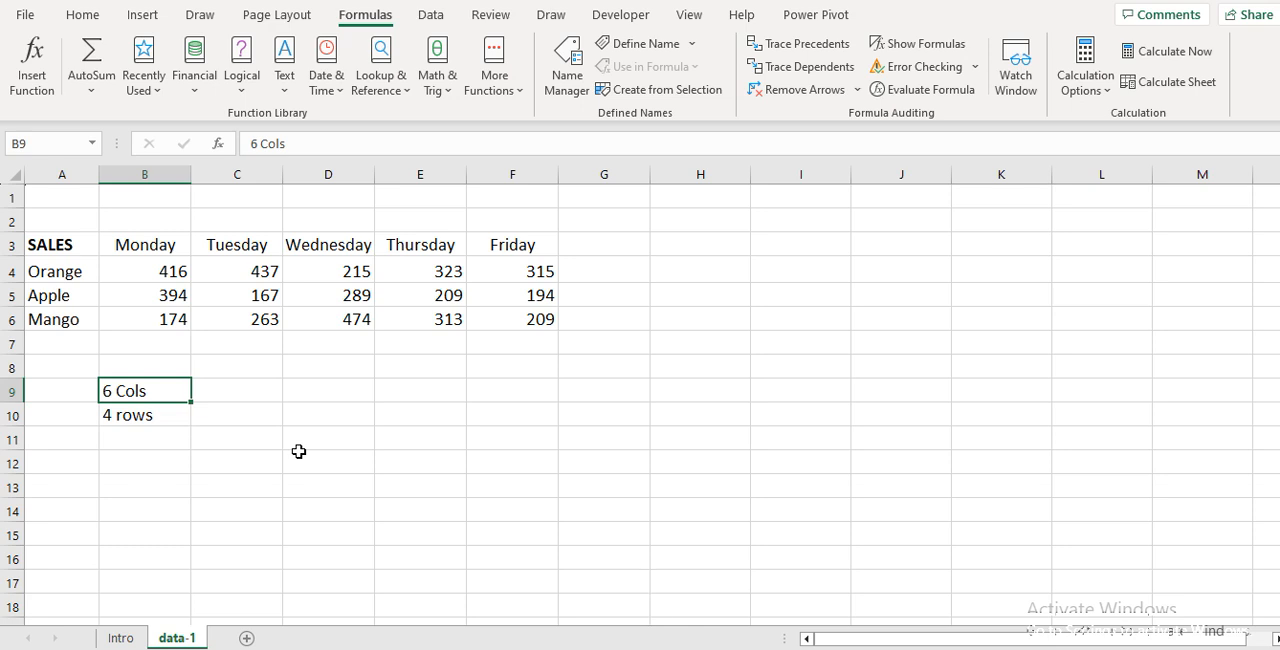
Copy the whole sales table in A3:F6, including its headings and labels
{"action": "key", "text": "Up"}
{"action": "key", "text": "Up"}
{"action": "key", "text": "Up"}
{"action": "key", "text": "Up"}
{"action": "key", "text": "Up"}
{"action": "key", "text": "Up"}
{"action": "key", "text": "Left"}
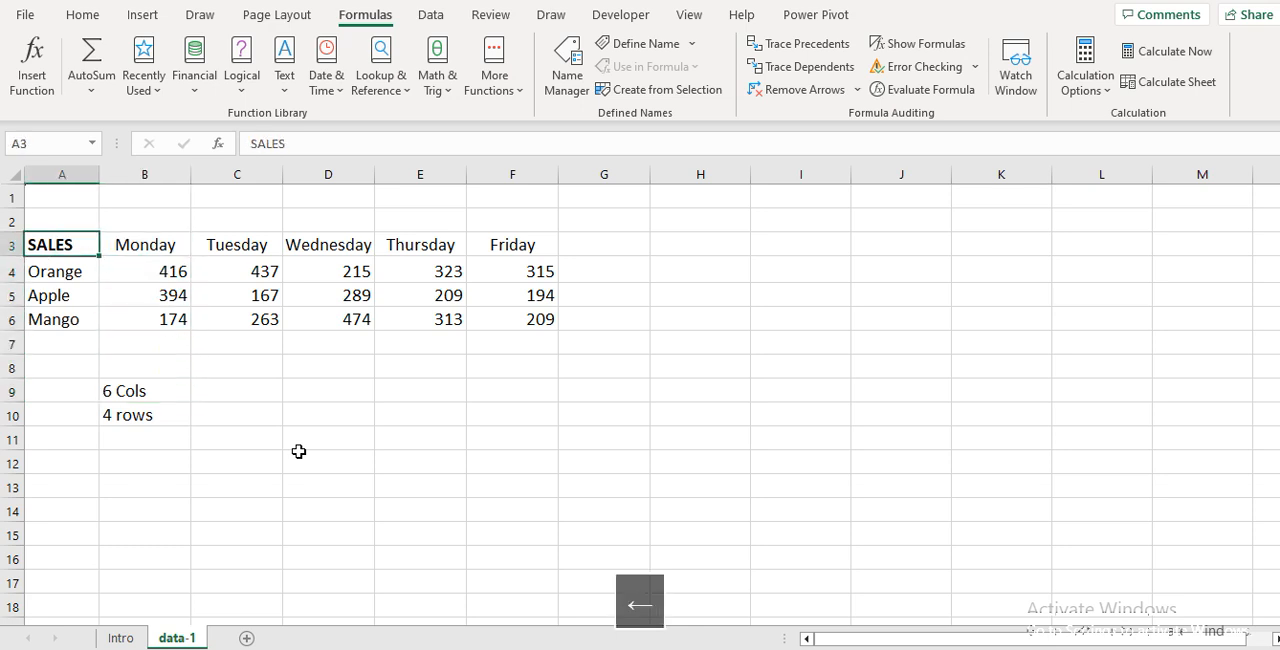
{"action": "key", "text": "shift+Down"}
{"action": "key", "text": "shift+Down"}
{"action": "key", "text": "shift+Down"}
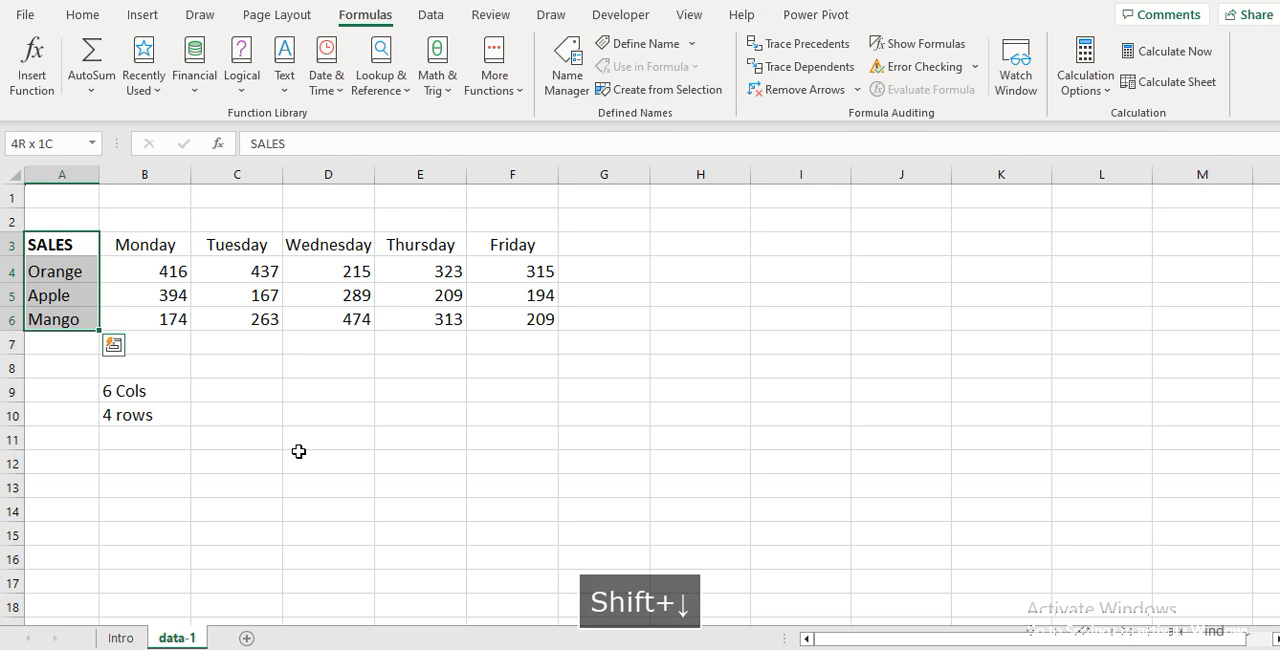
{"action": "key", "text": "ctrl+shift+Right"}
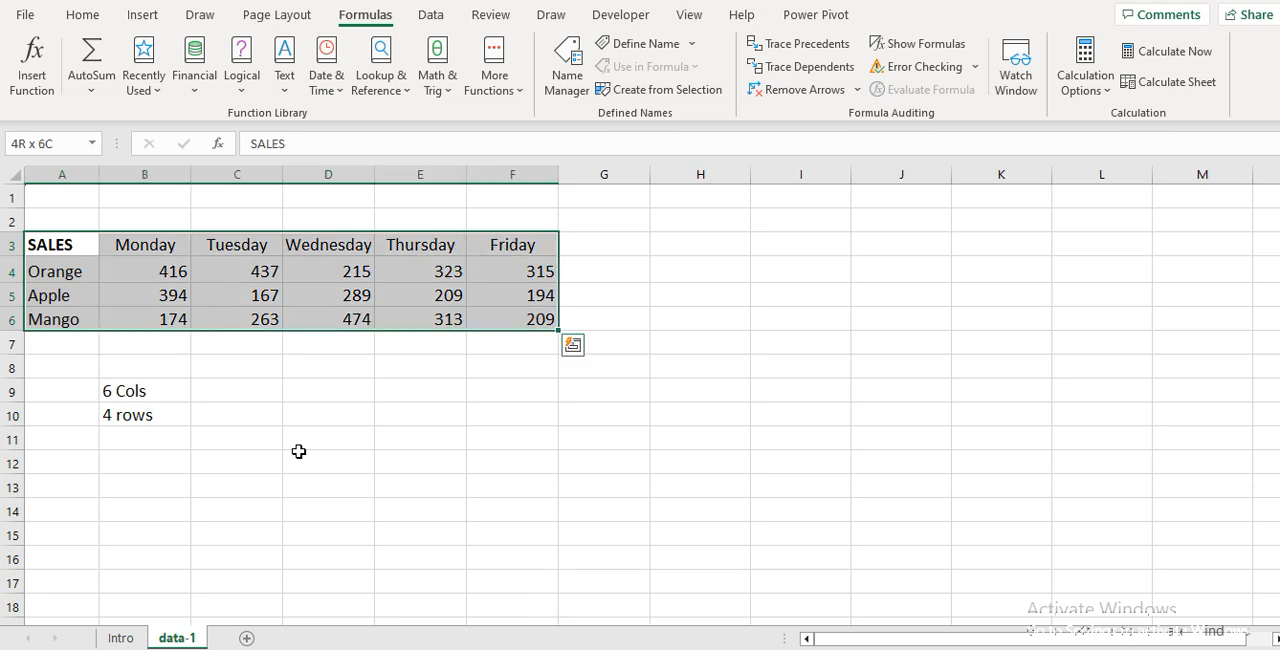
{"action": "key", "text": "ctrl+c"}
Paste the copied sales table at J3 using Paste Special with the Transpose option
{"action": "key", "text": "Right"}
{"action": "key", "text": "Right"}
{"action": "key", "text": "Right"}
{"action": "key", "text": "Right"}
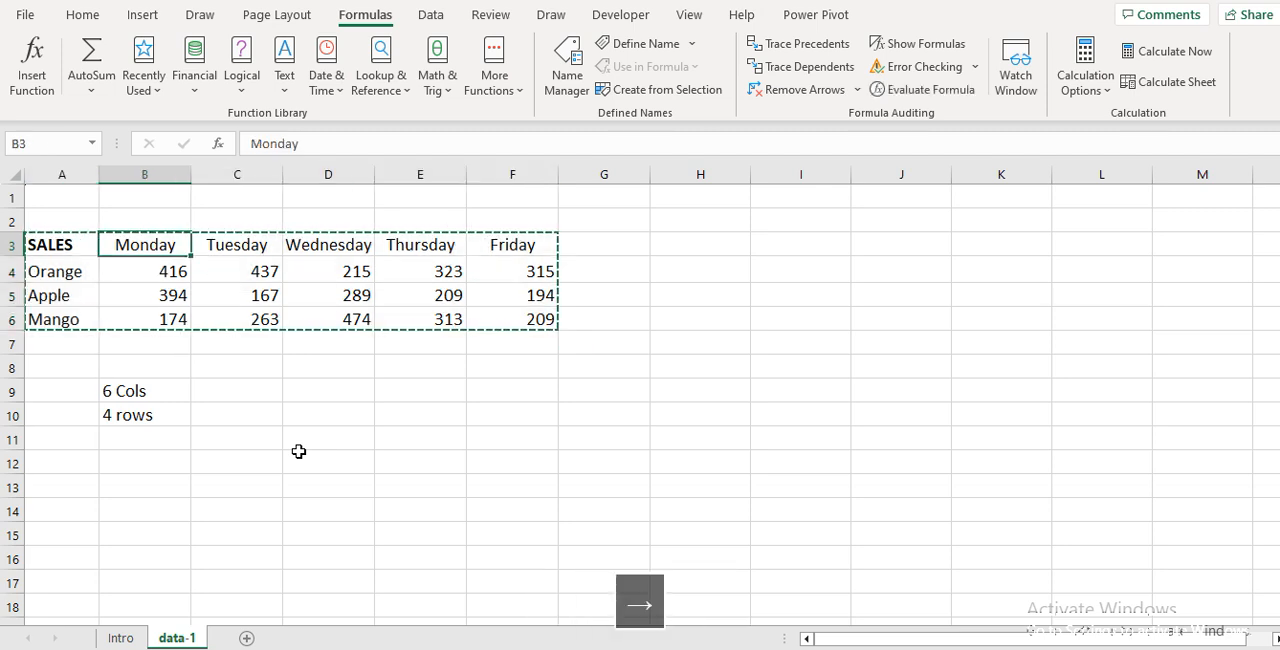
{"action": "key", "text": "Right"}
{"action": "key", "text": "Right"}
{"action": "key", "text": "Right"}
{"action": "key", "text": "Right"}
{"action": "key", "text": "Right"}
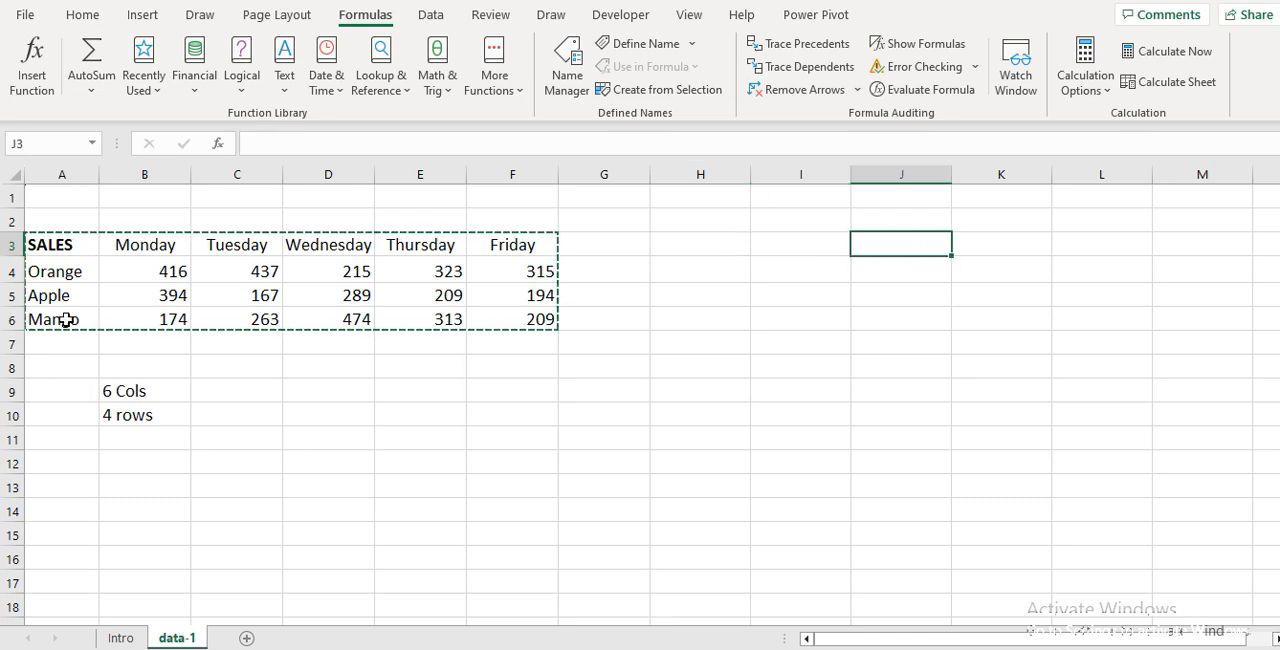
{"action": "left_click", "coordinate": [82, 14]}
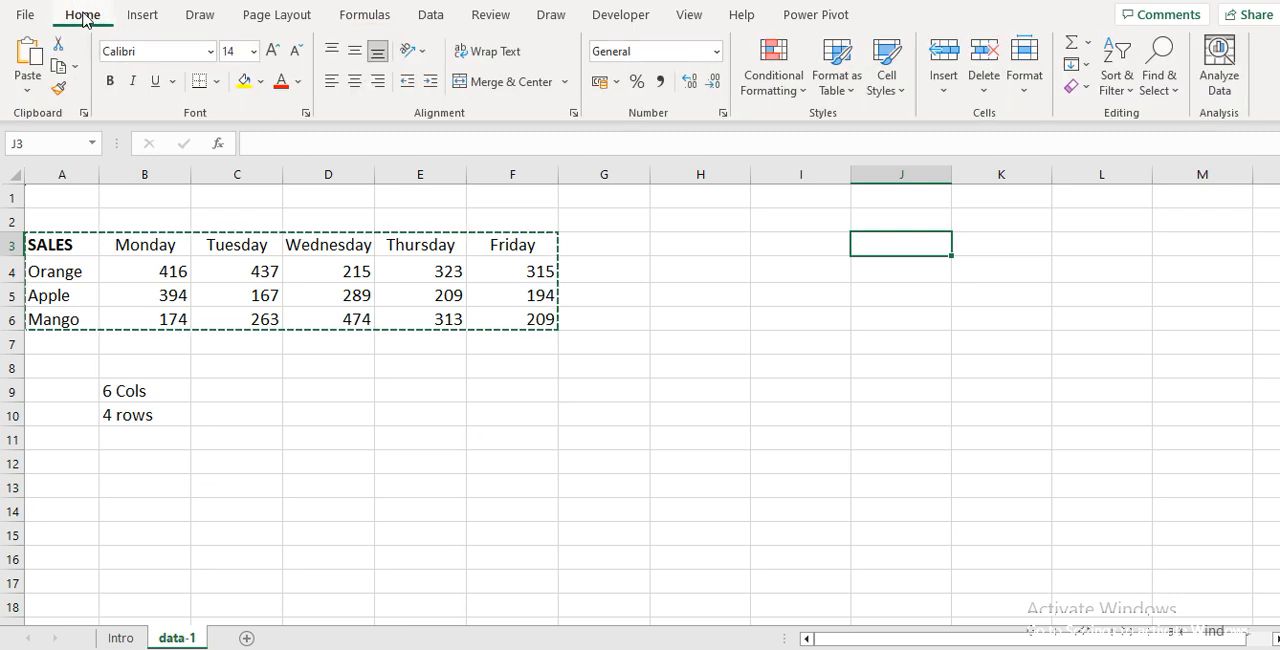
{"action": "left_click", "coordinate": [27, 91]}
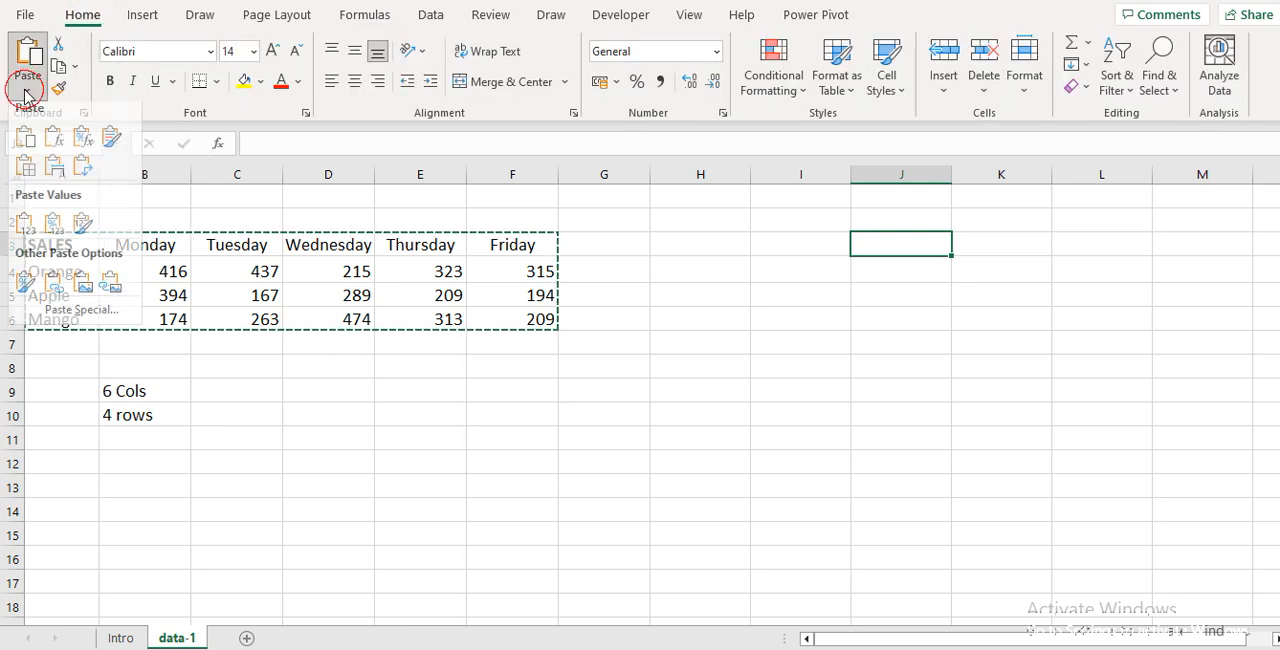
{"action": "left_click", "coordinate": [62, 318]}
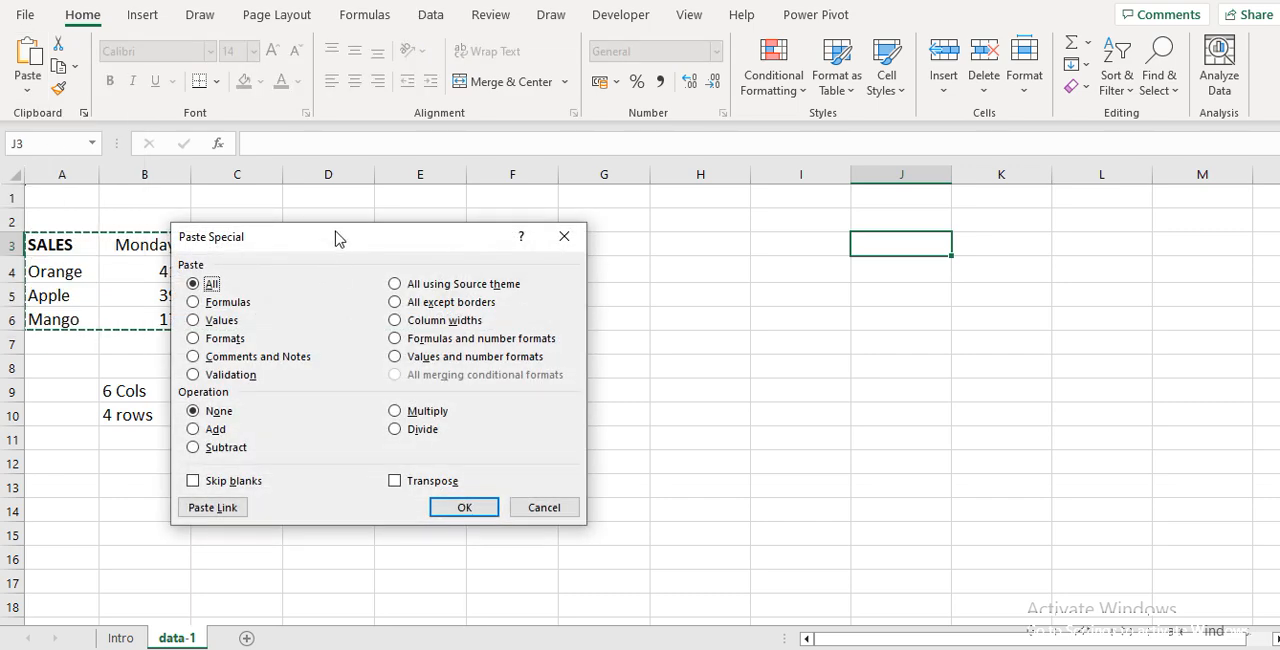
{"action": "left_click_drag", "start_coordinate": [334, 237], "coordinate": [419, 107]}
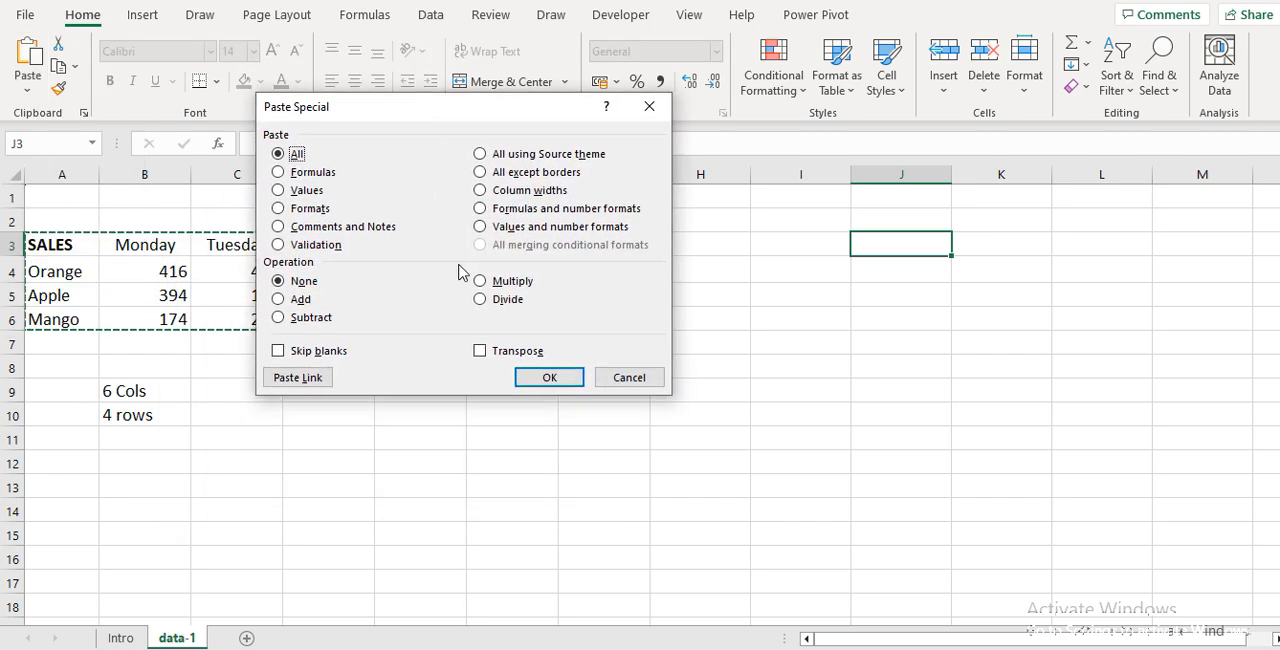
{"action": "left_click", "coordinate": [480, 352]}
{"action": "left_click", "coordinate": [548, 377]}
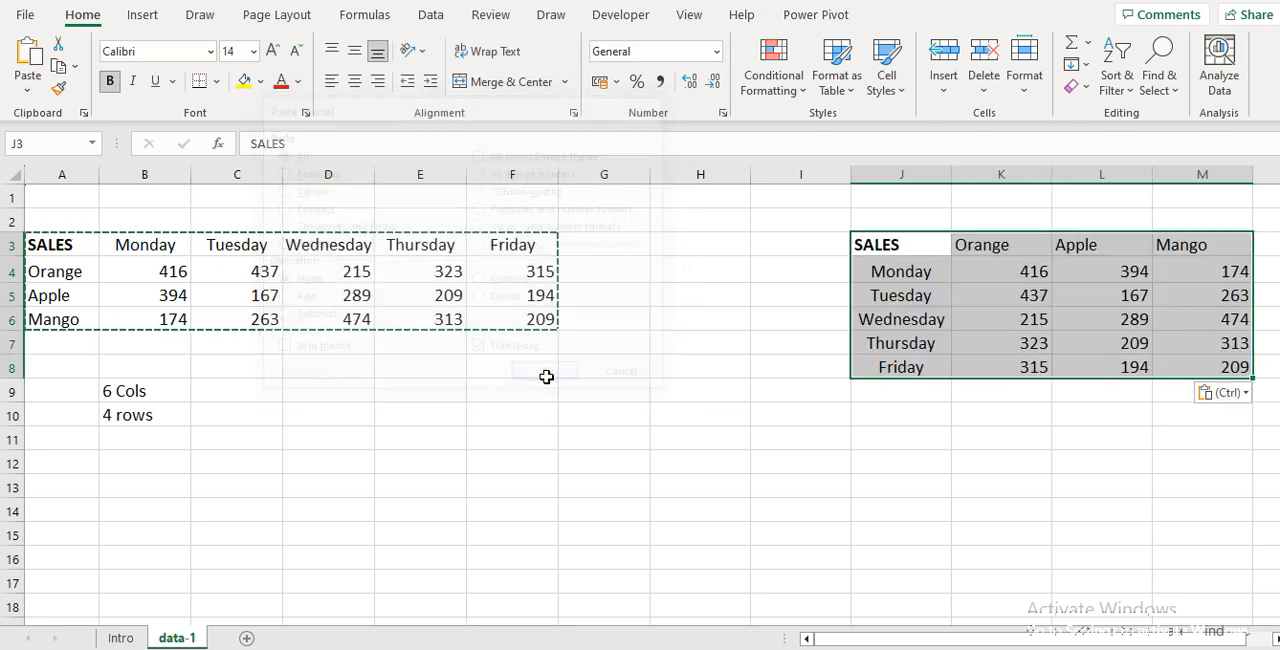
Delete the contents of the transposed table in J3:M8
{"action": "left_click", "coordinate": [880, 438]}
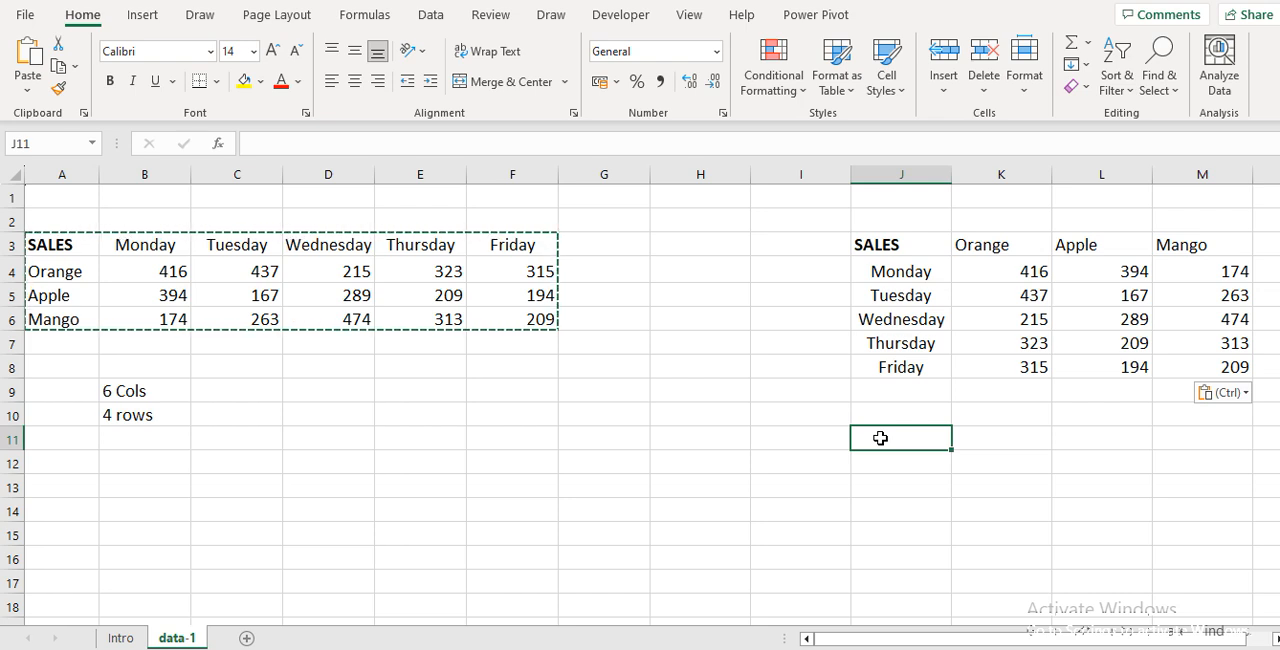
{"action": "key", "text": "Up"}
{"action": "key", "text": "Up"}
{"action": "key", "text": "Up"}
{"action": "key", "text": "Up"}
{"action": "key", "text": "ctrl+a"}
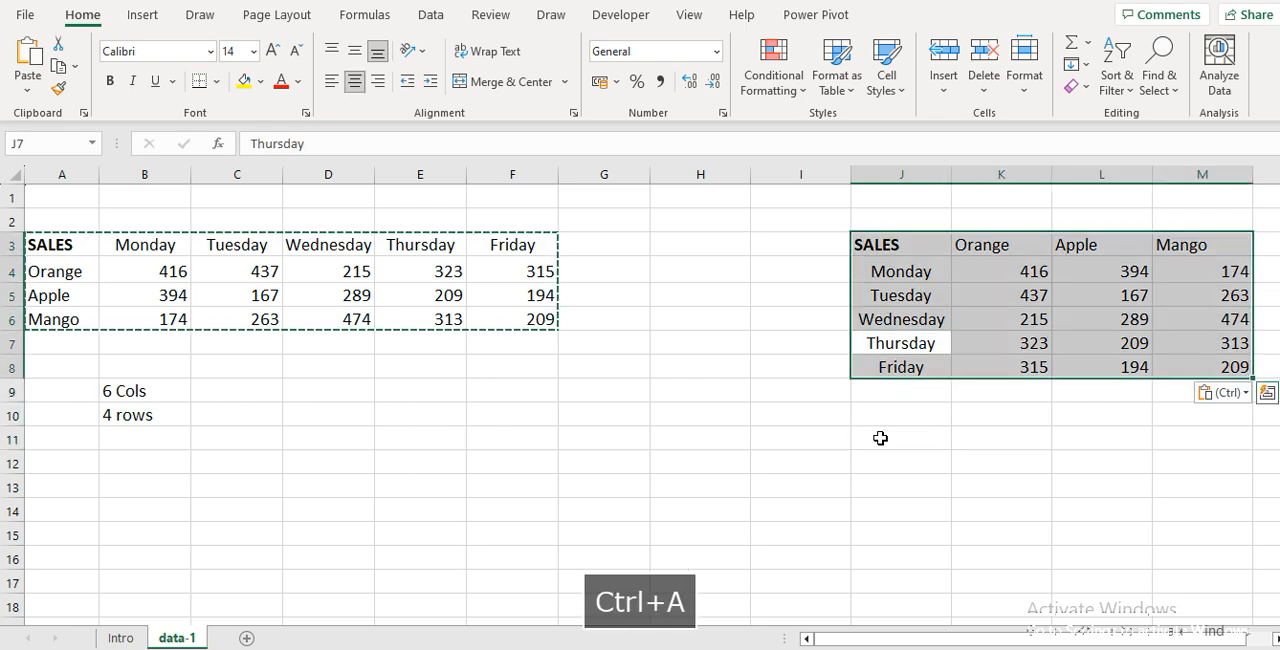
{"action": "key", "text": "Delete"}
{"action": "key", "text": "Left"}
{"action": "key", "text": "Left"}
{"action": "key", "text": "Left"}
{"action": "key", "text": "Left"}
{"action": "key", "text": "Left"}
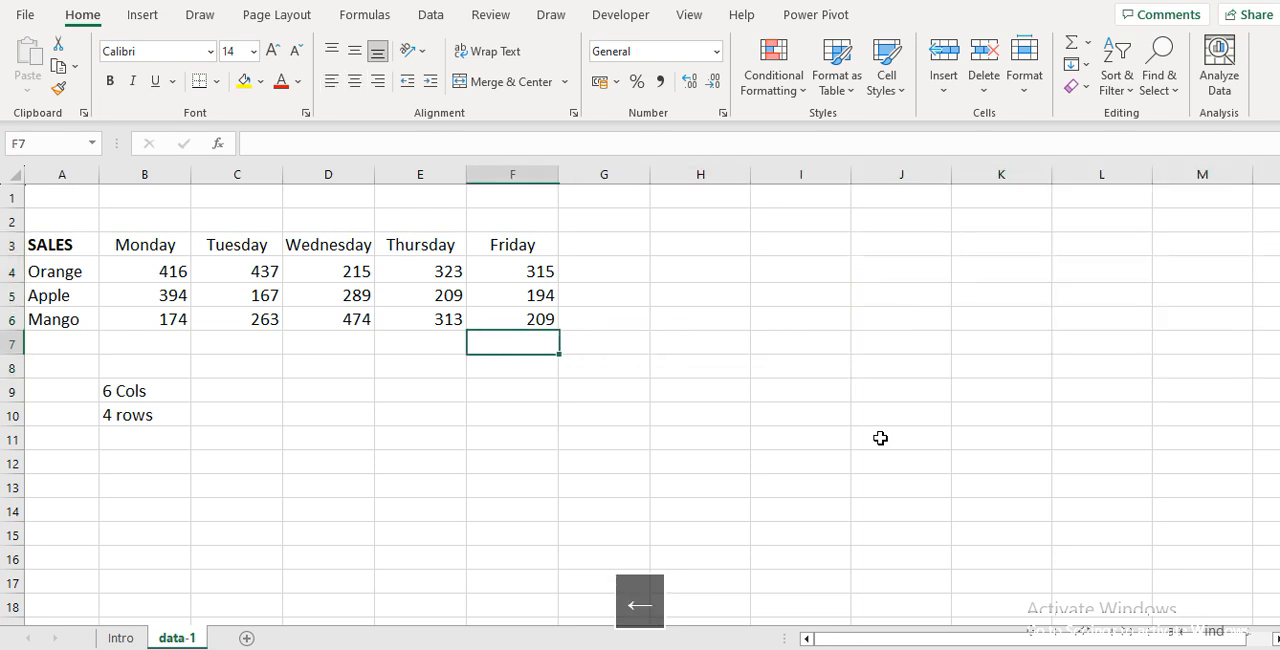
Copy the whole sales table in A3:F6, including its headings and labels
{"action": "key", "text": "Up"}
{"action": "key", "text": "Up"}
{"action": "key", "text": "Left"}
{"action": "key", "text": "Left"}
{"action": "key", "text": "Left"}
{"action": "key", "text": "Left"}
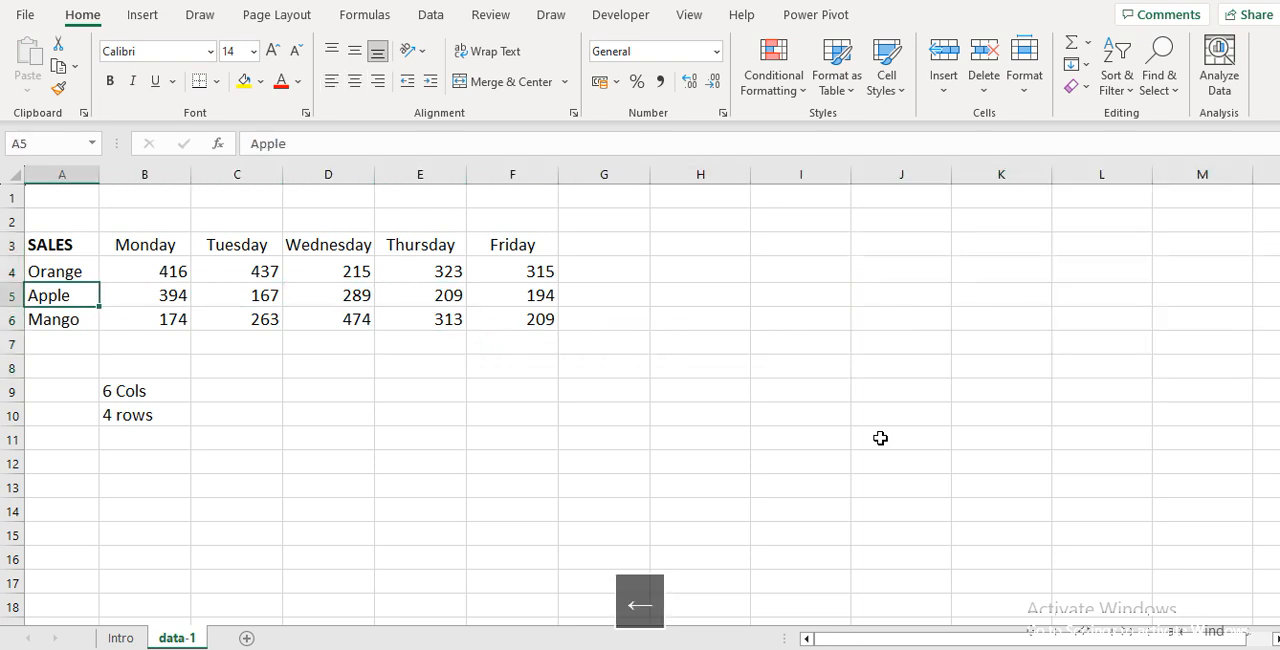
{"action": "key", "text": "ctrl+a"}
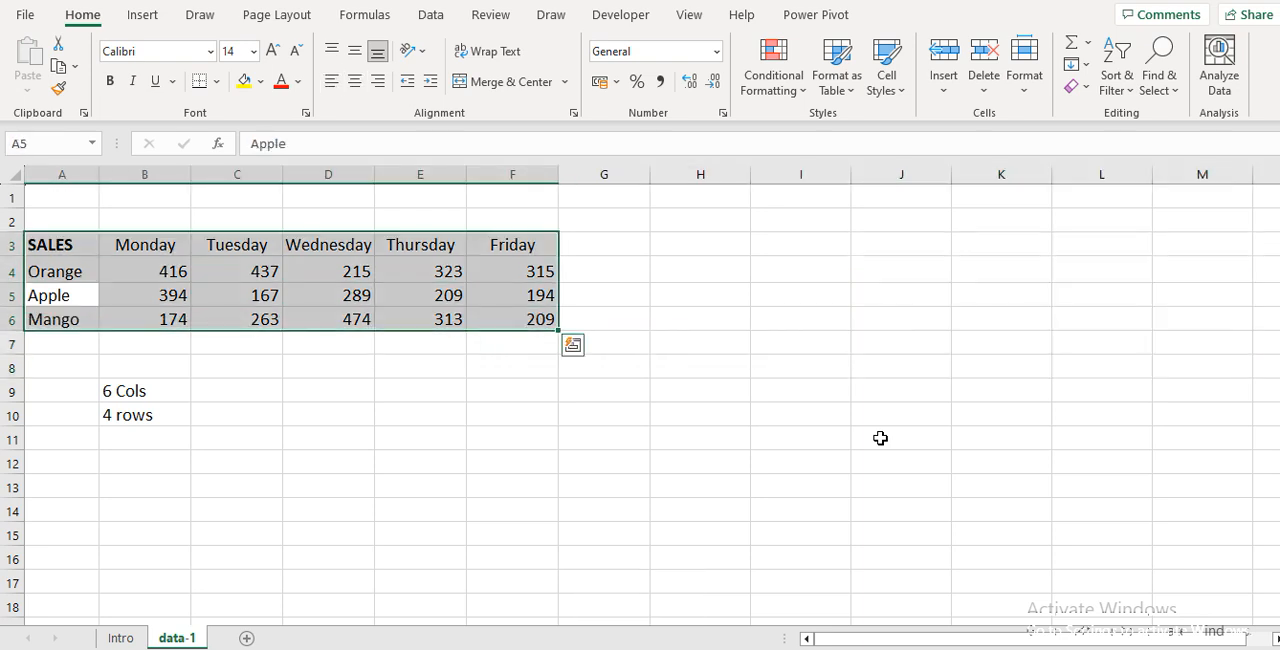
{"action": "key", "text": "ctrl+c"}
Paste the copied sales table at J3 with the Transpose paste option
{"action": "key", "text": "Right"}
{"action": "key", "text": "Right"}
{"action": "key", "text": "Right"}
{"action": "key", "text": "Right"}
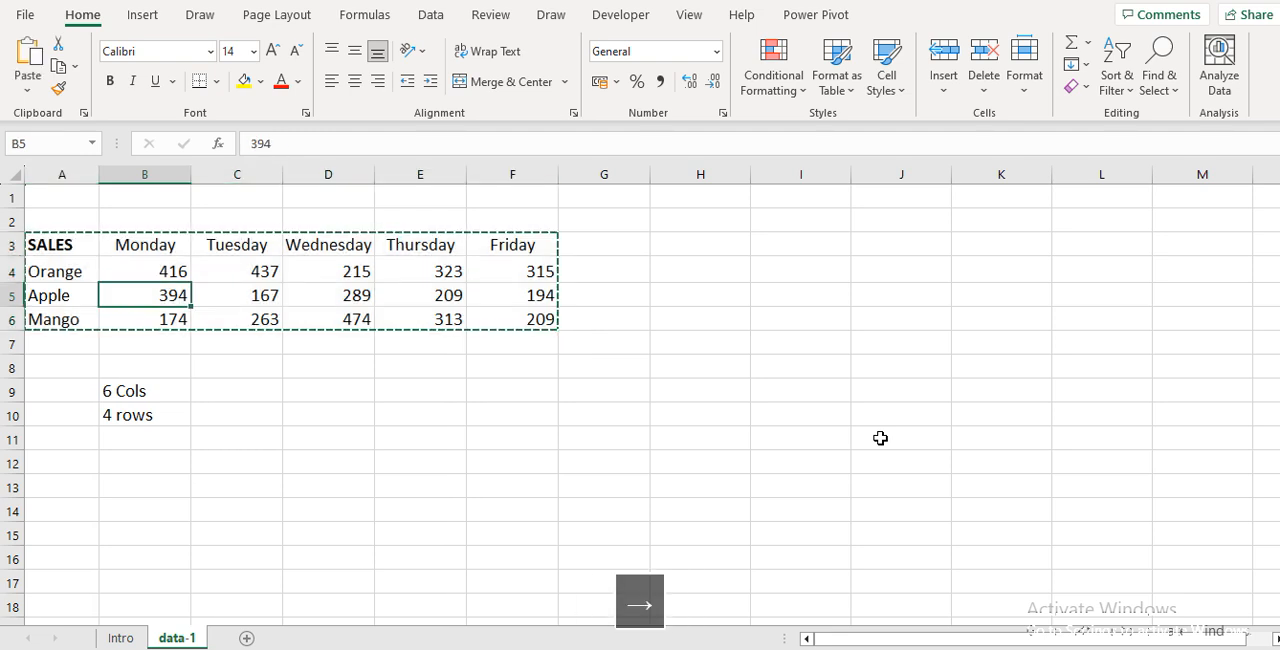
{"action": "key", "text": "Up"}
{"action": "key", "text": "Up"}
{"action": "key", "text": "Right"}
{"action": "key", "text": "Right"}
{"action": "key", "text": "Right"}
{"action": "key", "text": "Right"}
{"action": "key", "text": "Right"}
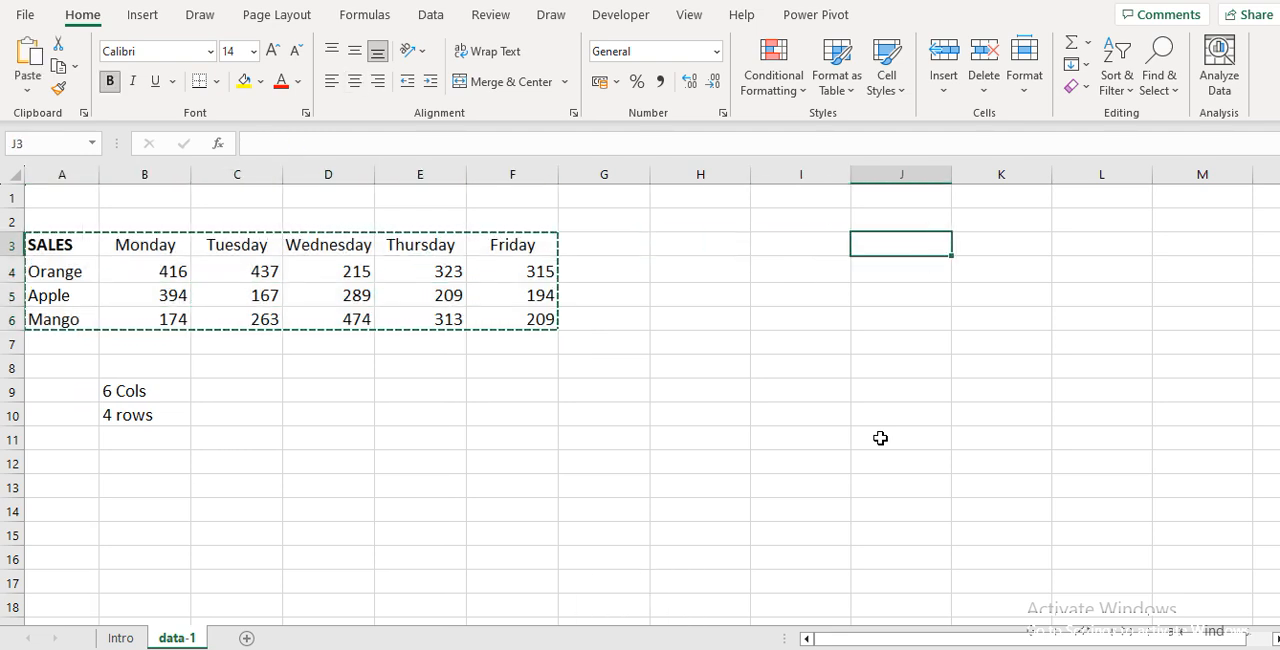
{"action": "left_click", "coordinate": [27, 92]}
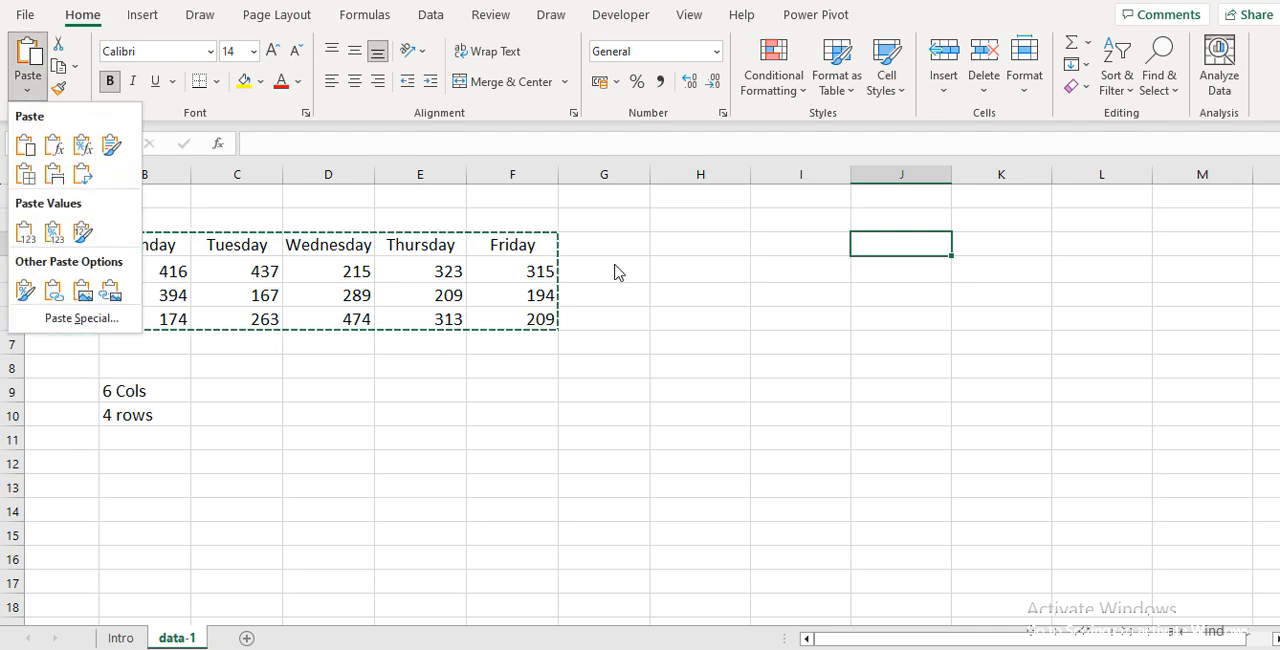
{"action": "left_click", "coordinate": [903, 232]}
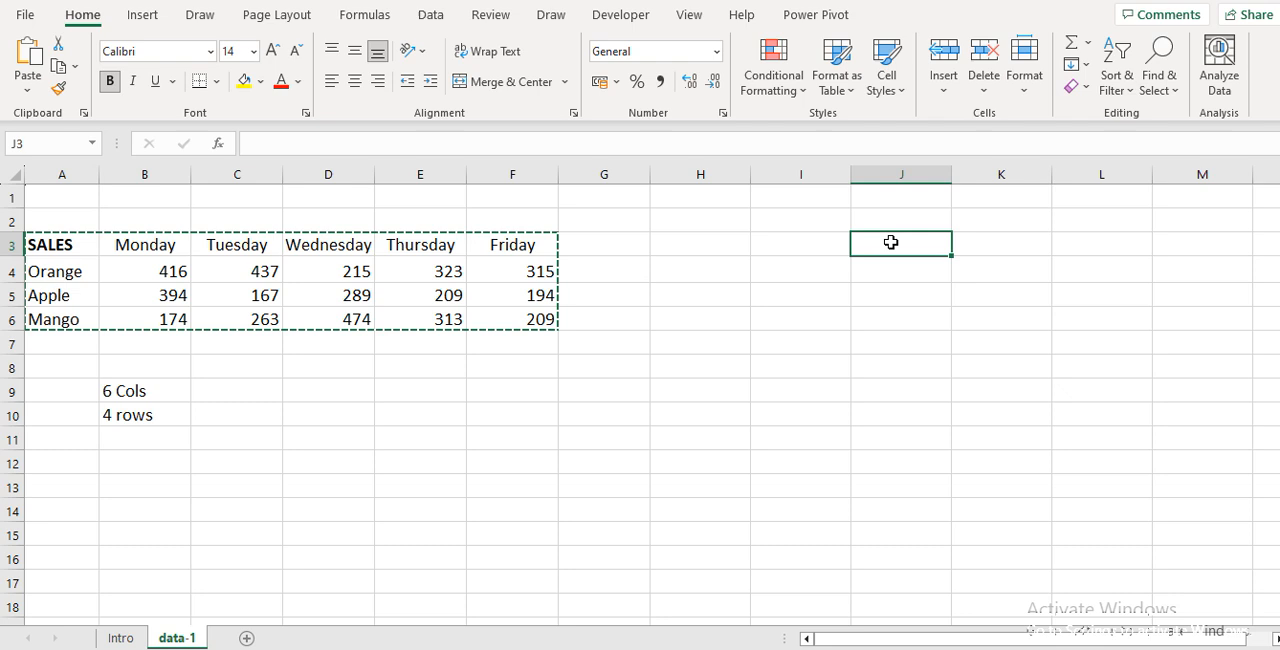
{"action": "right_click", "coordinate": [891, 243]}
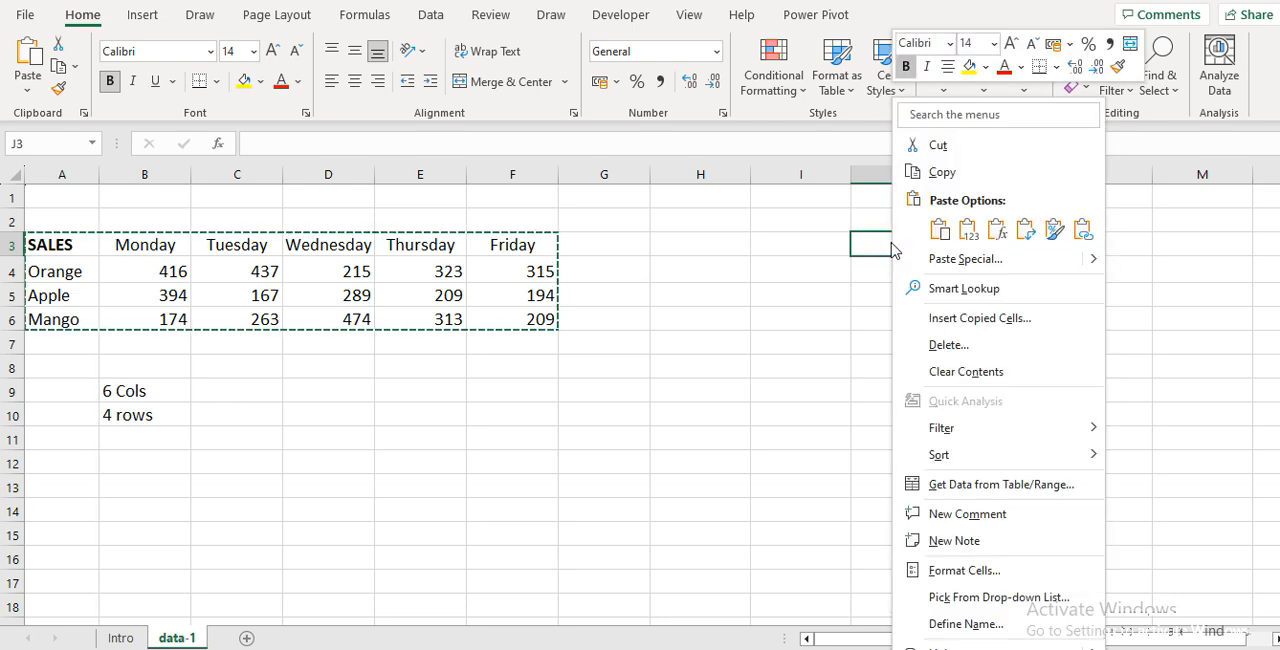
{"action": "left_click", "coordinate": [1020, 232]}
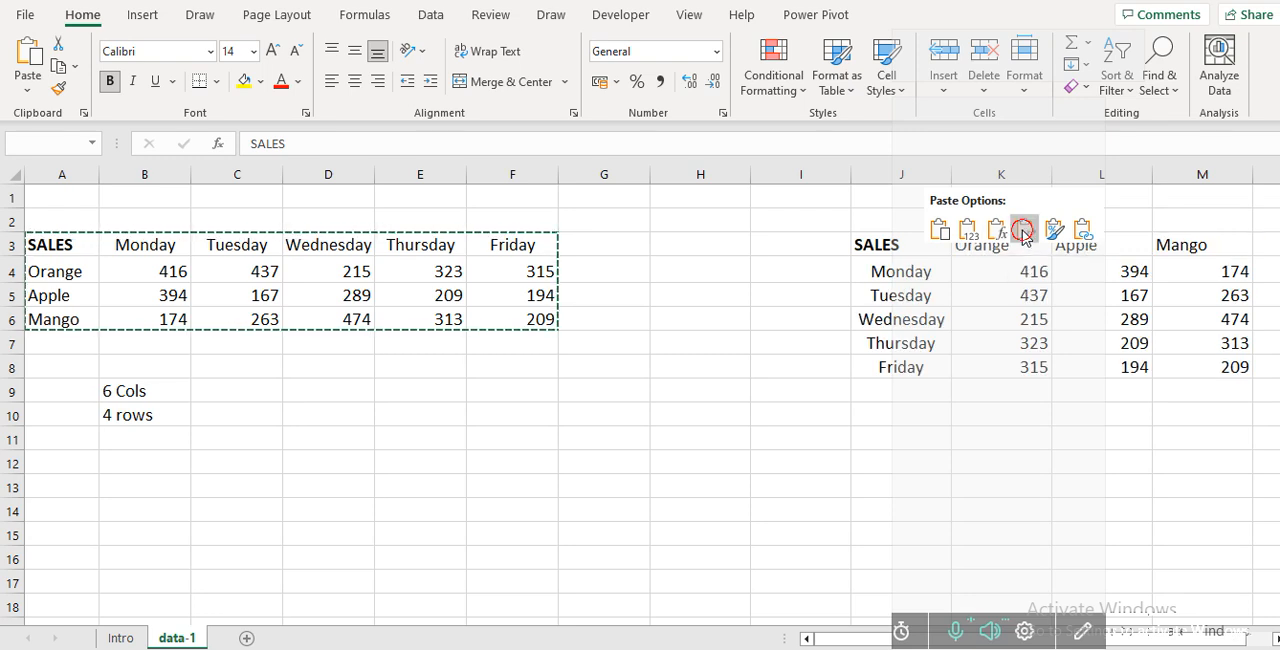
Delete the contents of the transposed table in J3:M8
{"action": "left_click", "coordinate": [803, 388]}
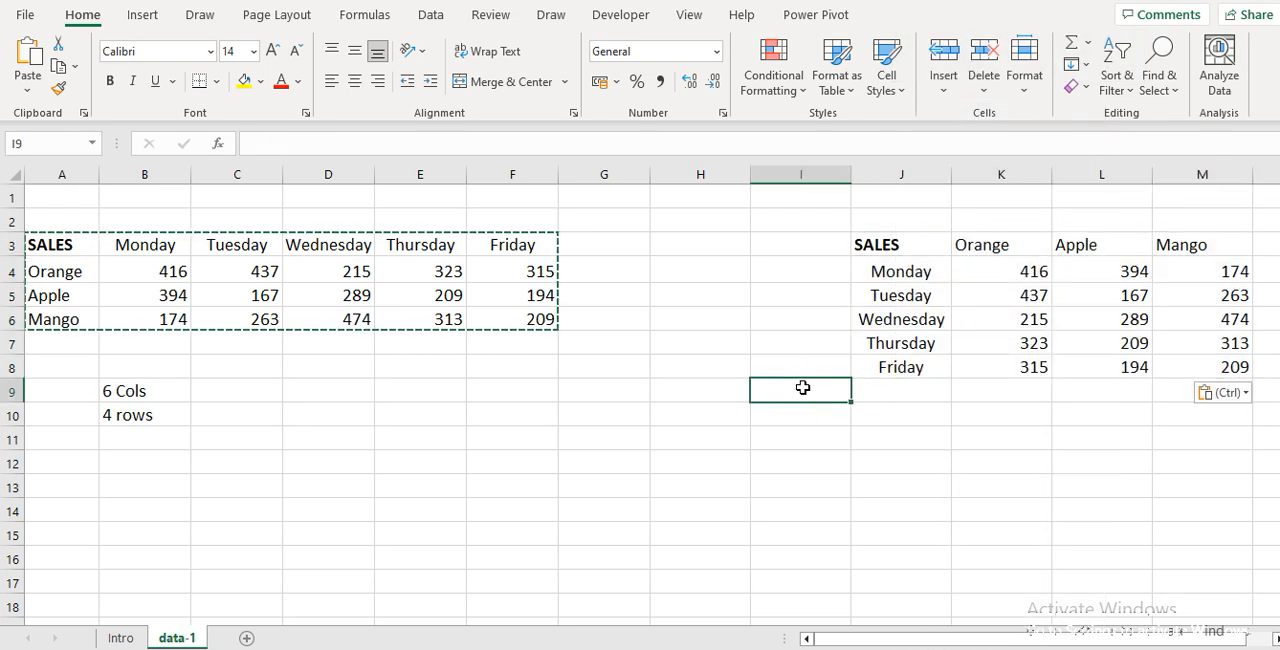
{"action": "key", "text": "Up"}
{"action": "key", "text": "Up"}
{"action": "key", "text": "Up"}
{"action": "key", "text": "Right"}
{"action": "key", "text": "ctrl+a"}
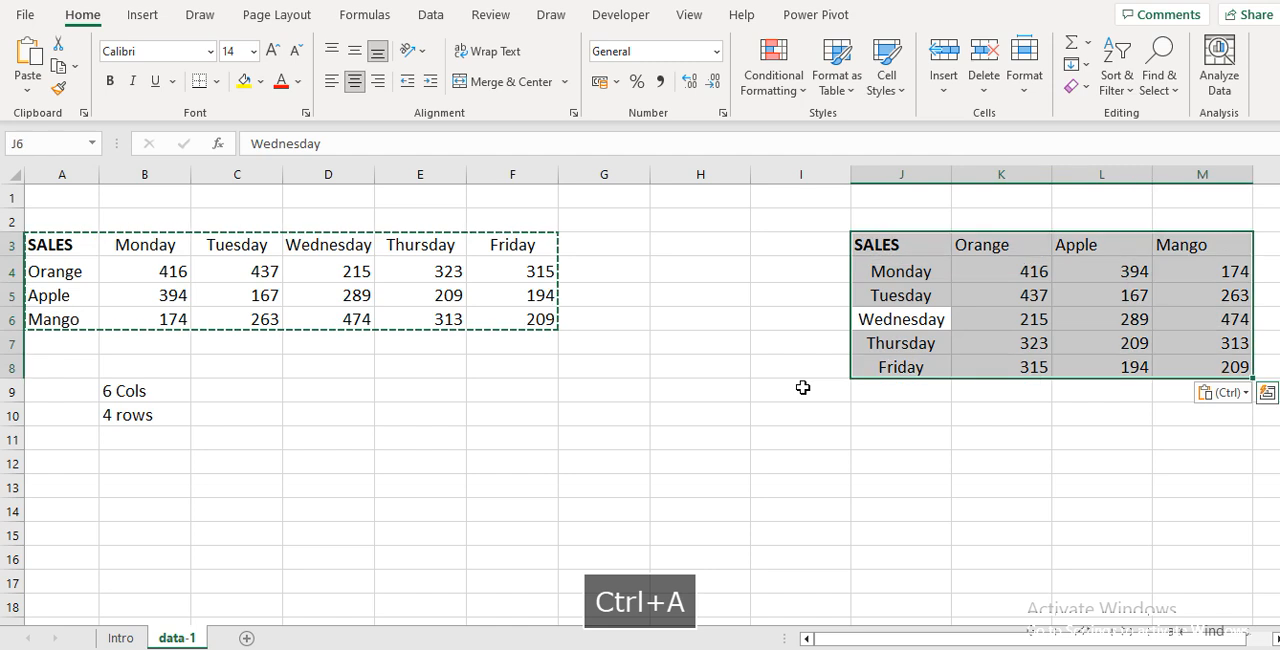
{"action": "key", "text": "Delete"}
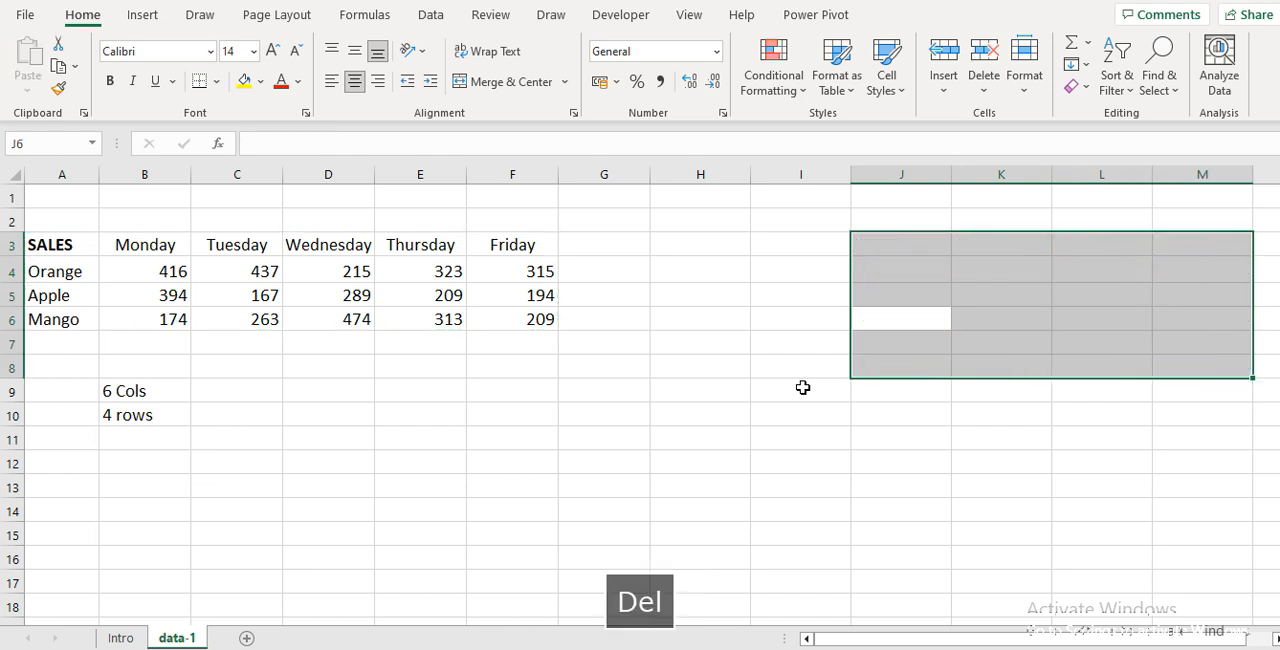
Copy the sales table in A3:F6 again, including the day headings and fruit labels
{"action": "key", "text": "Left"}
{"action": "key", "text": "Left"}
{"action": "key", "text": "Left"}
{"action": "key", "text": "Left"}
{"action": "key", "text": "Left"}
{"action": "key", "text": "Up"}
{"action": "key", "text": "Left"}
{"action": "key", "text": "Left"}
{"action": "key", "text": "Left"}
{"action": "key", "text": "Left"}
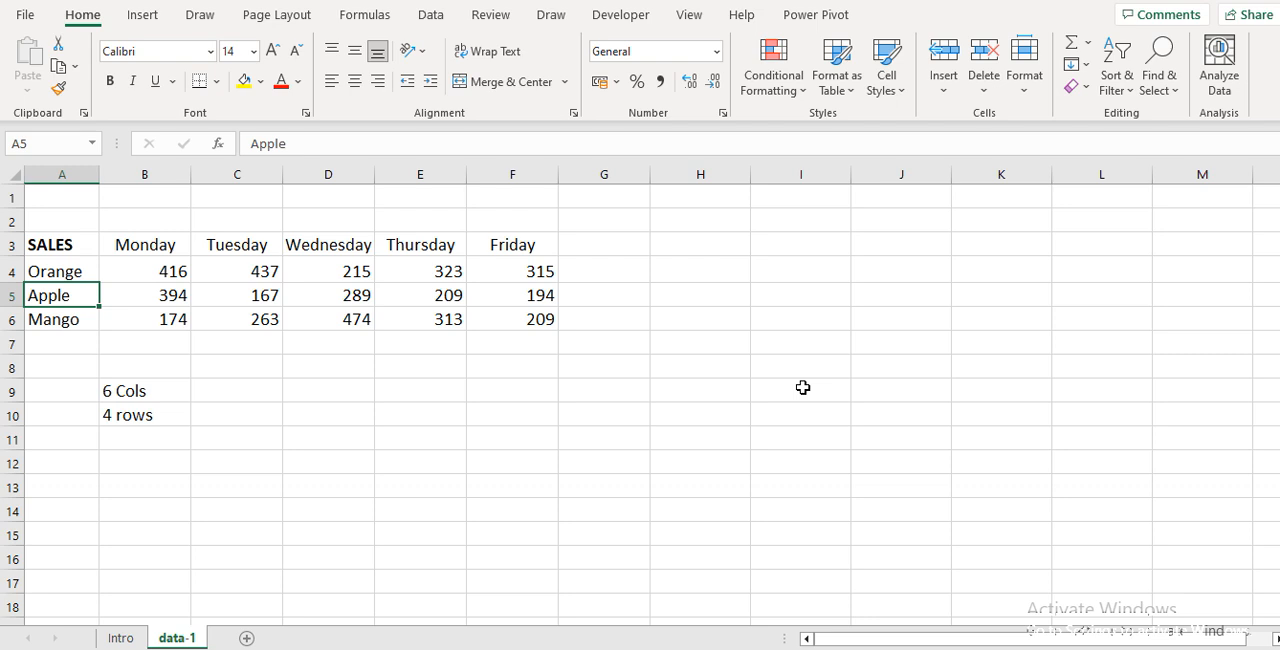
{"action": "key", "text": "ctrl+a"}
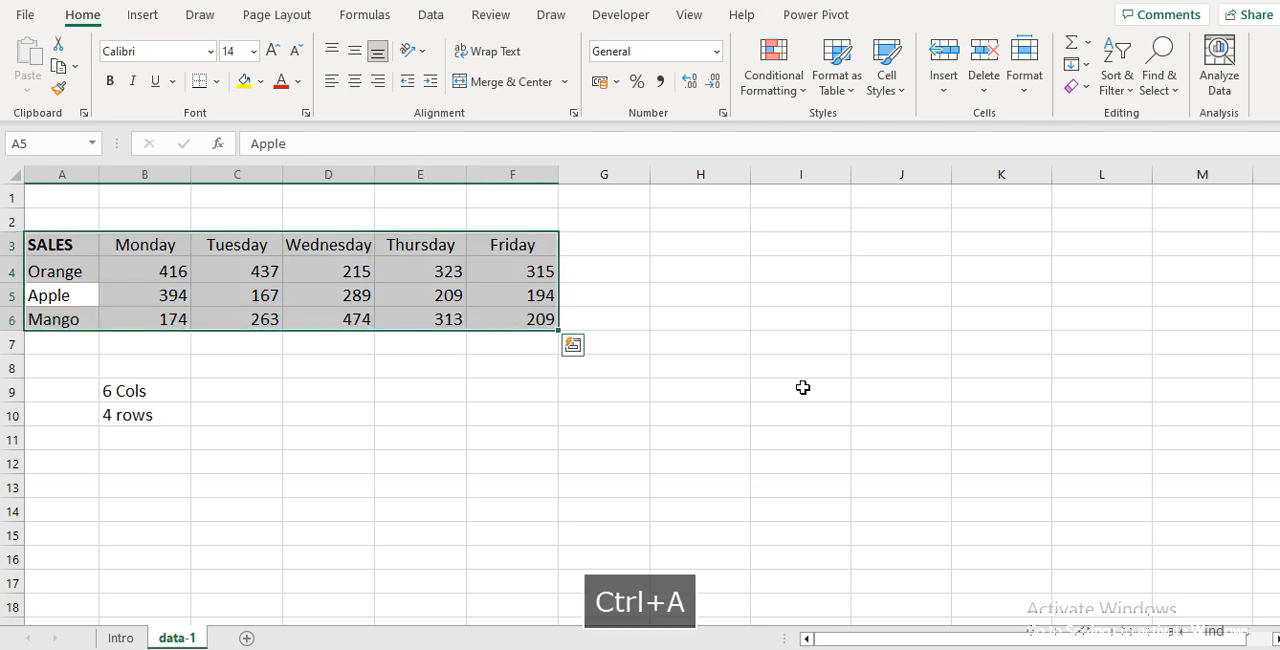
{"action": "key", "text": "ctrl+c"}
Paste the copied sales table transposed, starting at cell J3
{"action": "key", "text": "Right"}
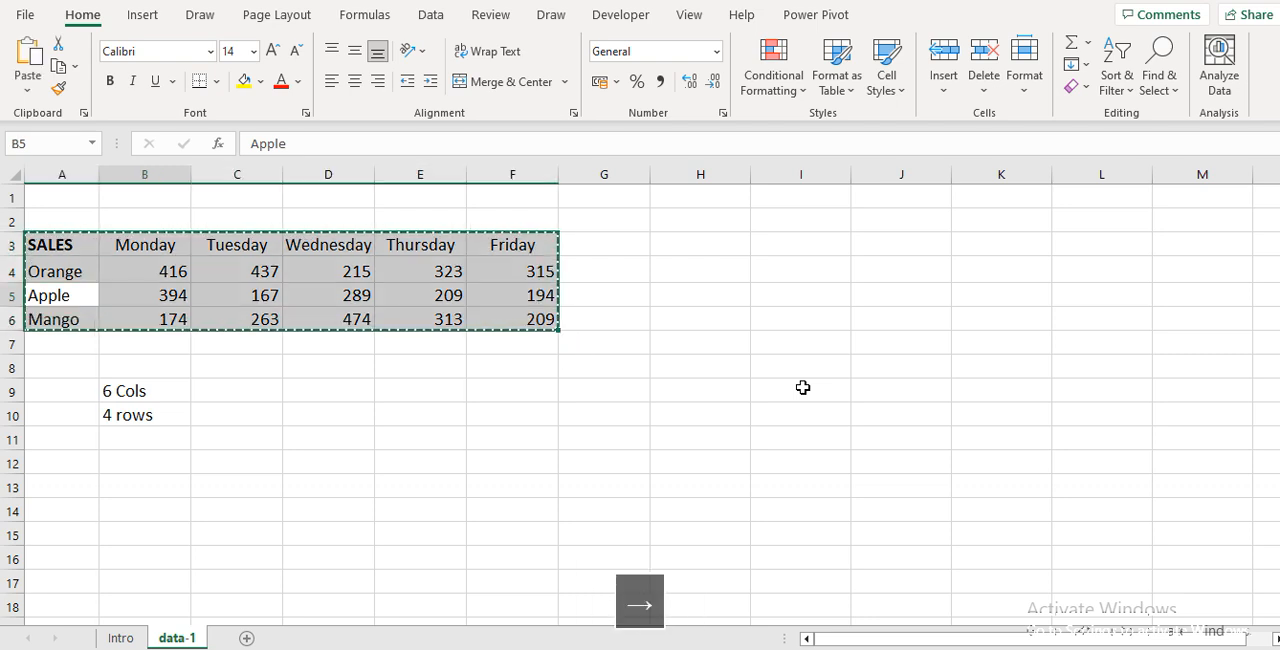
{"action": "key", "text": "Up"}
{"action": "key", "text": "Up"}
{"action": "key", "text": "Right"}
{"action": "key", "text": "Right"}
{"action": "key", "text": "Right"}
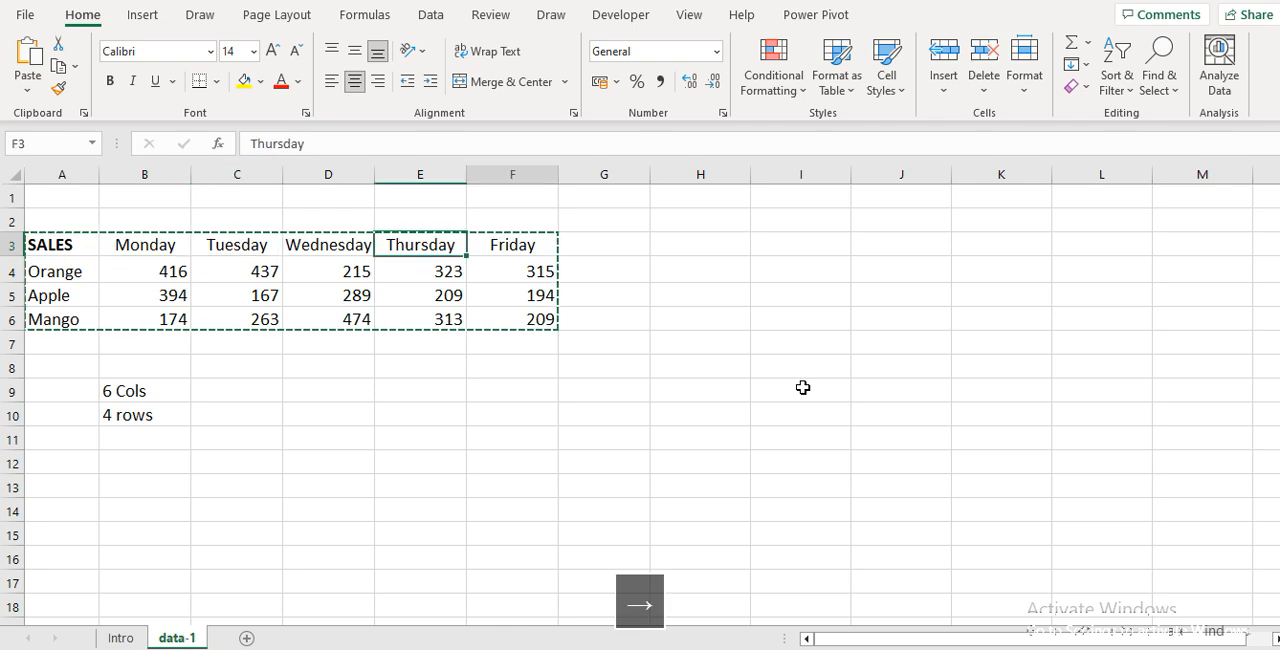
{"action": "key", "text": "Right"}
{"action": "key", "text": "Right"}
{"action": "key", "text": "Right"}
{"action": "key", "text": "Right"}
{"action": "key", "text": "Right"}
{"action": "key", "text": "Right"}
{"action": "key", "text": "Left"}
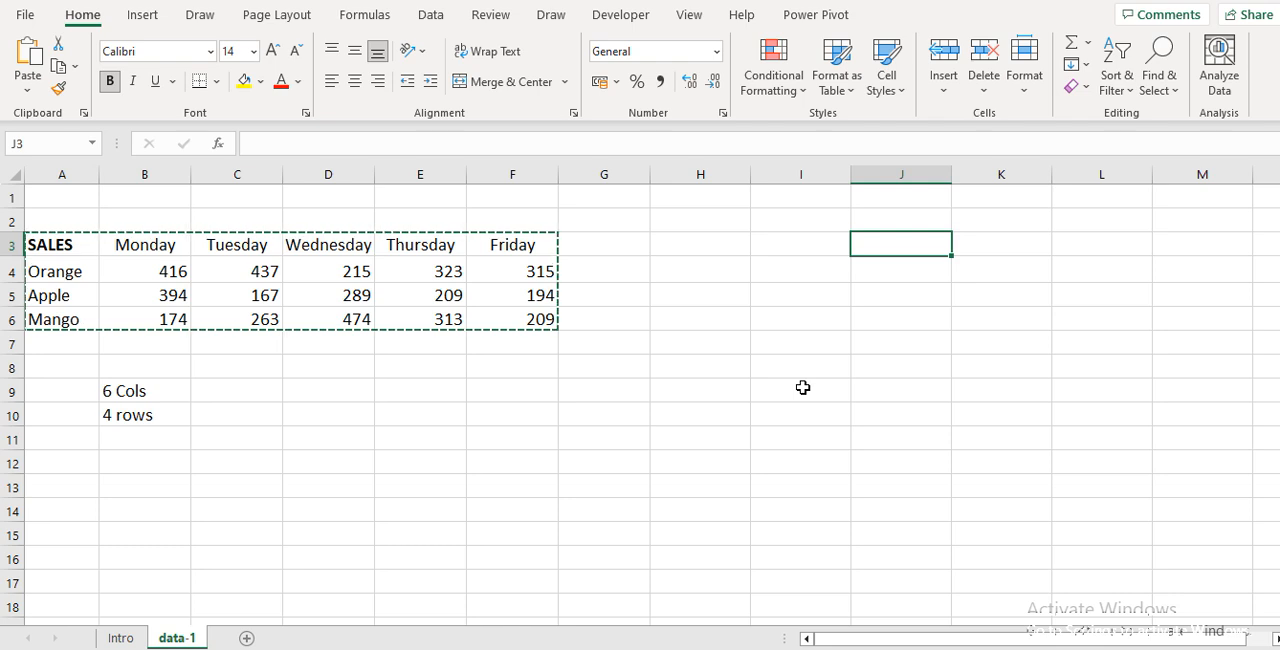
{"action": "key", "text": "alt"}
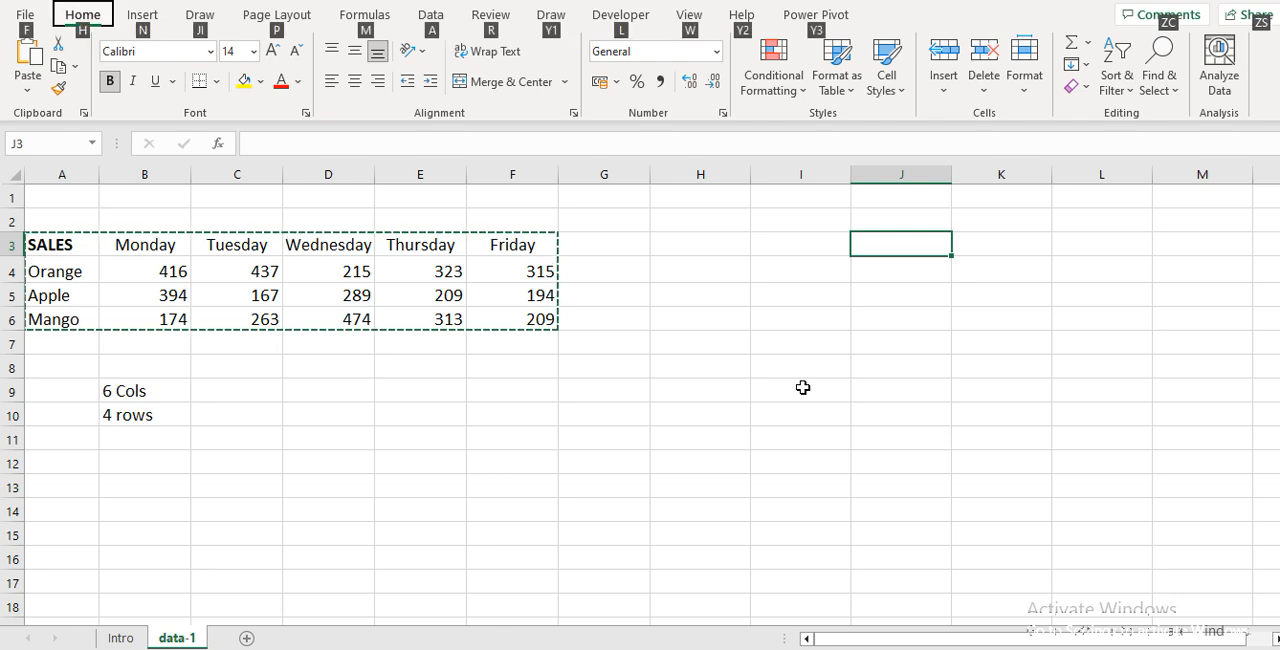
{"action": "key", "text": "h"}
{"action": "key", "text": "v"}
{"action": "key", "text": "t"}
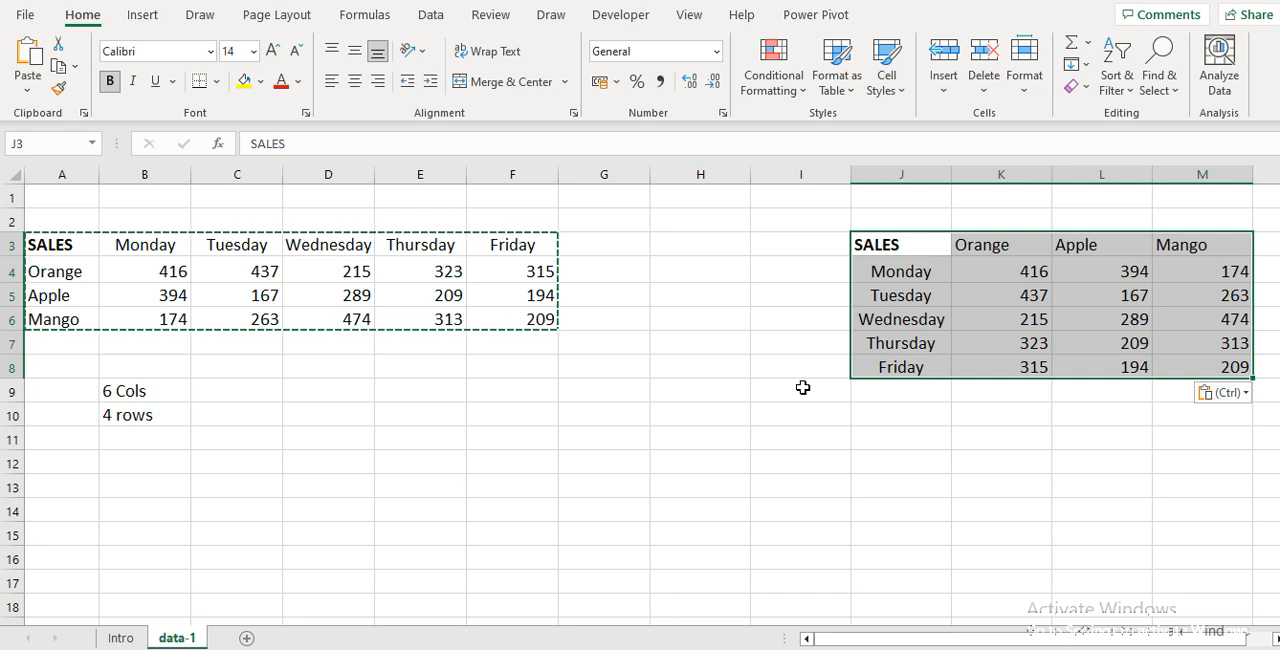
Enter the note "ALT, H, V, T" in cell F9 below the sales table
{"action": "key", "text": "Left"}
{"action": "key", "text": "Down"}
{"action": "key", "text": "Down"}
{"action": "key", "text": "Down"}
{"action": "key", "text": "Down"}
{"action": "key", "text": "Down"}
{"action": "key", "text": "Left"}
{"action": "key", "text": "Left"}
{"action": "key", "text": "Left"}
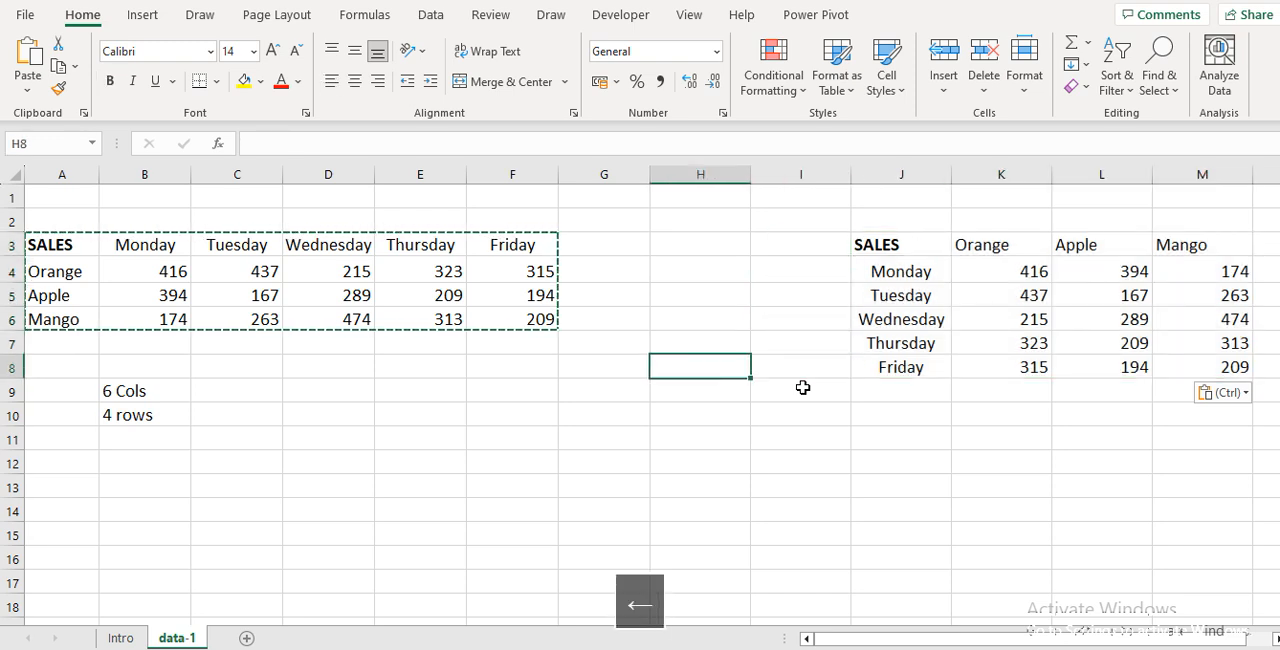
{"action": "key", "text": "Down"}
{"action": "key", "text": "Caps_Lock"}
{"action": "type", "text": "A"}
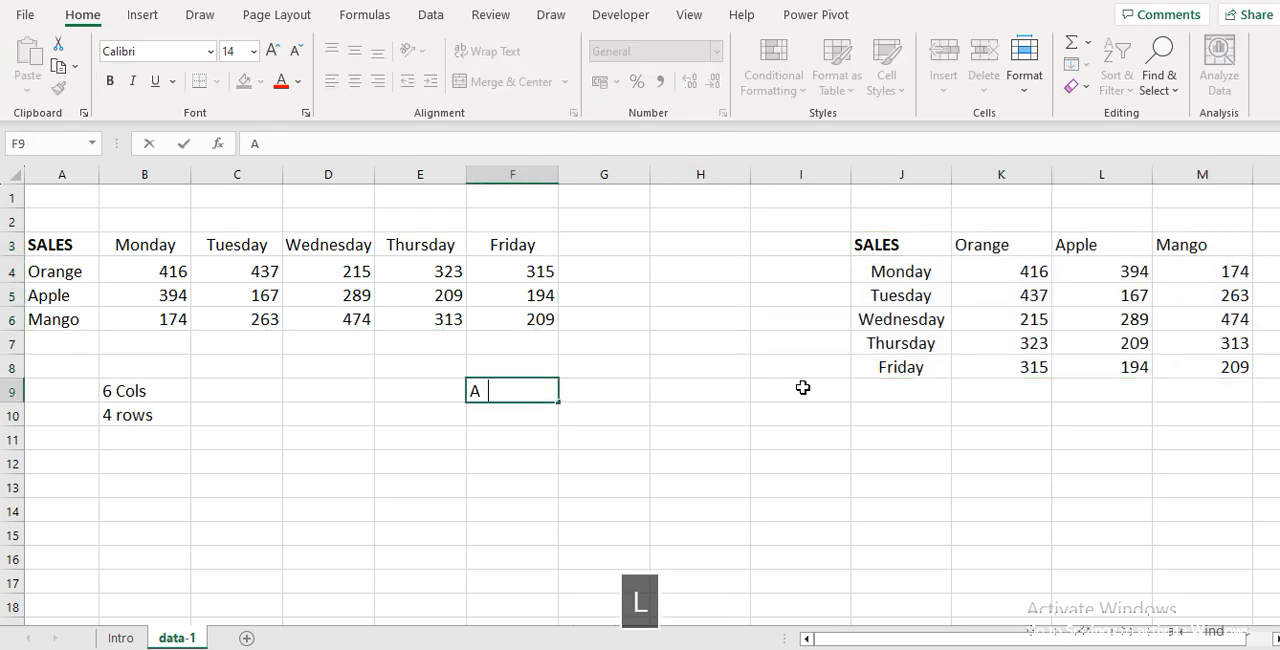
{"action": "type", "text": "LT, H"}
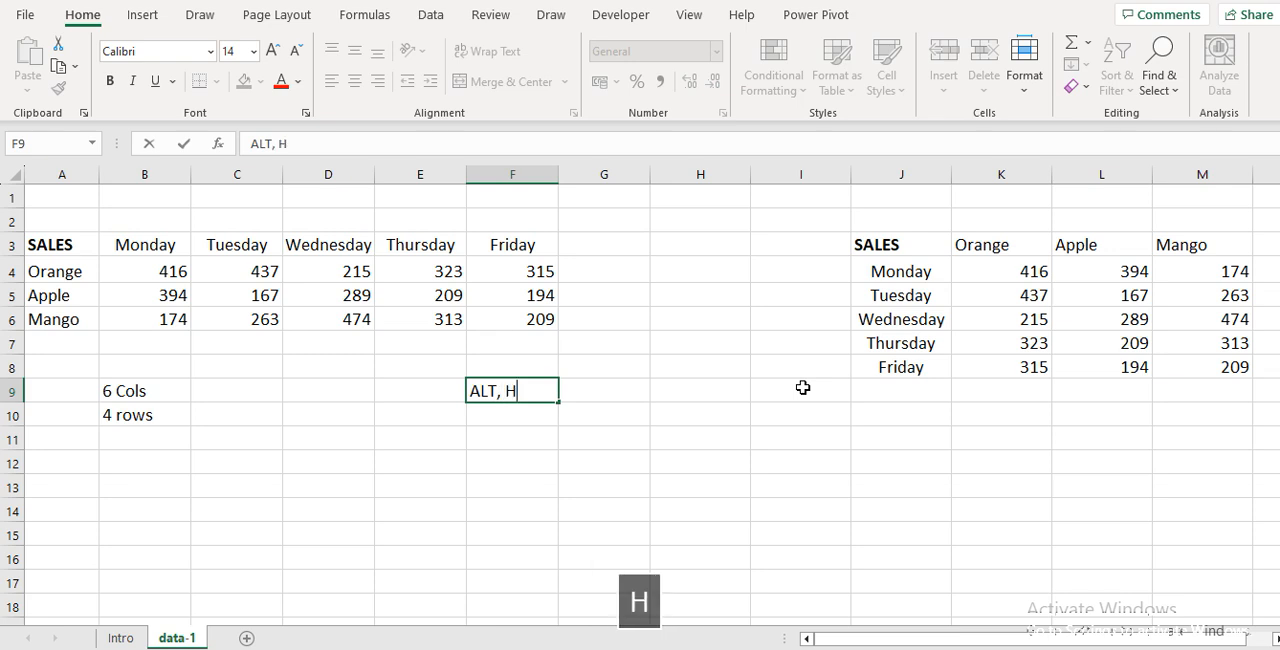
{"action": "type", "text": ", V, T"}
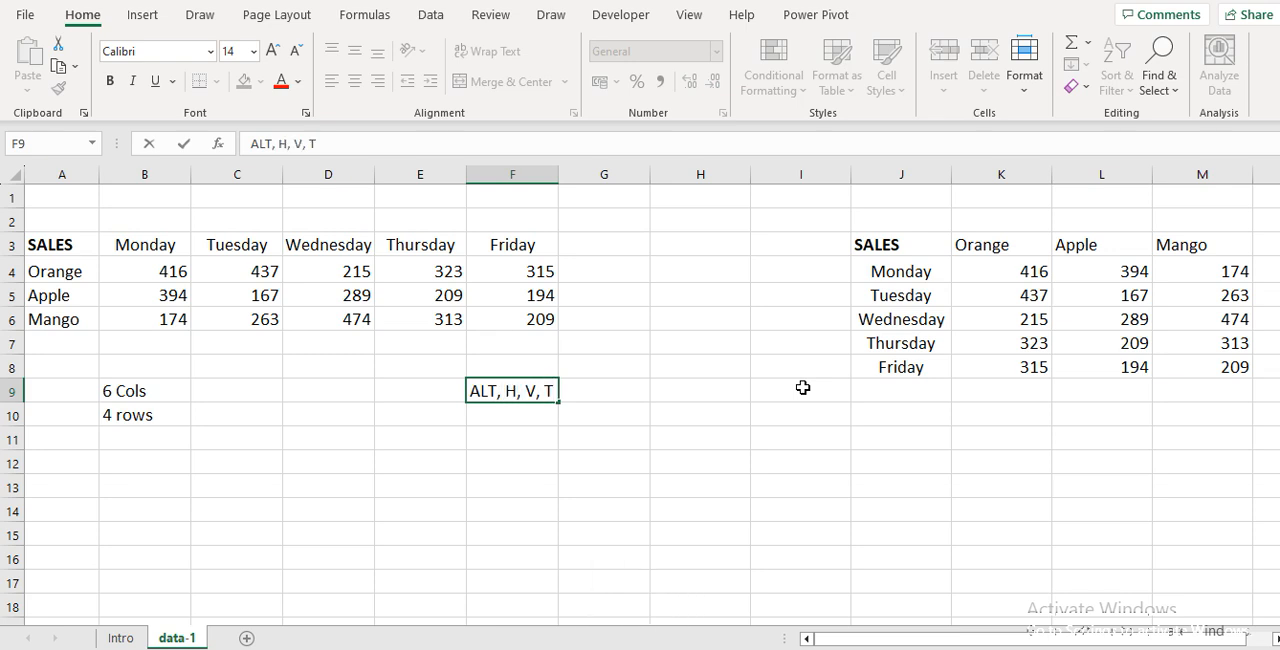
{"action": "key", "text": "Return"}
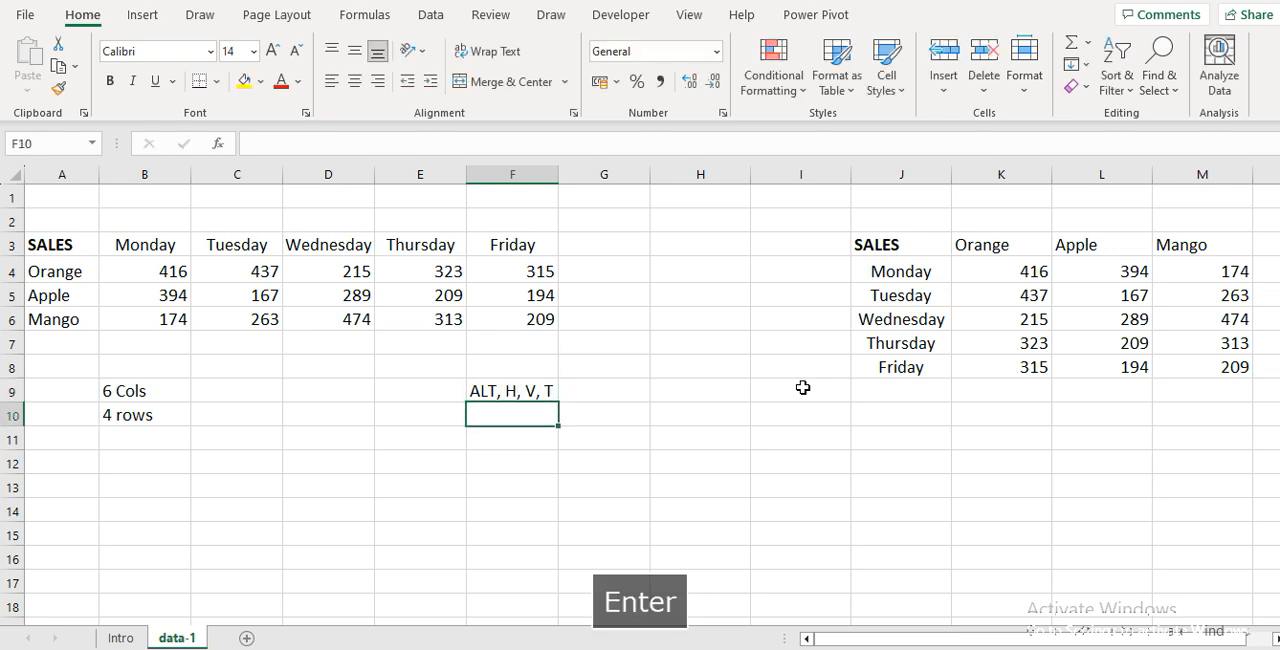
Delete the shortcut note in cell F9
{"action": "key", "text": "Up"}
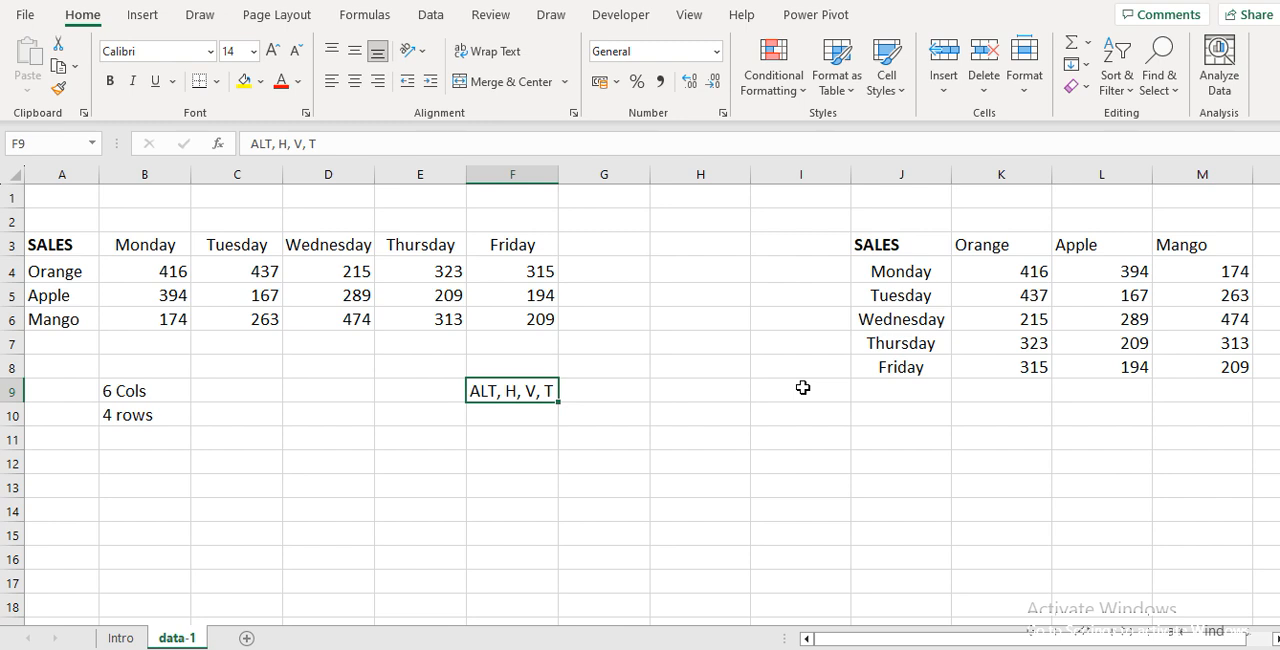
{"action": "key", "text": "Delete"}
{"action": "key", "text": "Up"}
{"action": "key", "text": "Up"}
{"action": "key", "text": "Up"}
{"action": "key", "text": "Up"}
{"action": "key", "text": "Right"}
{"action": "key", "text": "Right"}
{"action": "key", "text": "Right"}
{"action": "key", "text": "Right"}
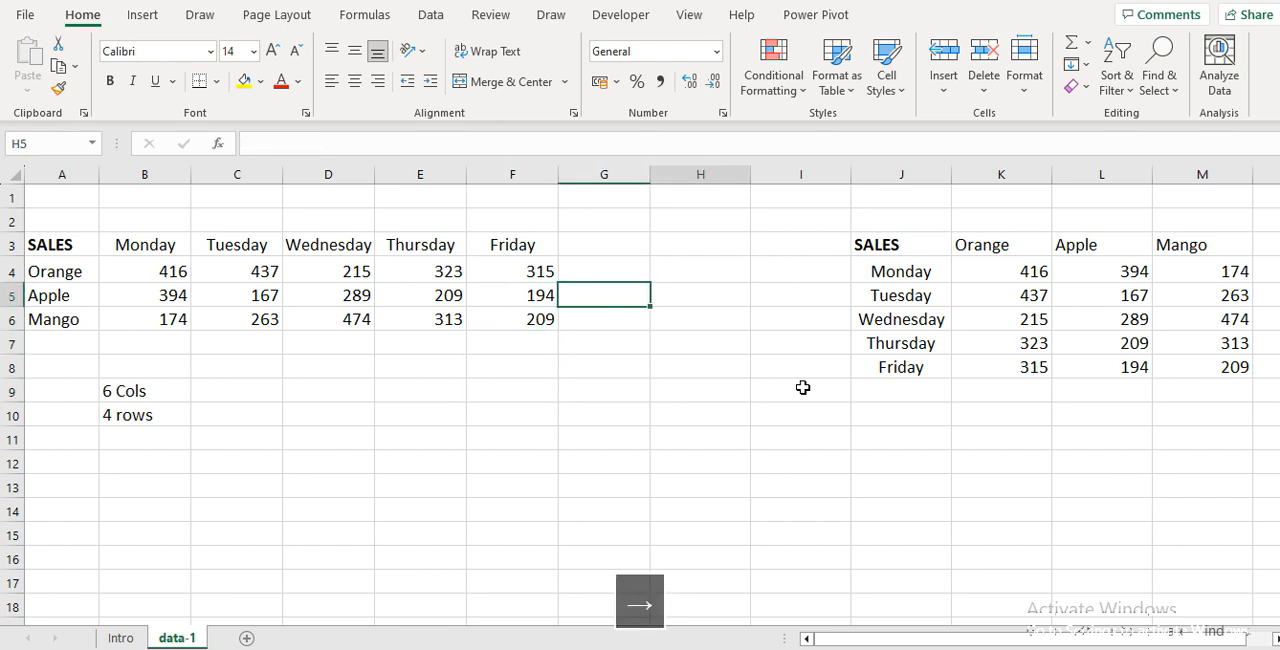
{"action": "key", "text": "Left"}
{"action": "key", "text": "Left"}
{"action": "key", "text": "Left"}
{"action": "key", "text": "Left"}
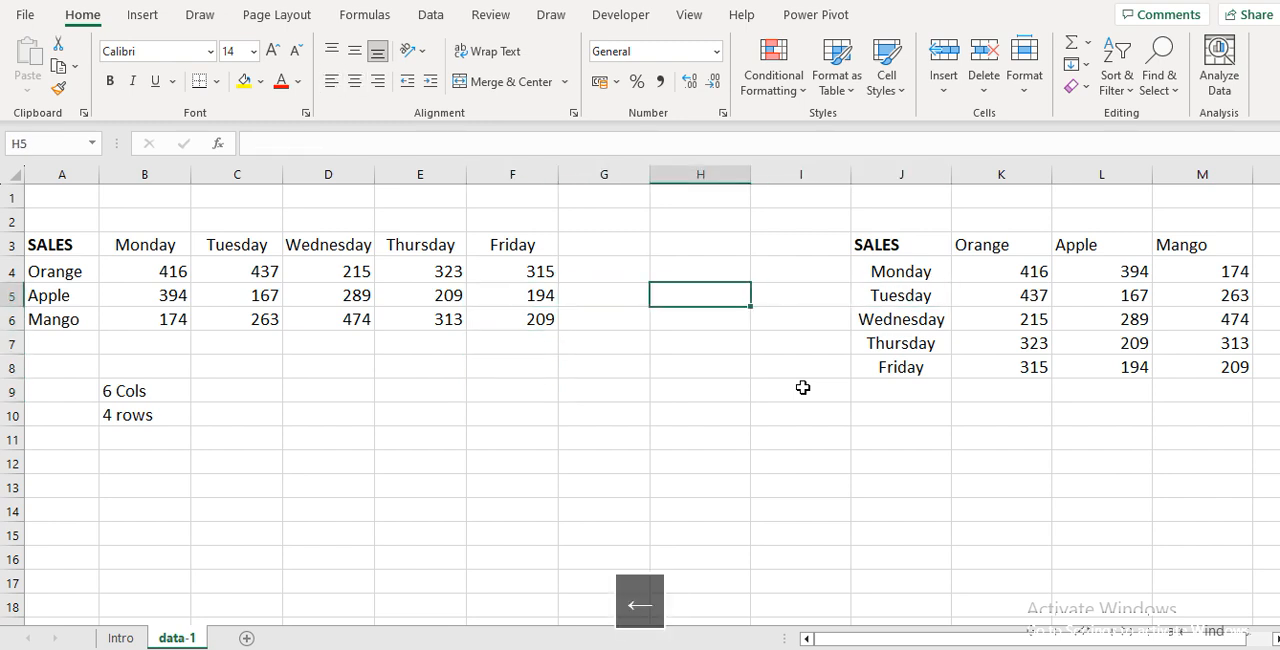
{"action": "key", "text": "Left"}
{"action": "key", "text": "Right"}
{"action": "key", "text": "Right"}
{"action": "key", "text": "Right"}
{"action": "key", "text": "Right"}
{"action": "key", "text": "Right"}
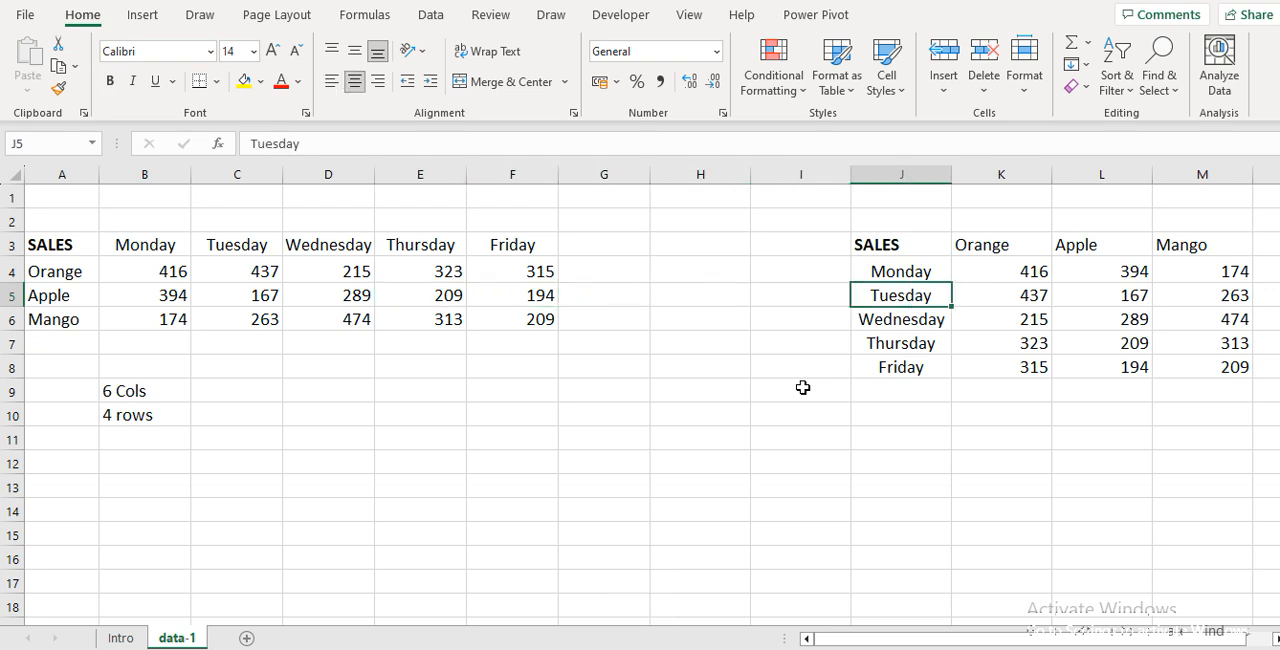
Fill the Orange Friday value yellow in both tables, cells F4 and K8
{"action": "left_click", "coordinate": [546, 272]}
{"action": "left_click", "coordinate": [243, 82]}
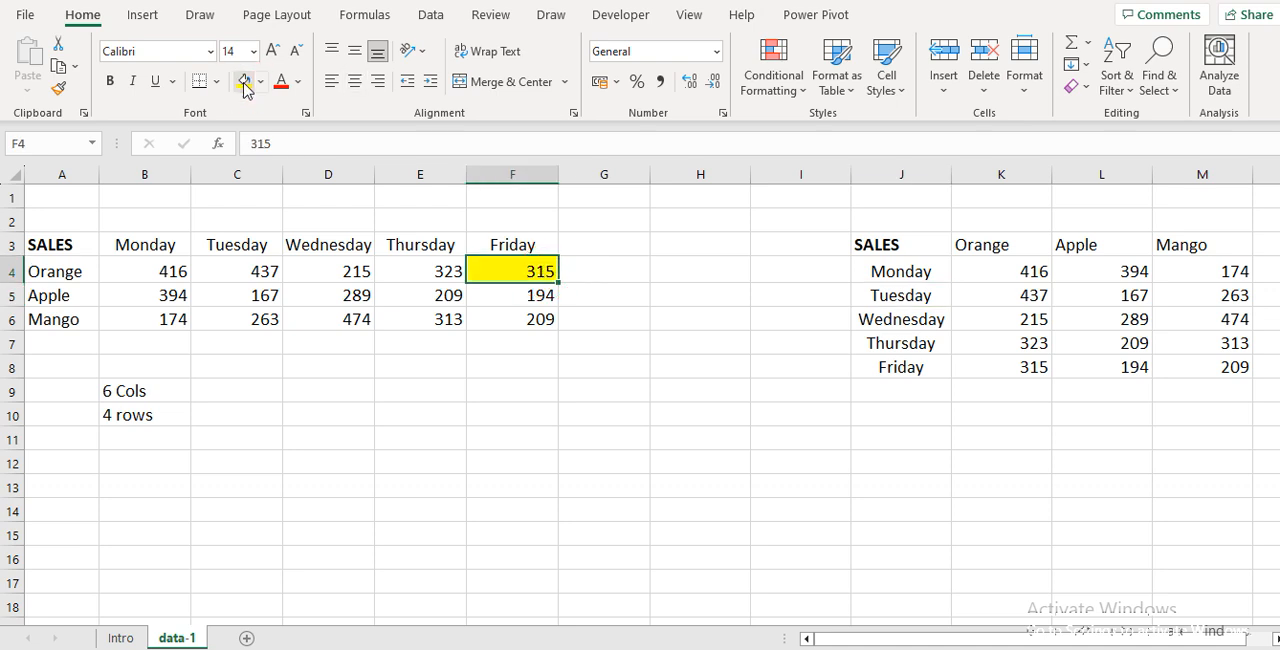
{"action": "left_click", "coordinate": [1031, 370]}
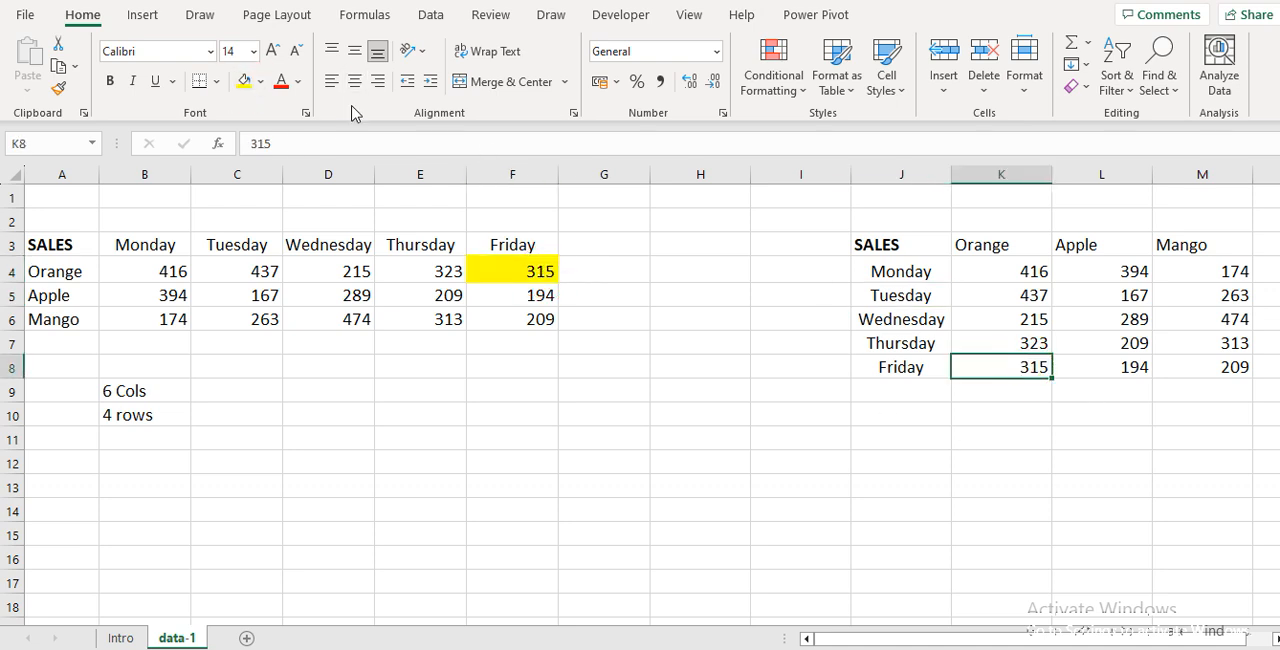
{"action": "left_click", "coordinate": [243, 82]}
Change the Orange Friday sales value in source cell F4 to 400
{"action": "key", "text": "Left"}
{"action": "key", "text": "Left"}
{"action": "key", "text": "Left"}
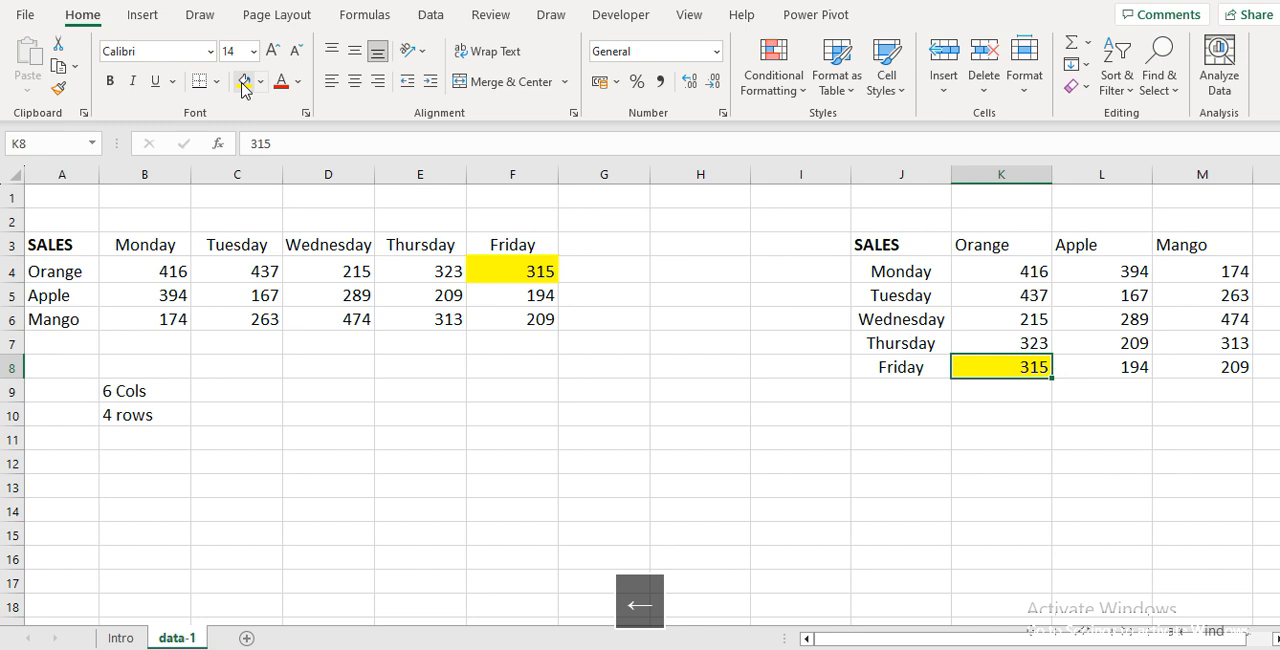
{"action": "key", "text": "Up"}
{"action": "key", "text": "Up"}
{"action": "key", "text": "Up"}
{"action": "key", "text": "Up"}
{"action": "key", "text": "Left"}
{"action": "key", "text": "Left"}
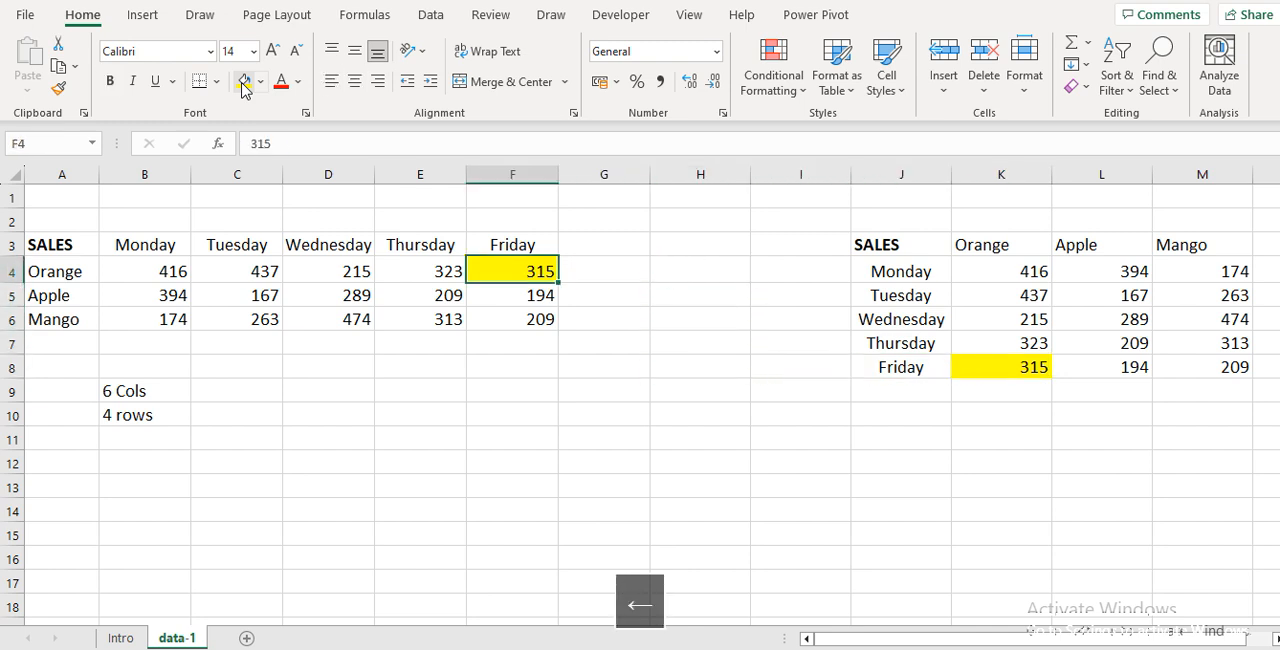
{"action": "type", "text": "400"}
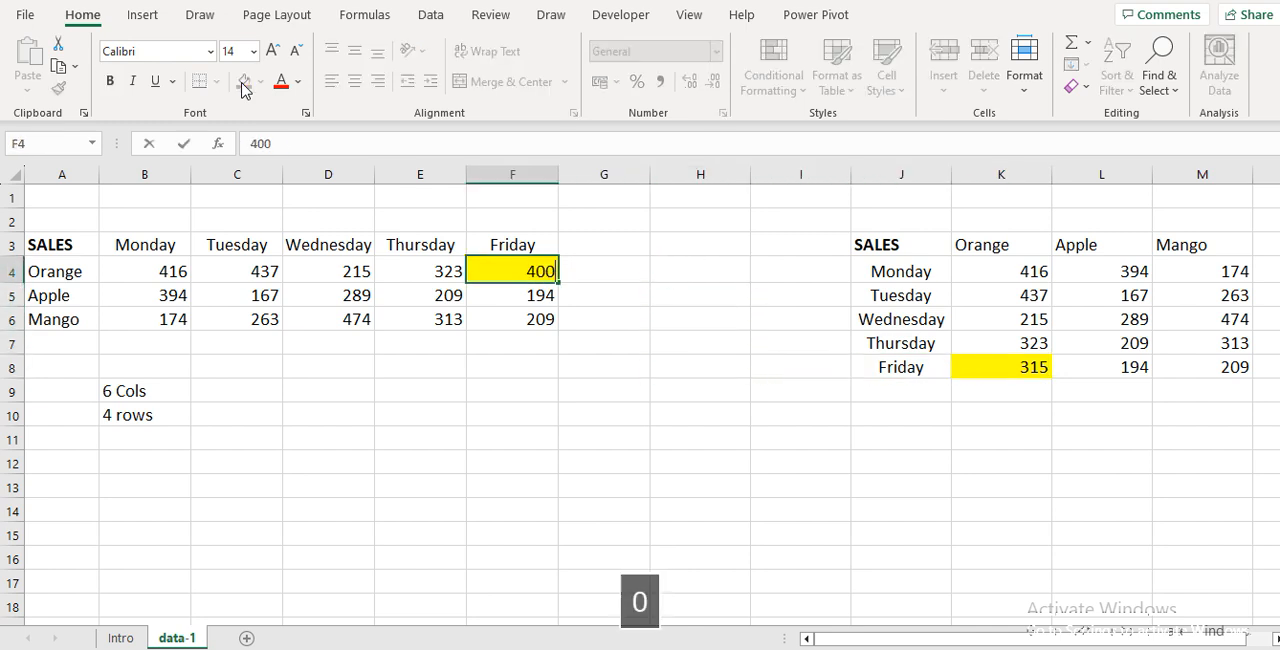
{"action": "key", "text": "Return"}
Check whether the highlighted value in K8 of the transposed table follows the changed source value in F4
{"action": "key", "text": "Right"}
{"action": "key", "text": "Right"}
{"action": "key", "text": "Right"}
{"action": "key", "text": "Right"}
{"action": "key", "text": "Right"}
{"action": "key", "text": "Down"}
{"action": "key", "text": "Down"}
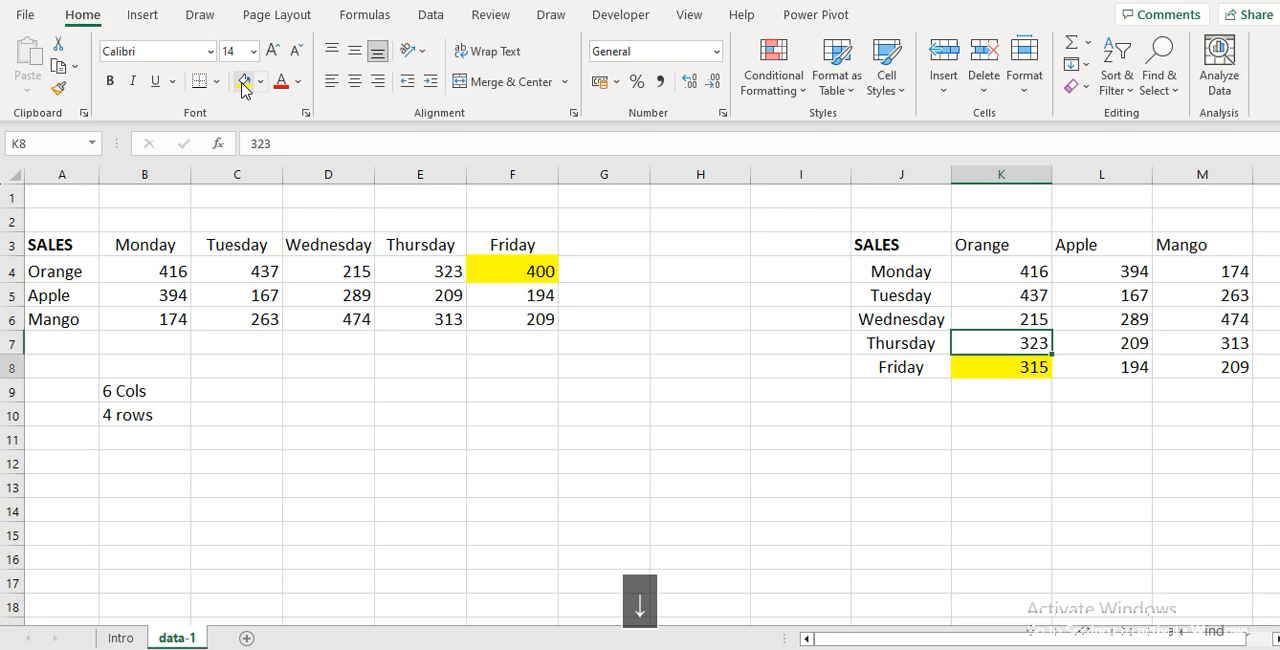
{"action": "key", "text": "Down"}
{"action": "key", "text": "Up"}
{"action": "key", "text": "Up"}
{"action": "key", "text": "Up"}
{"action": "key", "text": "Up"}
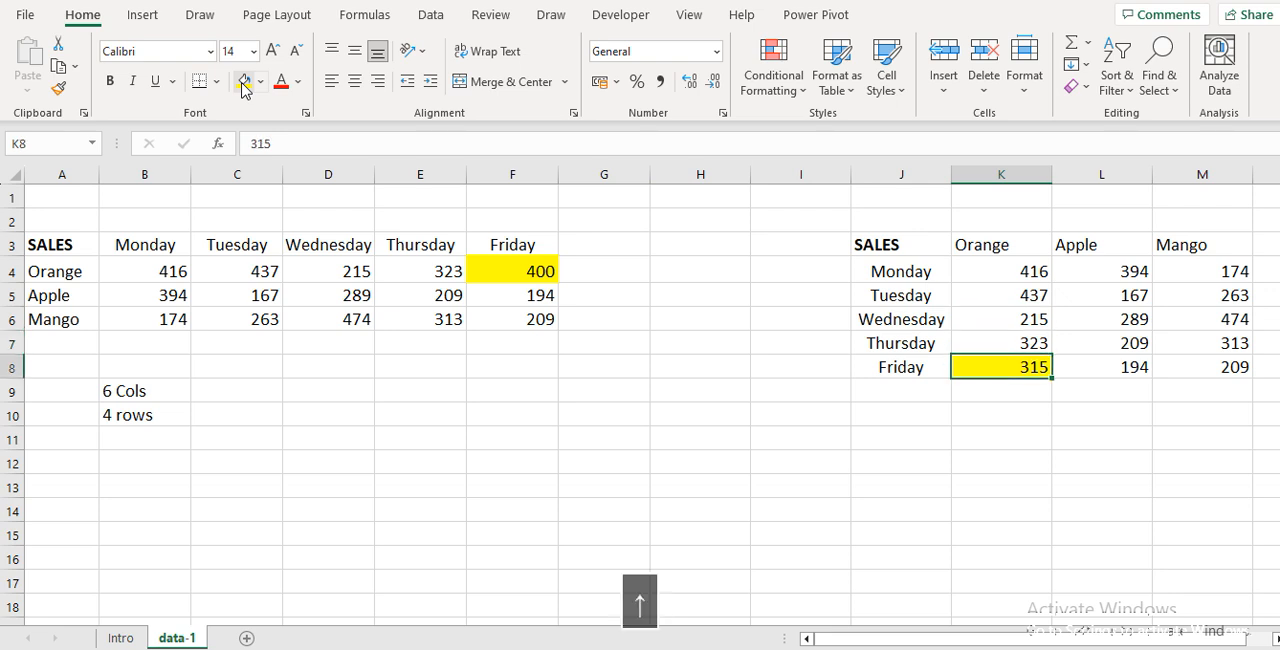
{"action": "key", "text": "Left"}
{"action": "key", "text": "Left"}
{"action": "key", "text": "Left"}
{"action": "key", "text": "Left"}
{"action": "key", "text": "Left"}
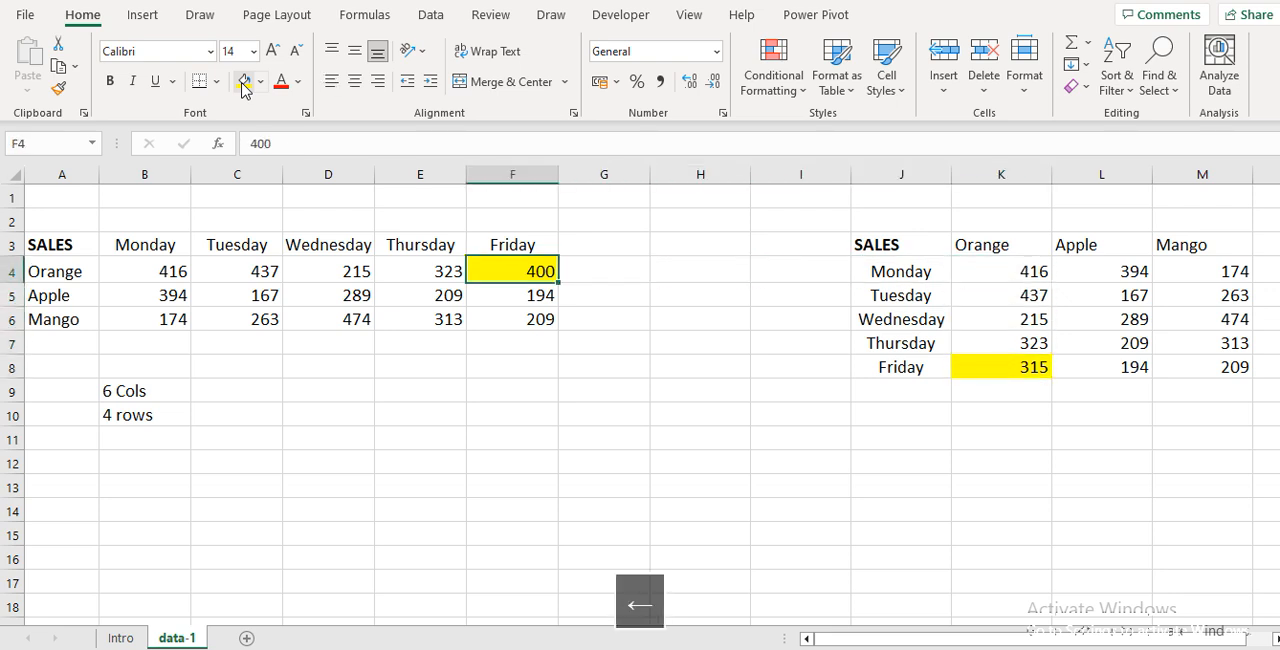
Set the Orange Friday sales value in source cell F4 to 315
{"action": "type", "text": "315"}
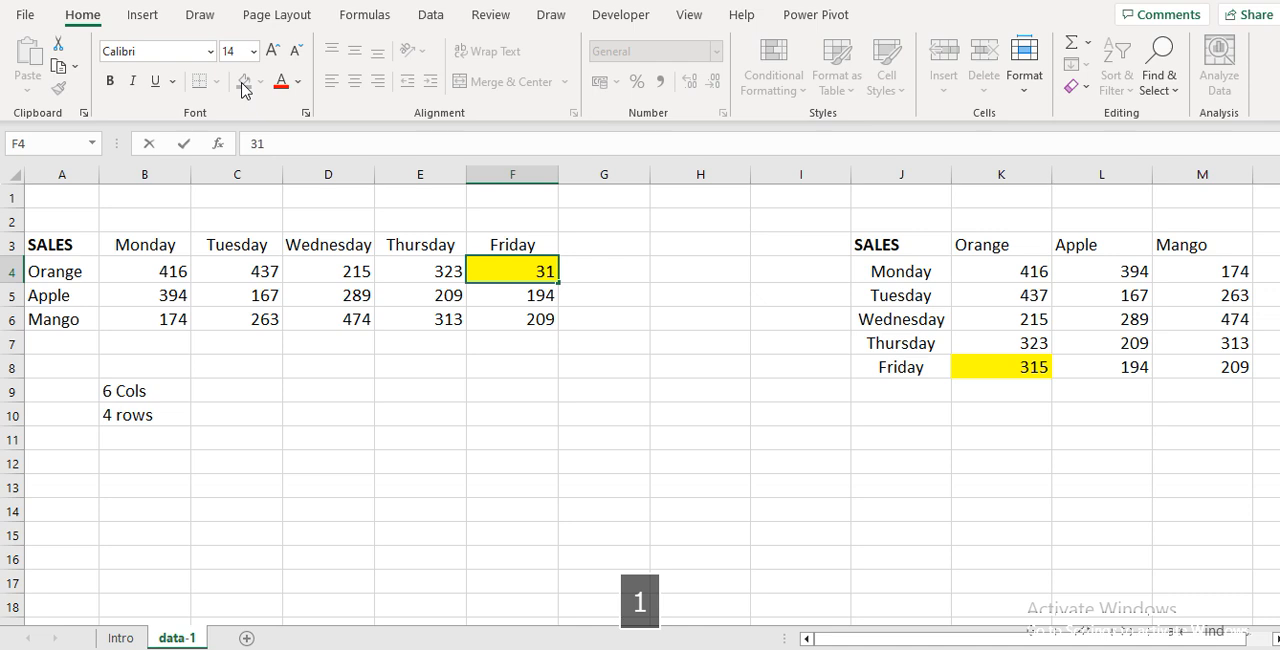
{"action": "key", "text": "Right"}
{"action": "key", "text": "Right"}
{"action": "key", "text": "Right"}
{"action": "key", "text": "Right"}
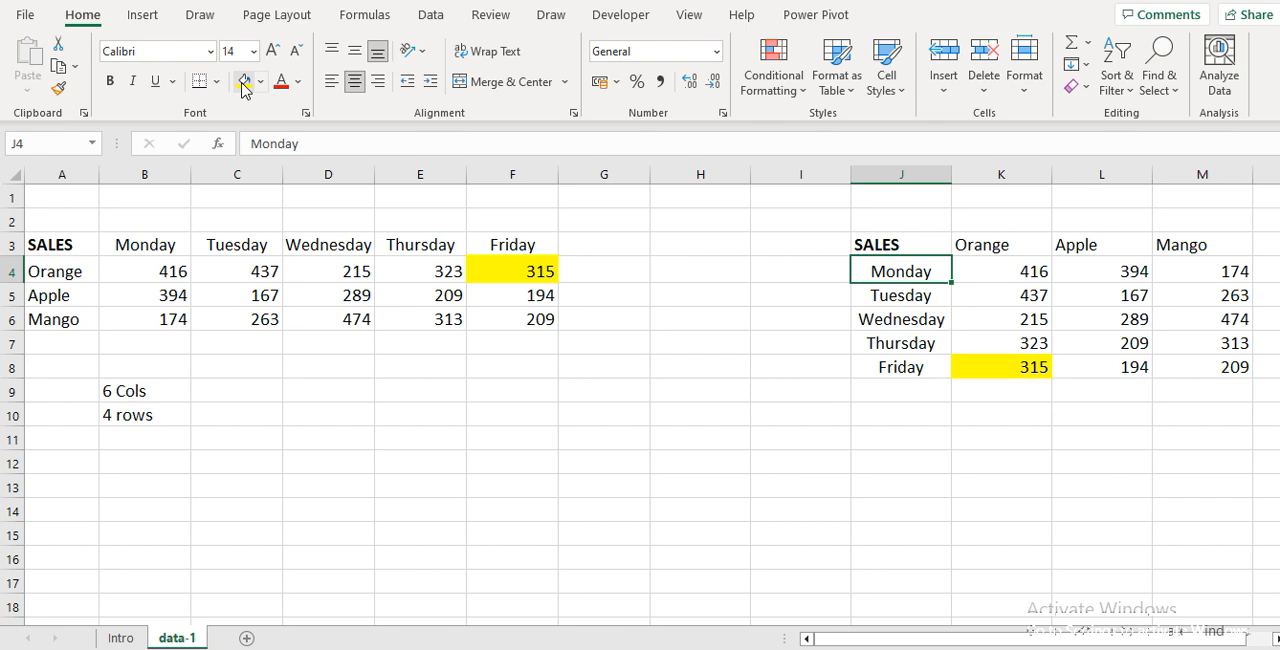
Clear the pasted transposed table from J2:M9, including the yellow fill in K8
{"action": "key", "text": "Up"}
{"action": "key", "text": "Up"}
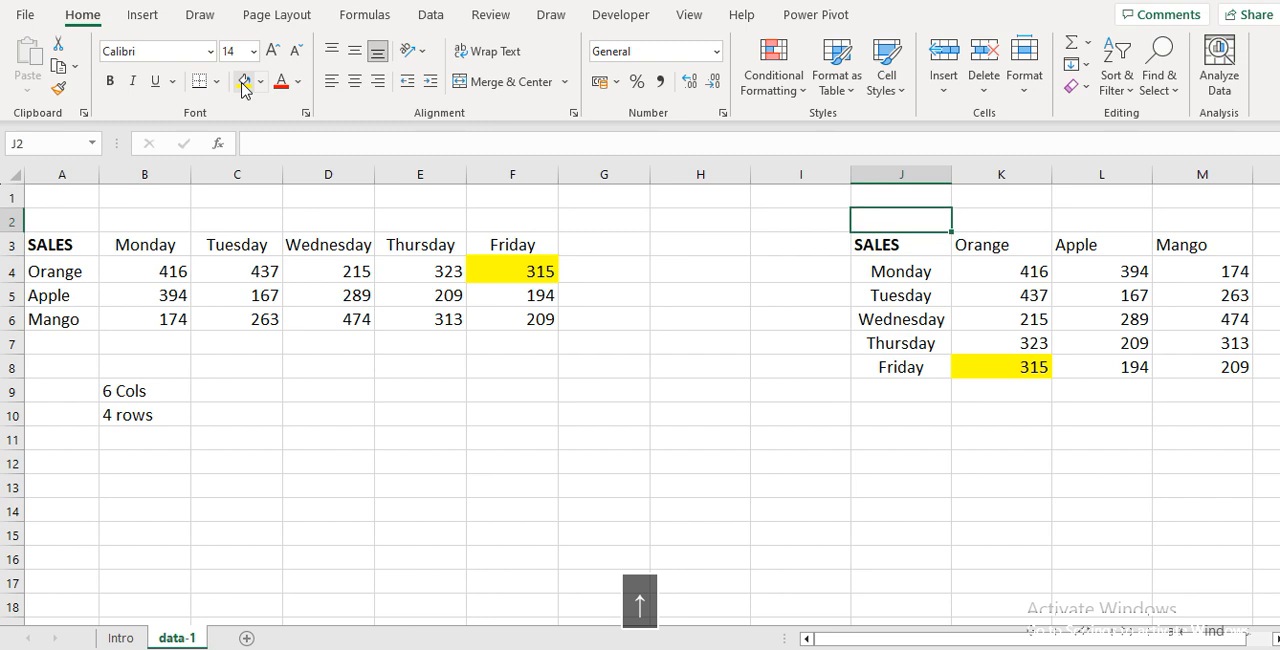
{"action": "key", "text": "shift+Down"}
{"action": "key", "text": "shift+Down"}
{"action": "key", "text": "shift+Down"}
{"action": "key", "text": "shift+Down"}
{"action": "key", "text": "shift+Down"}
{"action": "key", "text": "shift+Down"}
{"action": "key", "text": "shift+Down"}
{"action": "key", "text": "shift+Right"}
{"action": "key", "text": "shift+Right"}
{"action": "key", "text": "shift+Right"}
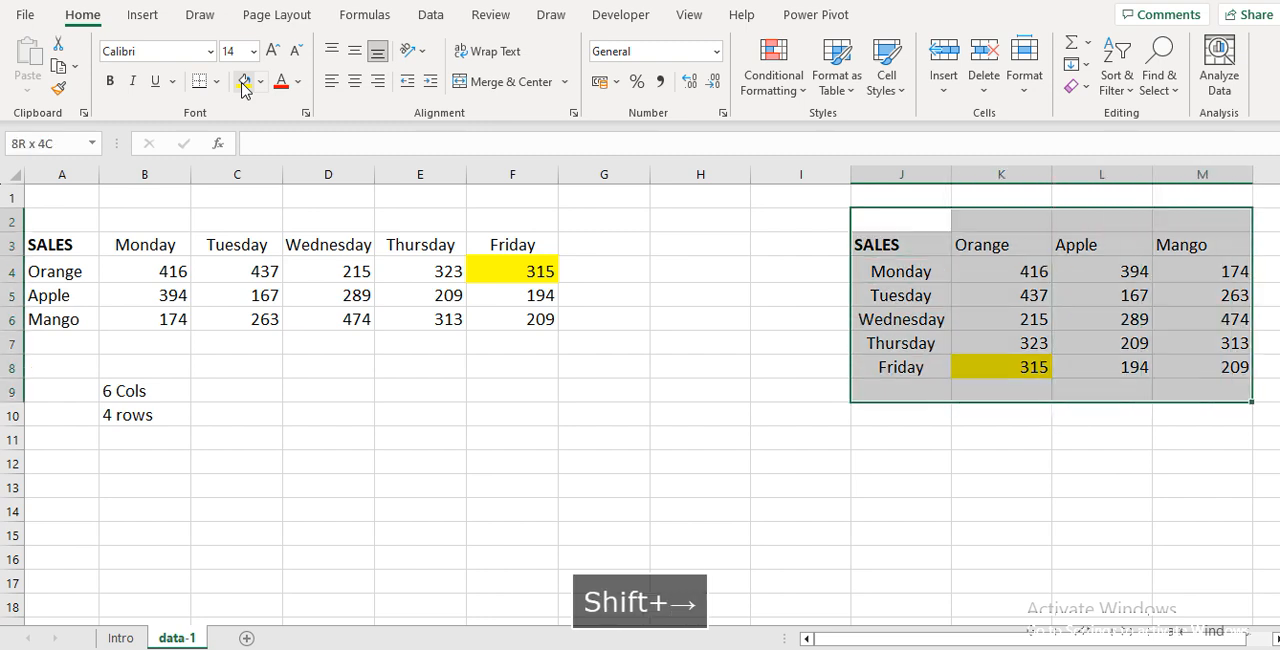
{"action": "key", "text": "Delete"}
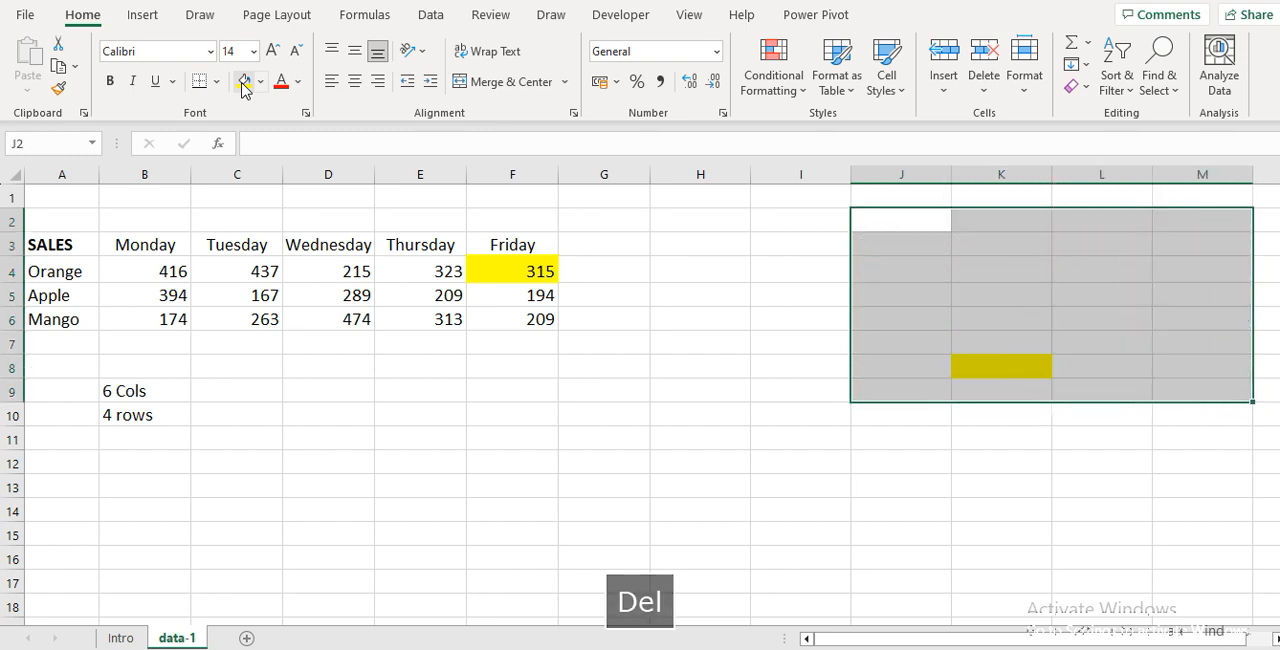
{"action": "key", "text": "ctrl+d"}
Review the rows and columns of the source sales table in A3:F6
{"action": "key", "text": "Left"}
{"action": "key", "text": "Left"}
{"action": "key", "text": "Left"}
{"action": "key", "text": "Left"}
{"action": "key", "text": "Down"}
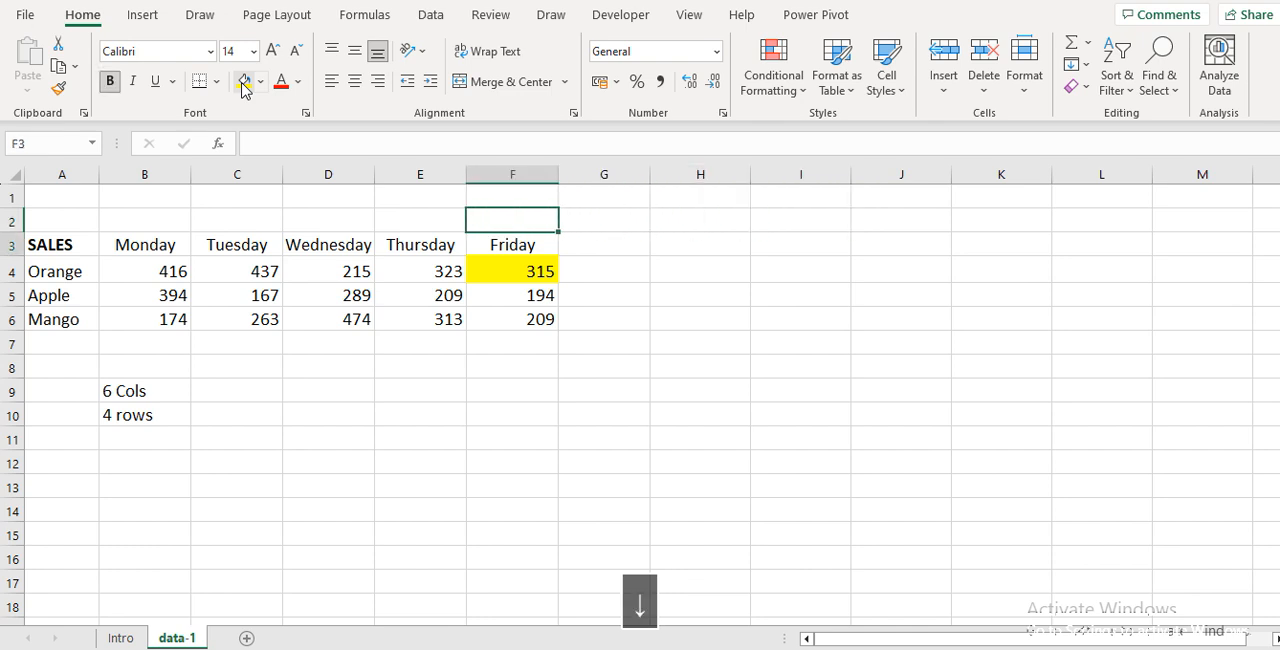
{"action": "key", "text": "Left"}
{"action": "key", "text": "Left"}
{"action": "key", "text": "Left"}
{"action": "key", "text": "Left"}
{"action": "key", "text": "Left"}
{"action": "key", "text": "Down"}
{"action": "key", "text": "Down"}
{"action": "key", "text": "Down"}
{"action": "key", "text": "Down"}
{"action": "key", "text": "Down"}
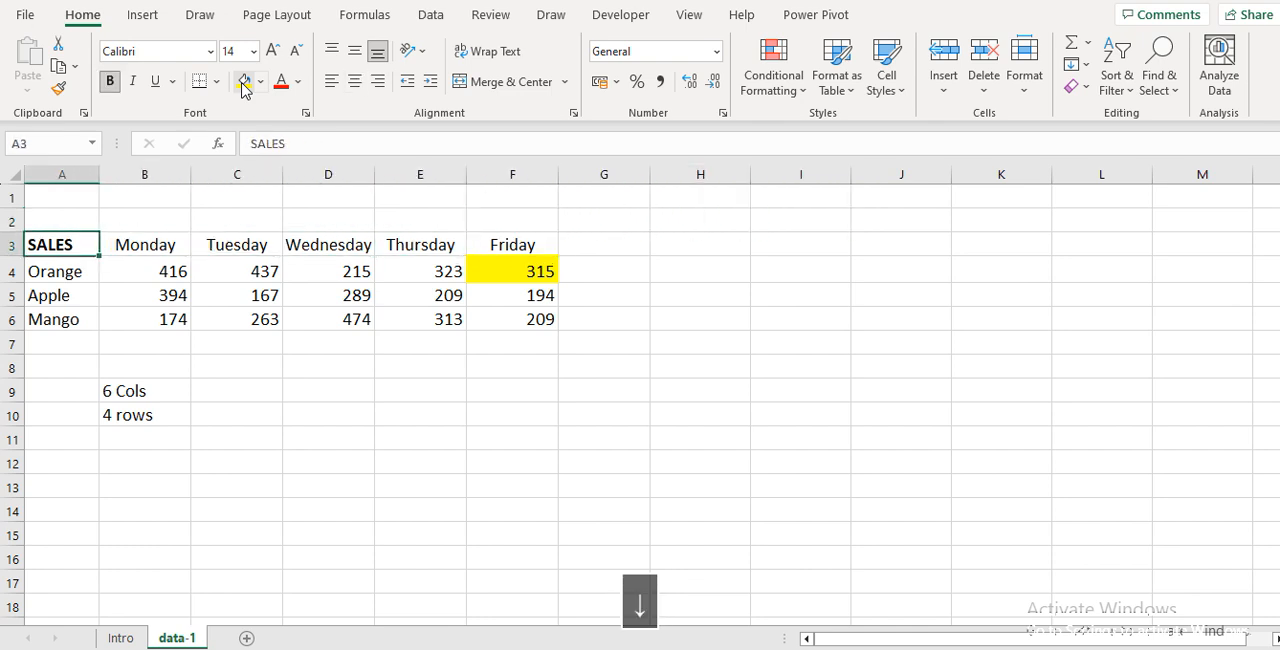
{"action": "key", "text": "Right"}
{"action": "key", "text": "Right"}
{"action": "key", "text": "Up"}
{"action": "key", "text": "Up"}
{"action": "key", "text": "Up"}
{"action": "key", "text": "Up"}
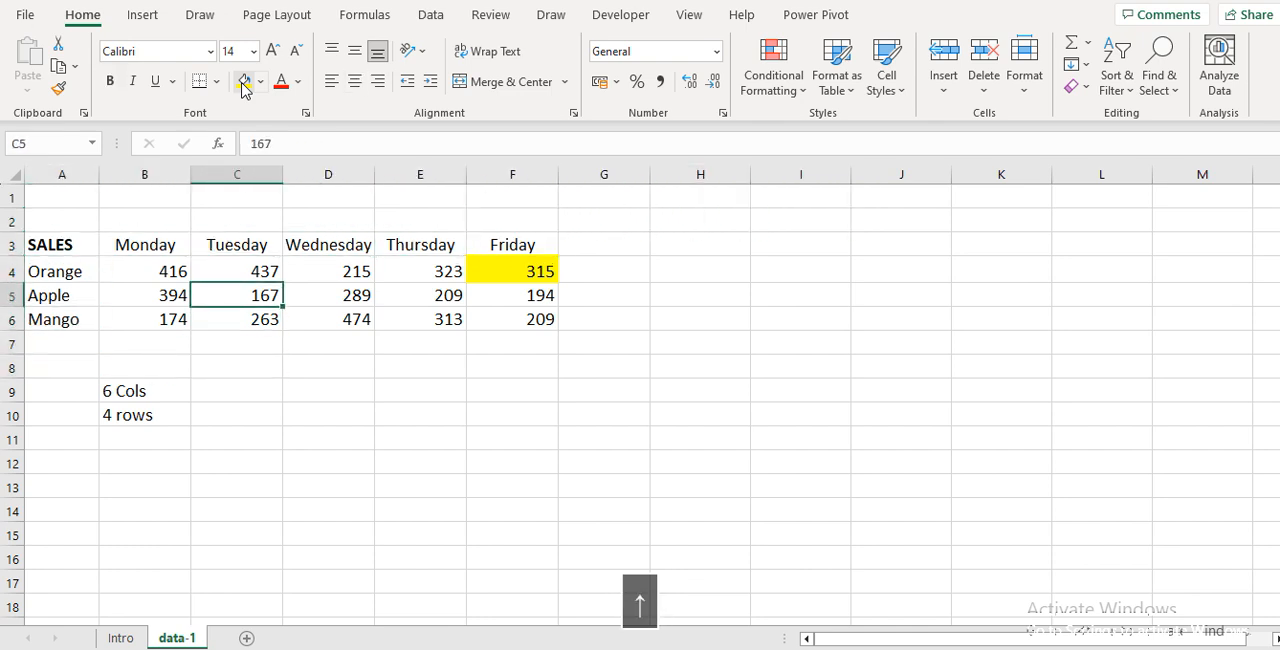
Enter =TRANSPOSE(A3:F6) as an array formula across the blank six-row, four-column range J3:M8
{"action": "key", "text": "Right"}
{"action": "key", "text": "Right"}
{"action": "key", "text": "Right"}
{"action": "key", "text": "Right"}
{"action": "key", "text": "Right"}
{"action": "key", "text": "Right"}
{"action": "key", "text": "Up"}
{"action": "key", "text": "Right"}
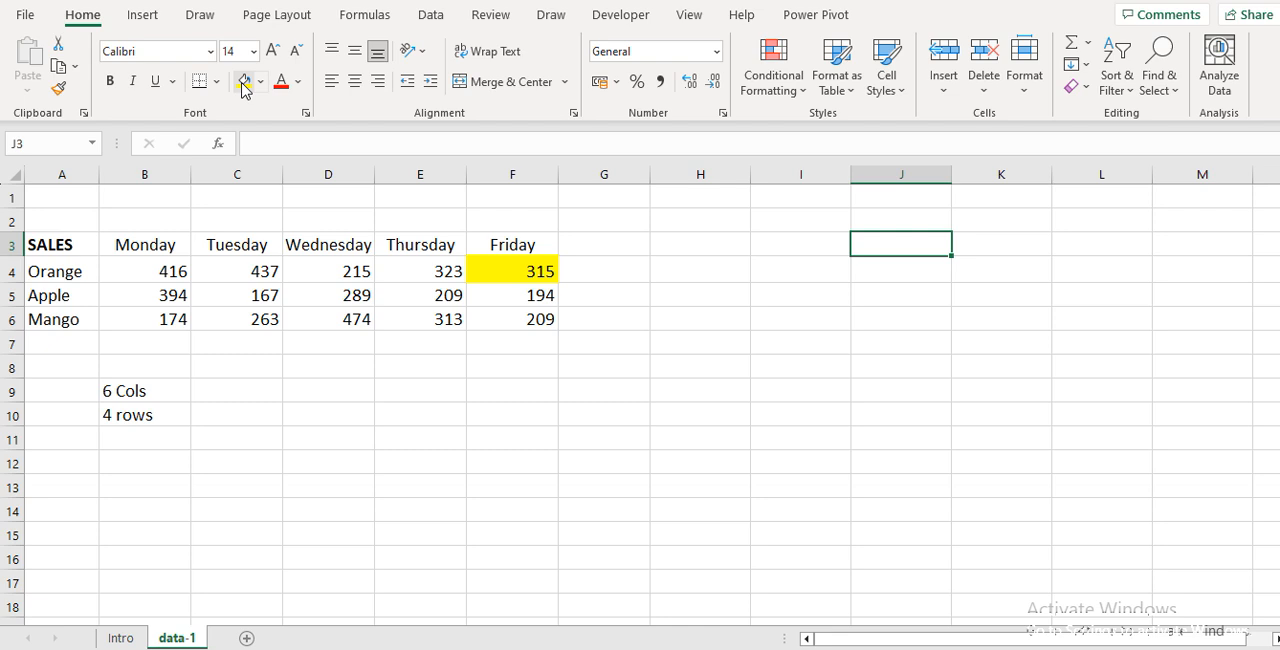
{"action": "key", "text": "shift+Down"}
{"action": "key", "text": "shift+Down"}
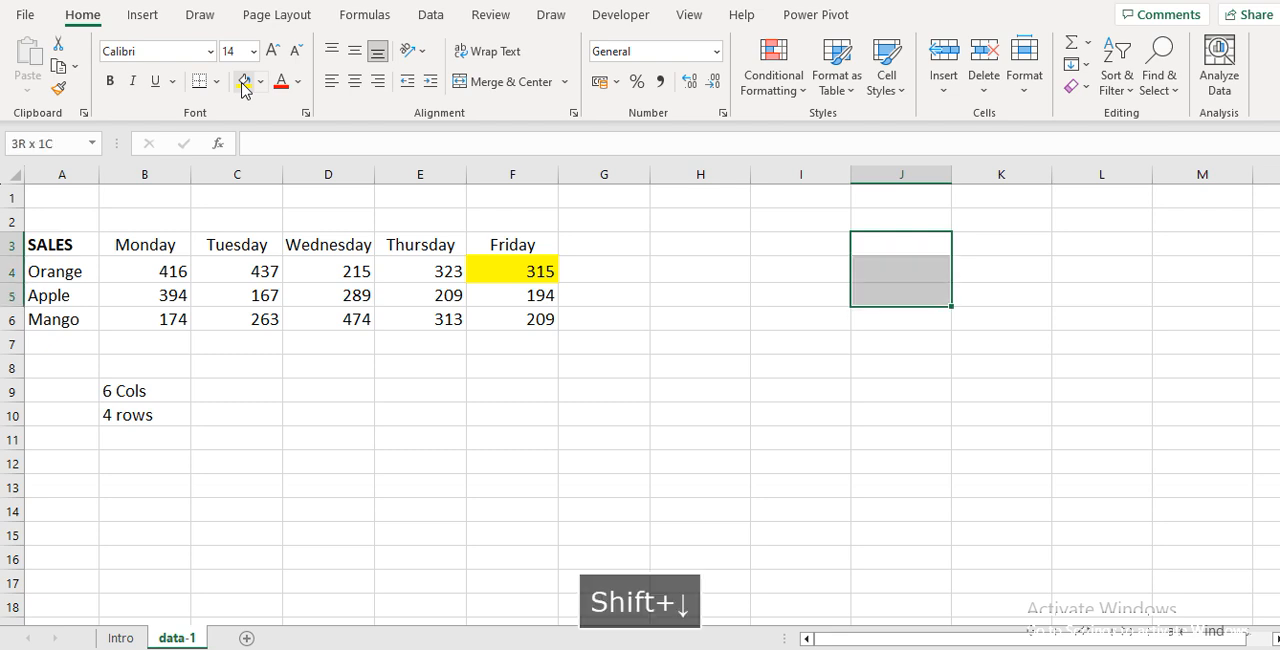
{"action": "key", "text": "shift+Down"}
{"action": "key", "text": "shift+Down"}
{"action": "key", "text": "shift+Down"}
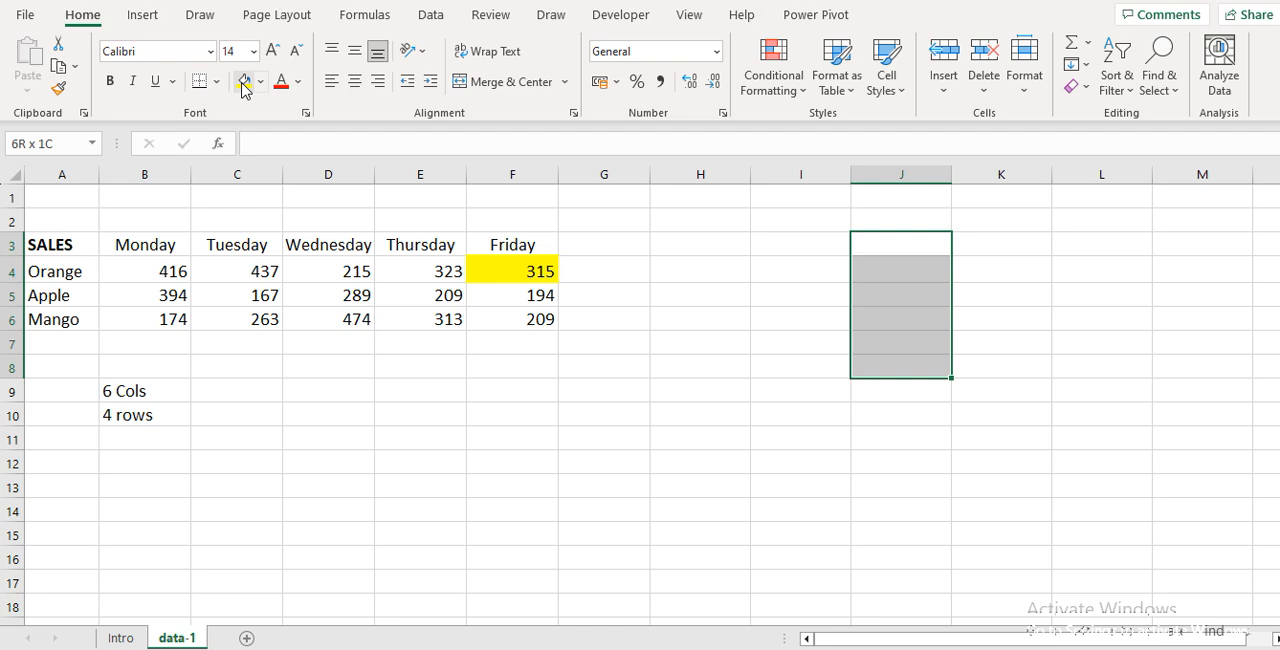
{"action": "key", "text": "shift+Right"}
{"action": "key", "text": "shift+Right"}
{"action": "key", "text": "shift+Right"}
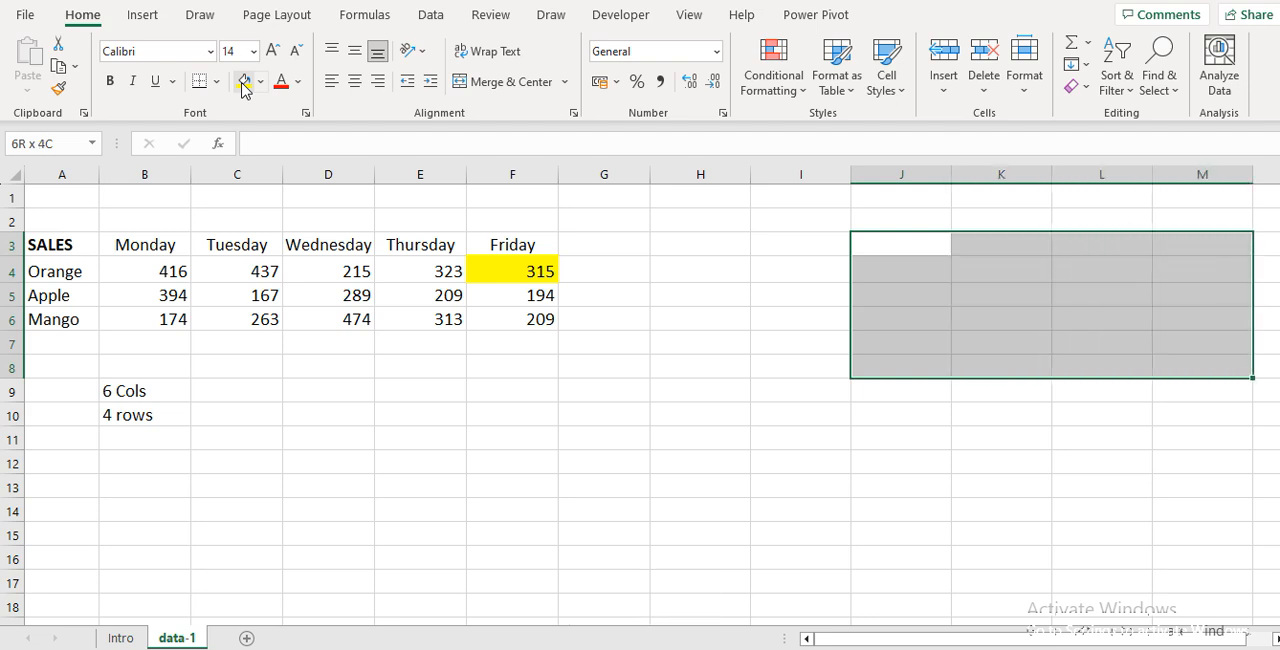
{"action": "type", "text": "=TRANS"}
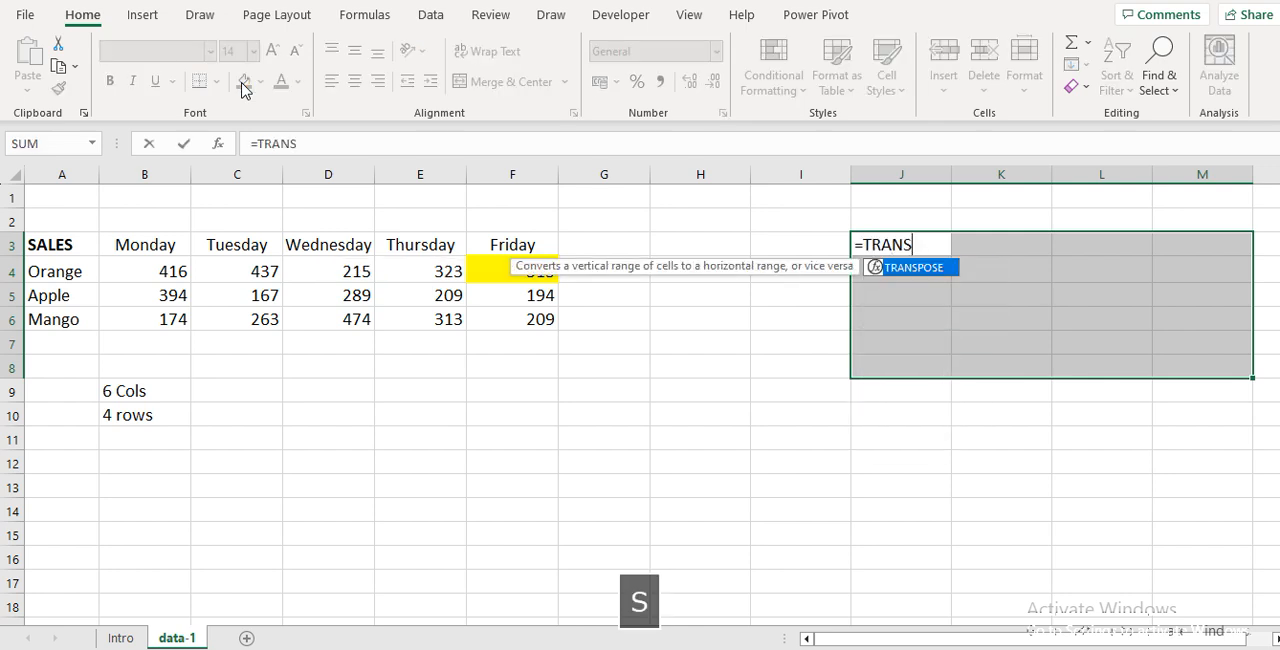
{"action": "key", "text": "Tab"}
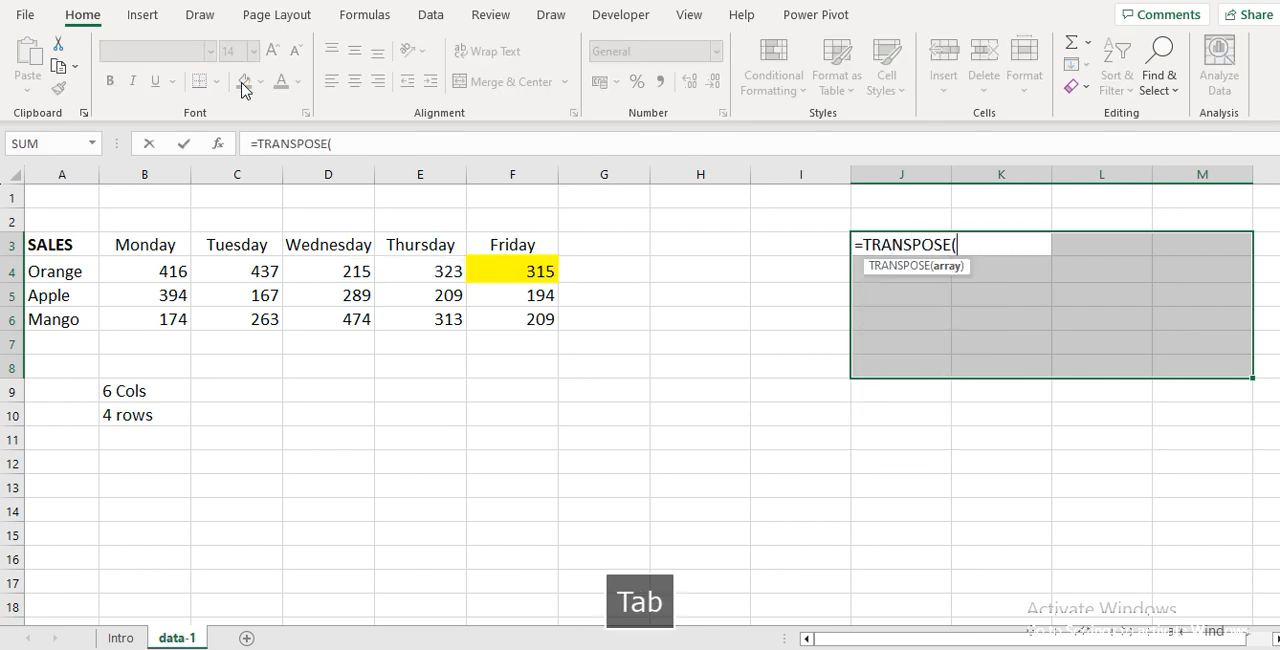
{"action": "key", "text": "Left"}
{"action": "key", "text": "Left"}
{"action": "key", "text": "Left"}
{"action": "key", "text": "Left"}
{"action": "key", "text": "Left"}
{"action": "key", "text": "Left"}
{"action": "key", "text": "Left"}
{"action": "key", "text": "Left"}
{"action": "key", "text": "Left"}
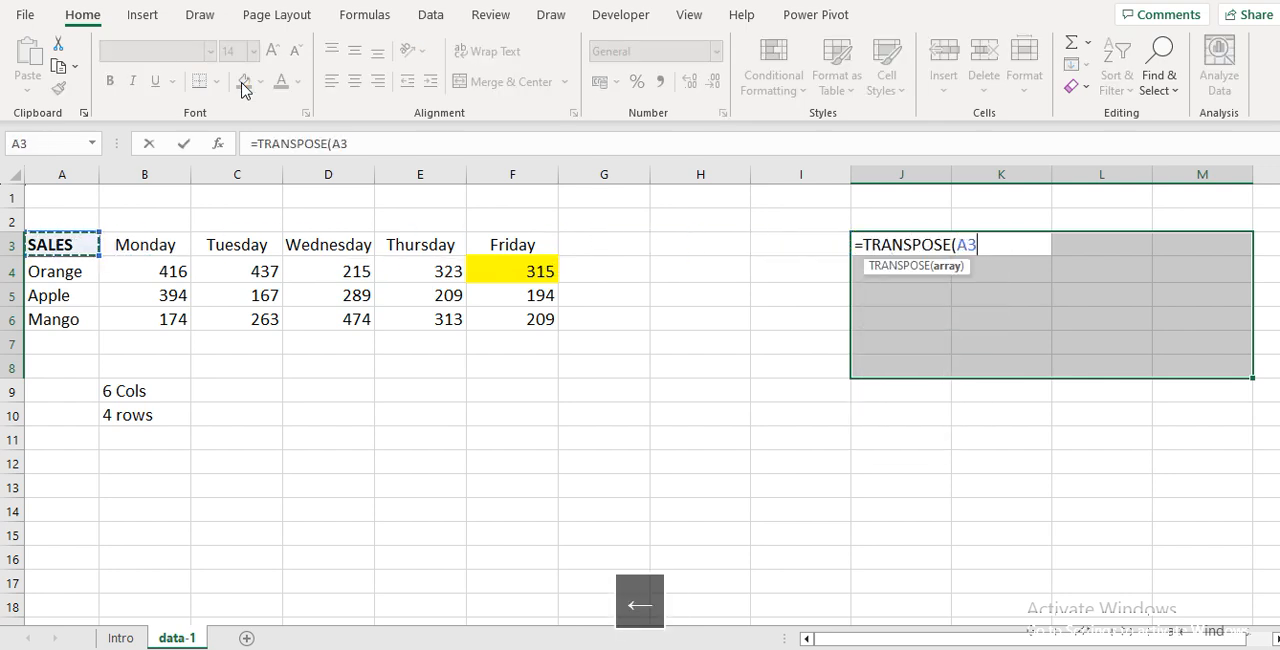
{"action": "key", "text": "ctrl+shift+Down"}
{"action": "key", "text": "ctrl+shift+Right"}
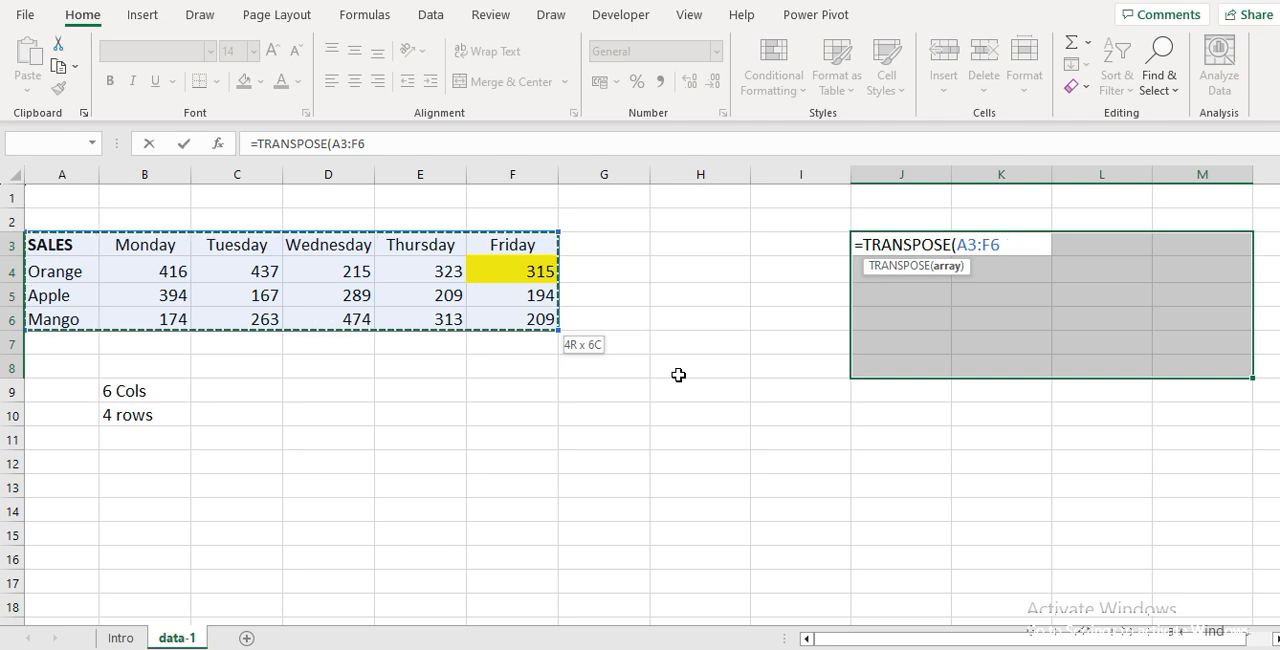
{"action": "key", "text": "ctrl+shift+Return"}
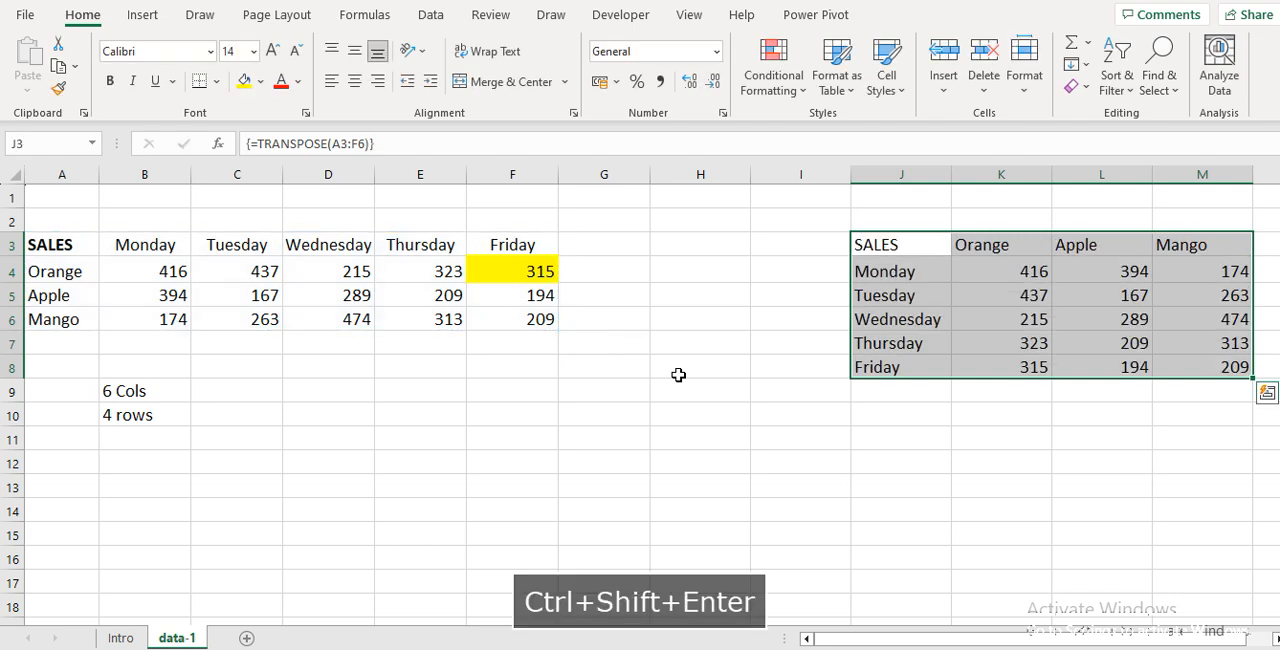
Fill the Orange Friday value in K8 of the transposed table yellow
{"action": "key", "text": "Down"}
{"action": "key", "text": "Down"}
{"action": "key", "text": "Down"}
{"action": "key", "text": "Down"}
{"action": "key", "text": "Down"}
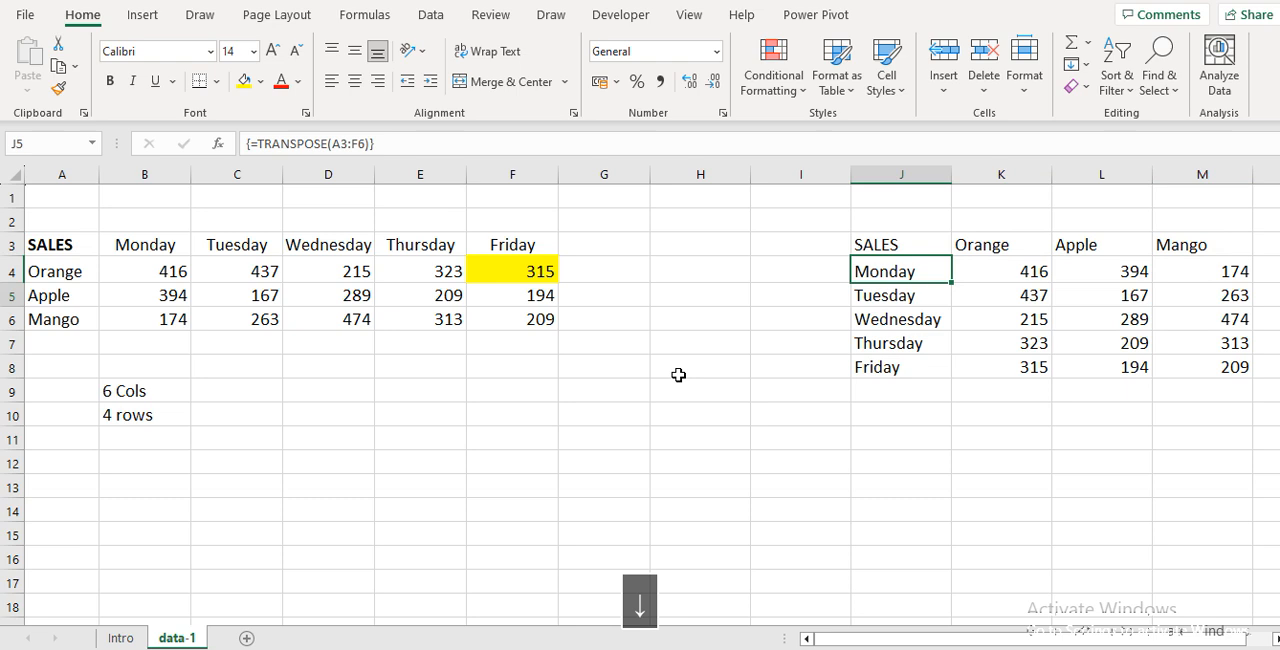
{"action": "key", "text": "Right"}
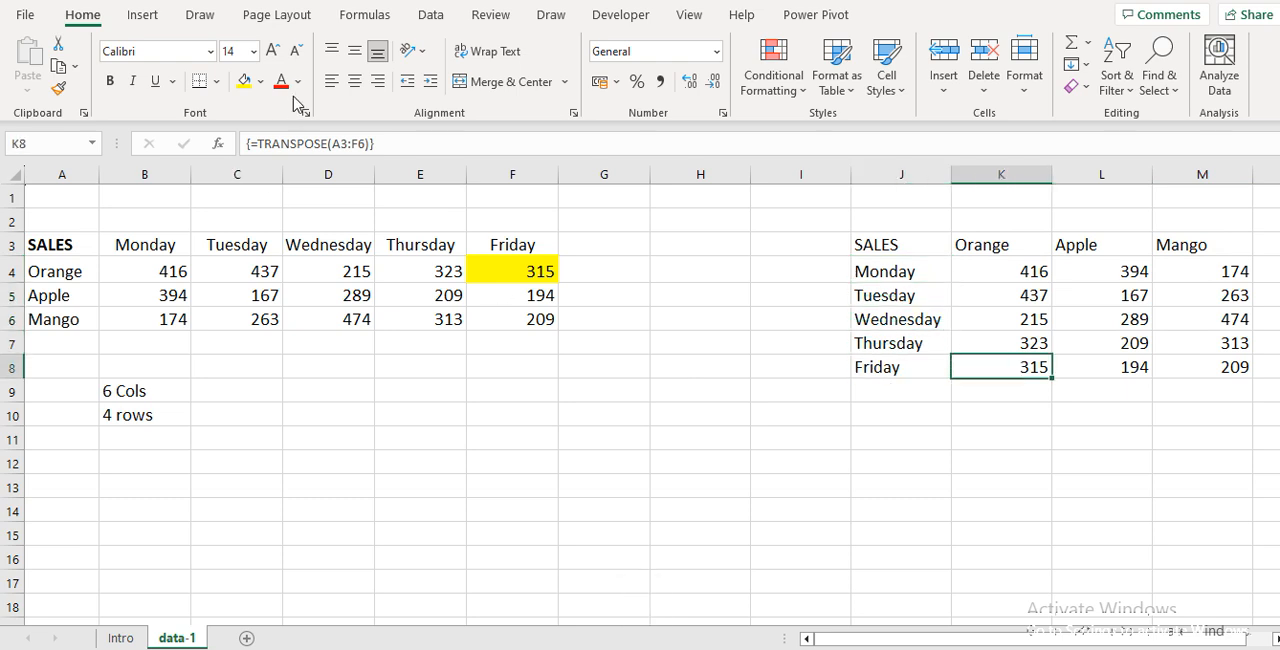
{"action": "left_click", "coordinate": [243, 80]}
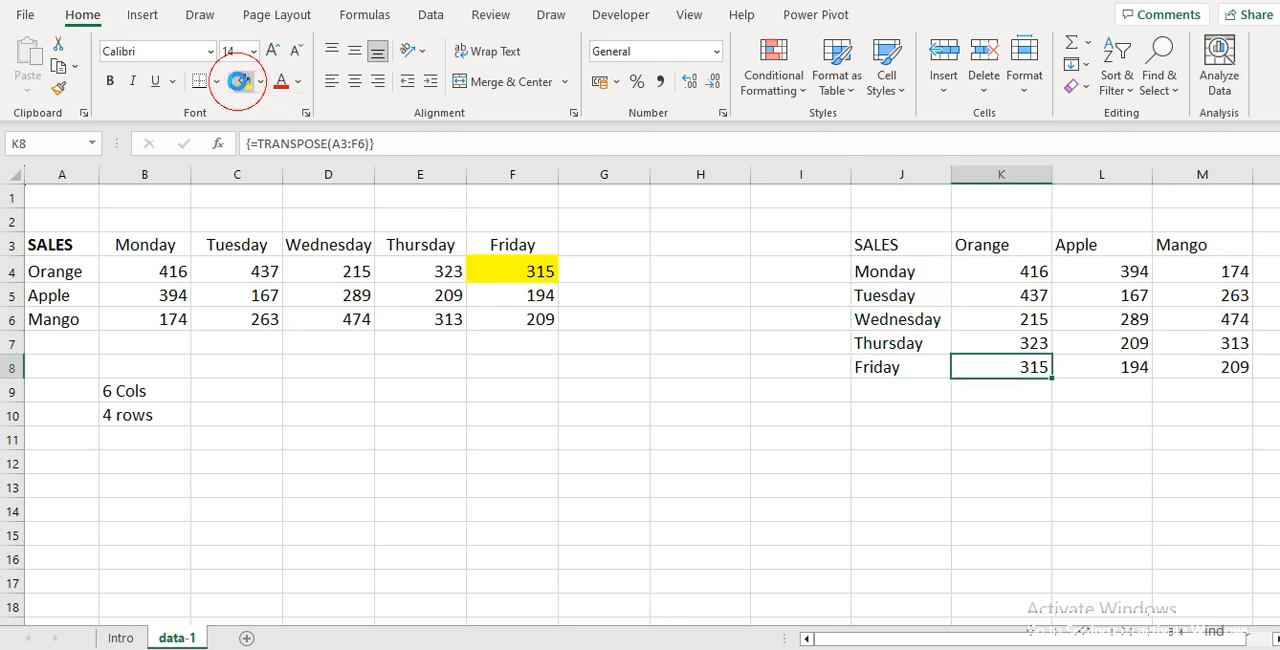
{"action": "left_click", "coordinate": [1038, 316]}
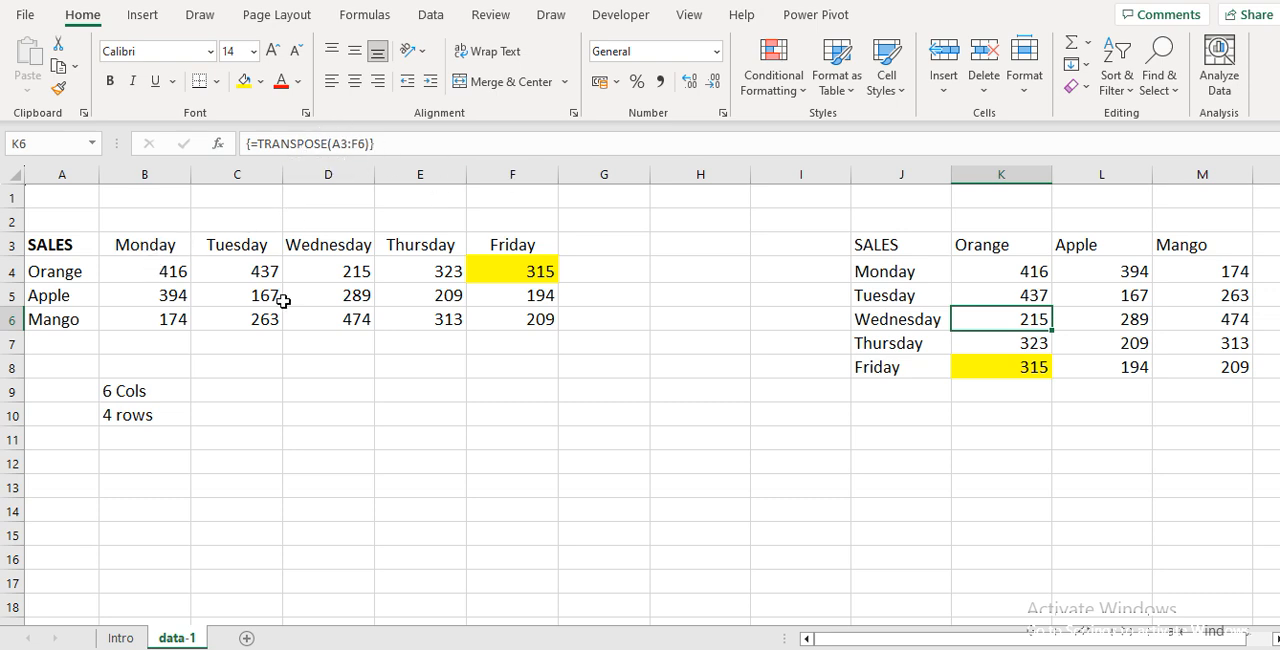
Change the Orange Friday value in F4 to 500 and check whether K8 follows it
{"action": "left_click", "coordinate": [541, 276]}
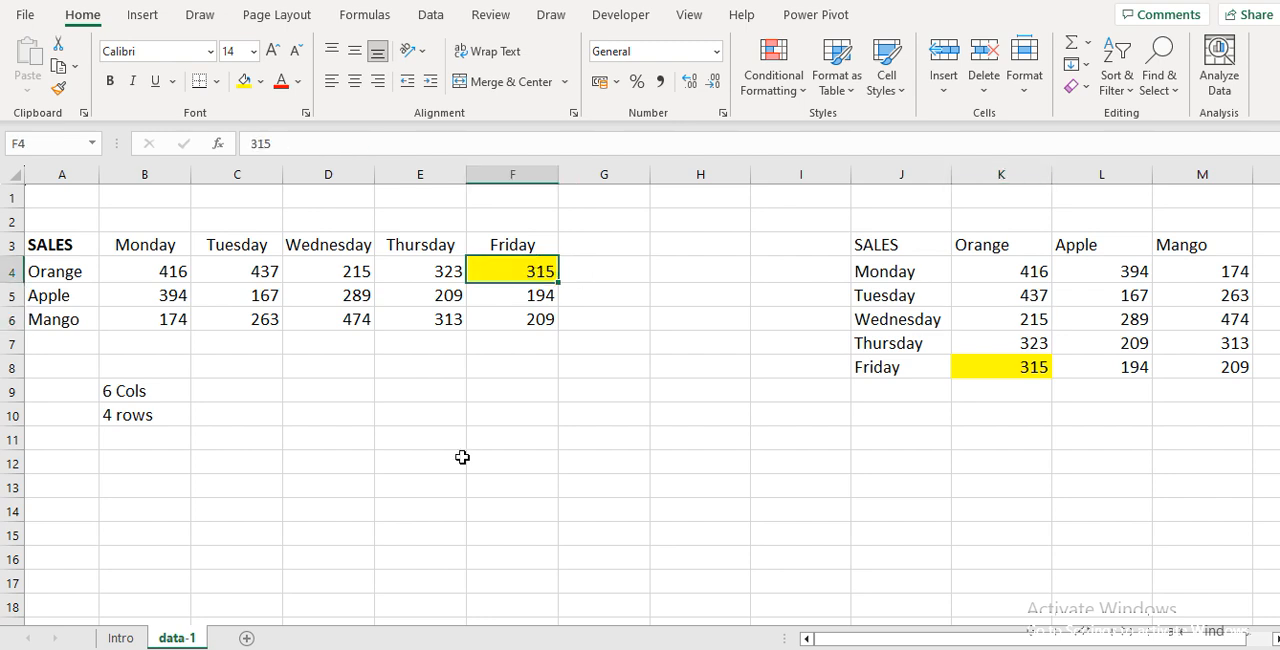
{"action": "type", "text": "500"}
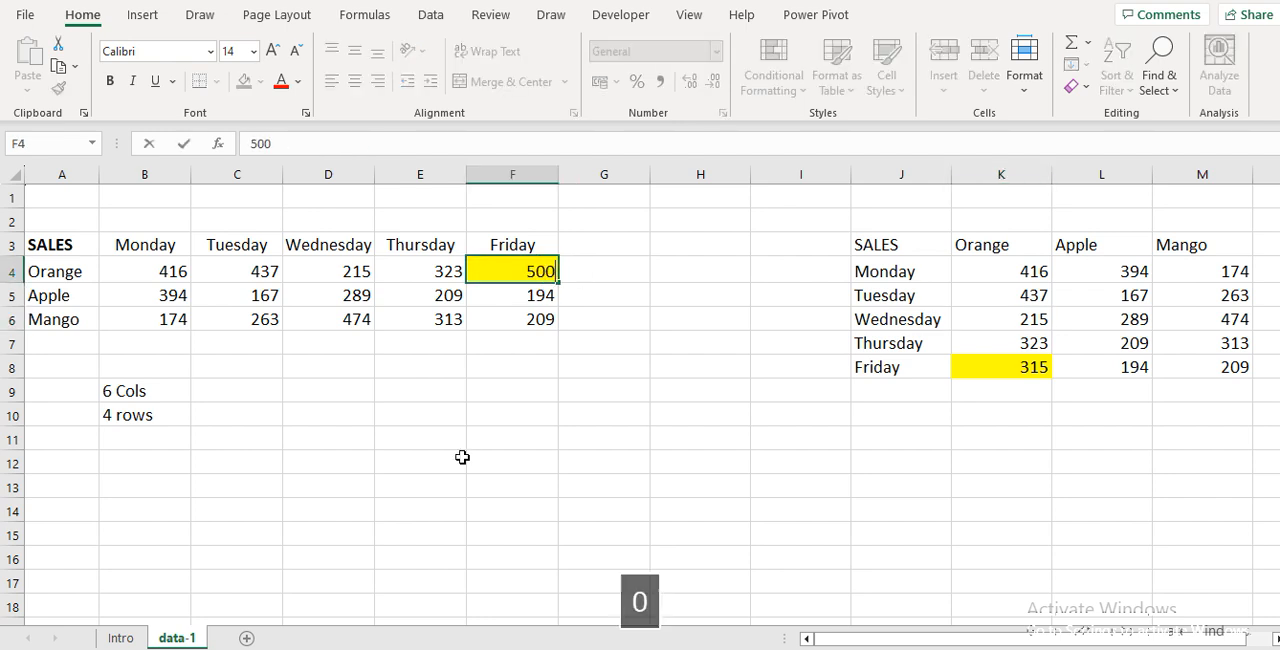
{"action": "key", "text": "Return"}
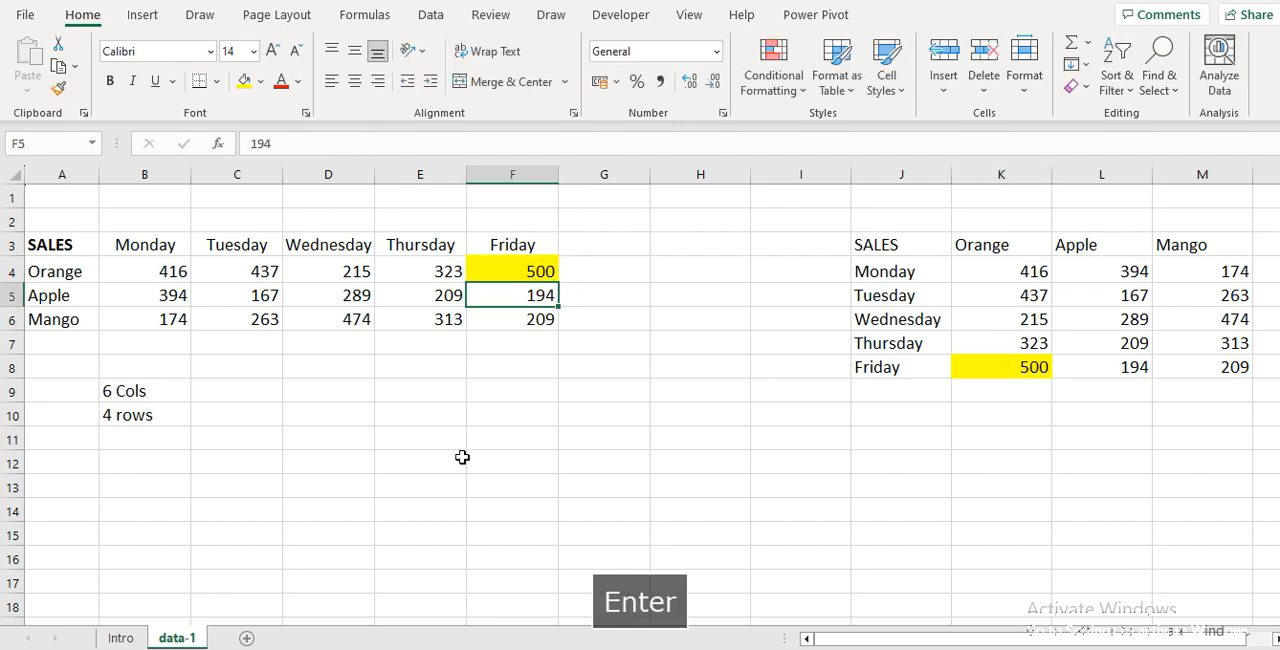
{"action": "left_click", "coordinate": [1010, 367]}
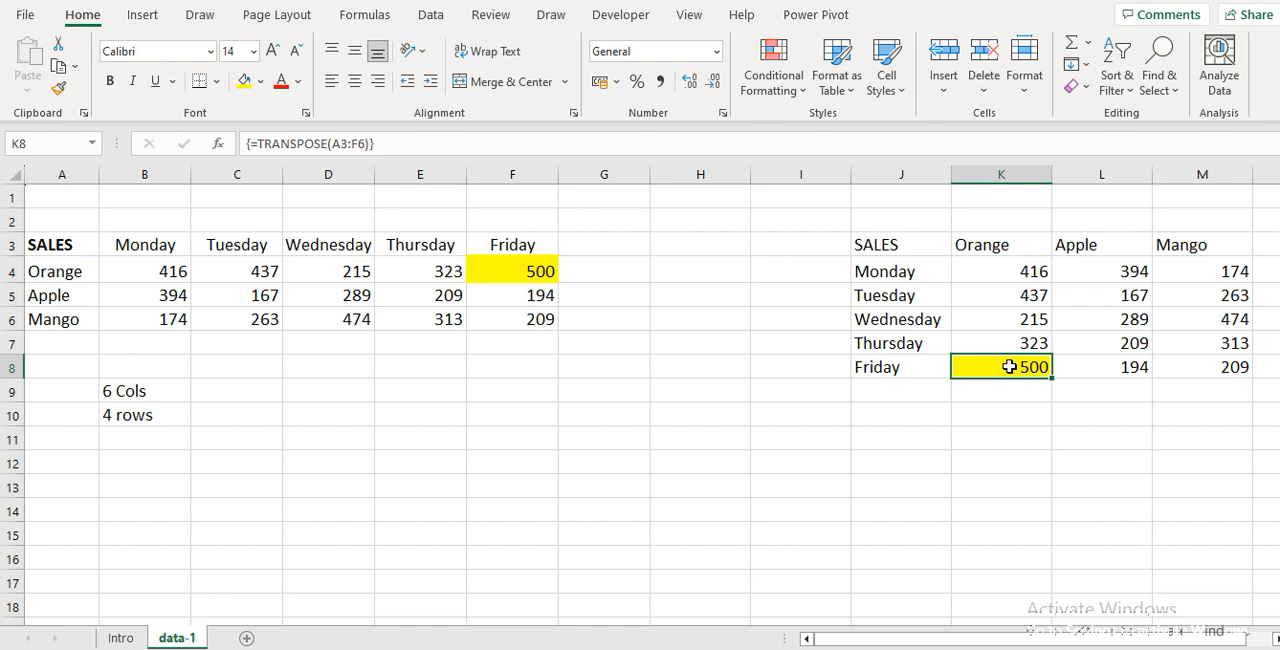
Set the Orange Friday sales value in source cell F4 to 415
{"action": "key", "text": "Up"}
{"action": "key", "text": "Up"}
{"action": "key", "text": "Left"}
{"action": "key", "text": "Left"}
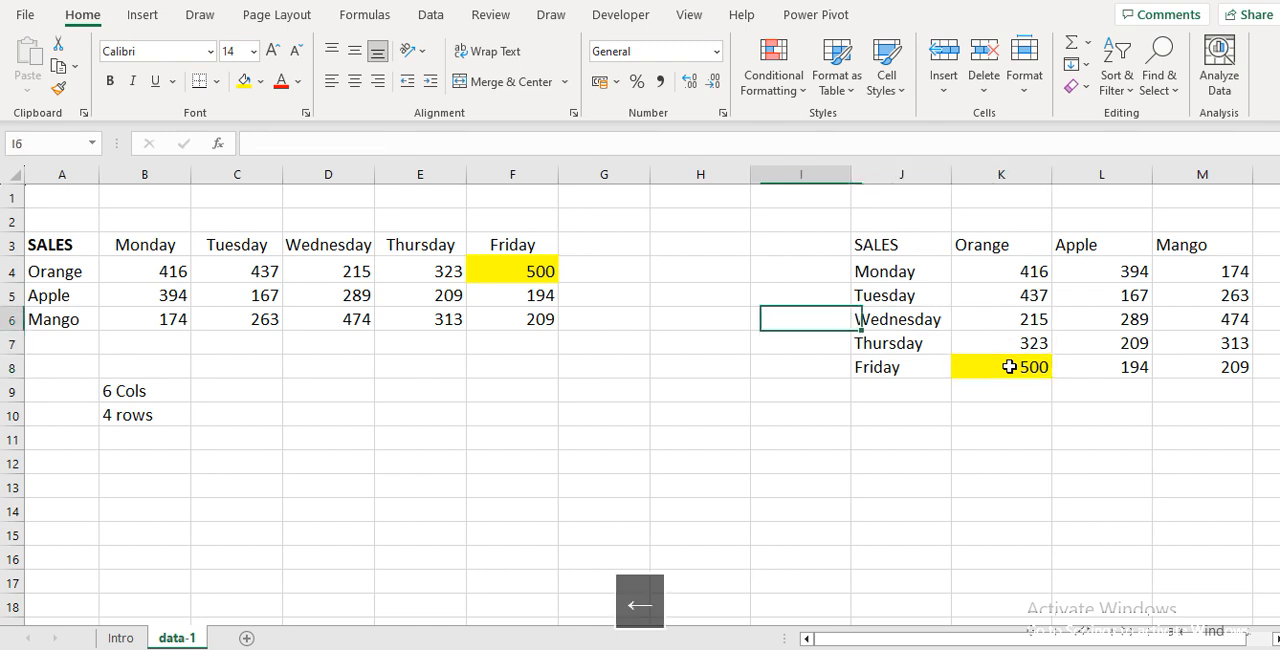
{"action": "key", "text": "Left"}
{"action": "key", "text": "Up"}
{"action": "key", "text": "Up"}
{"action": "key", "text": "Left"}
{"action": "key", "text": "Left"}
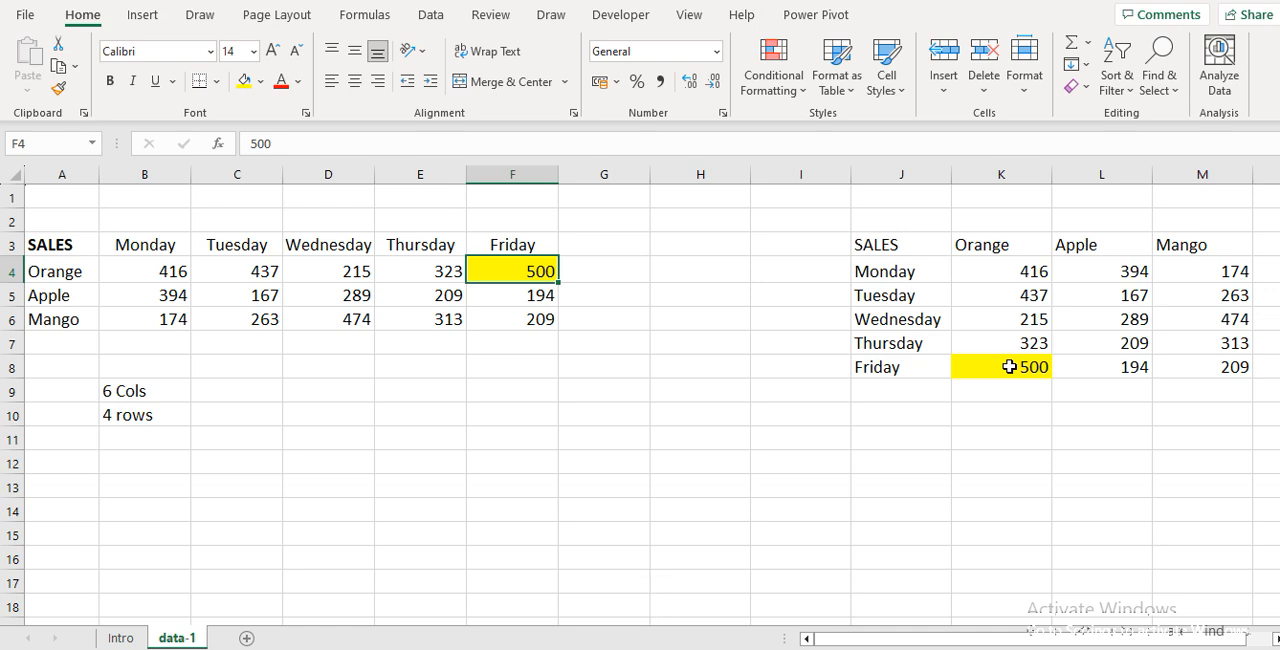
{"action": "type", "text": "41"}
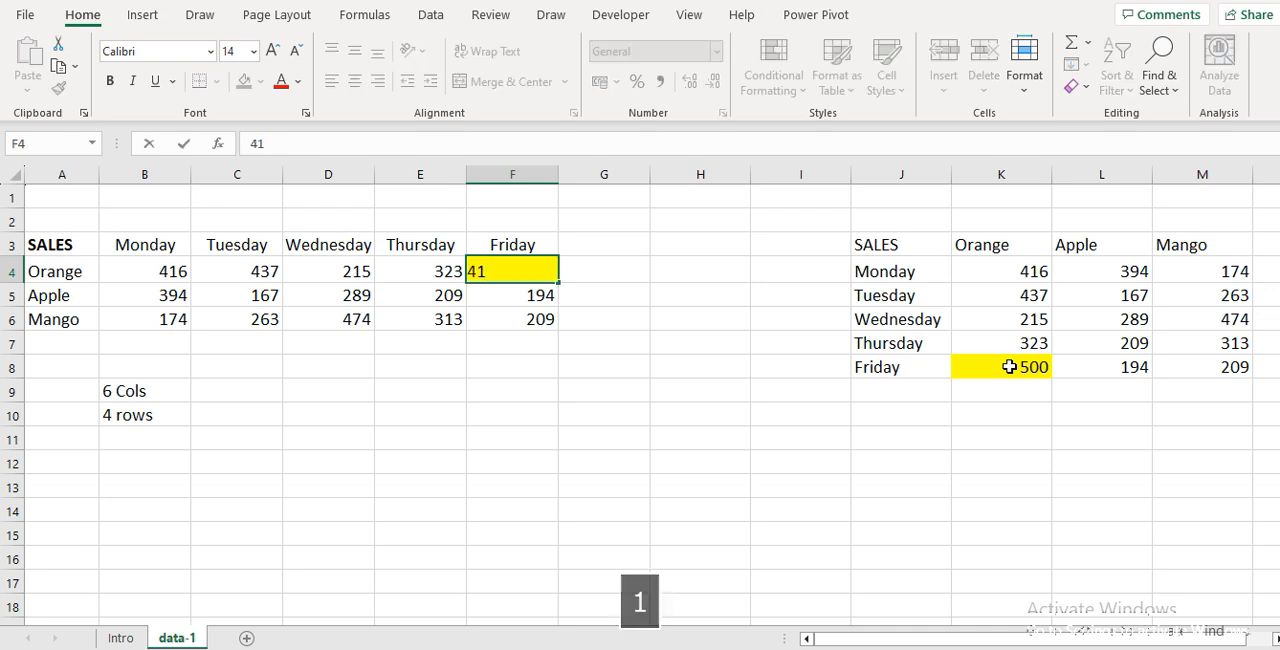
{"action": "type", "text": "5"}
{"action": "key", "text": "Right"}
{"action": "key", "text": "Right"}
{"action": "key", "text": "Right"}
{"action": "key", "text": "Right"}
Clear the TRANSPOSE array results from J3:M8, along with the yellow fill in K8
{"action": "key", "text": "Up"}
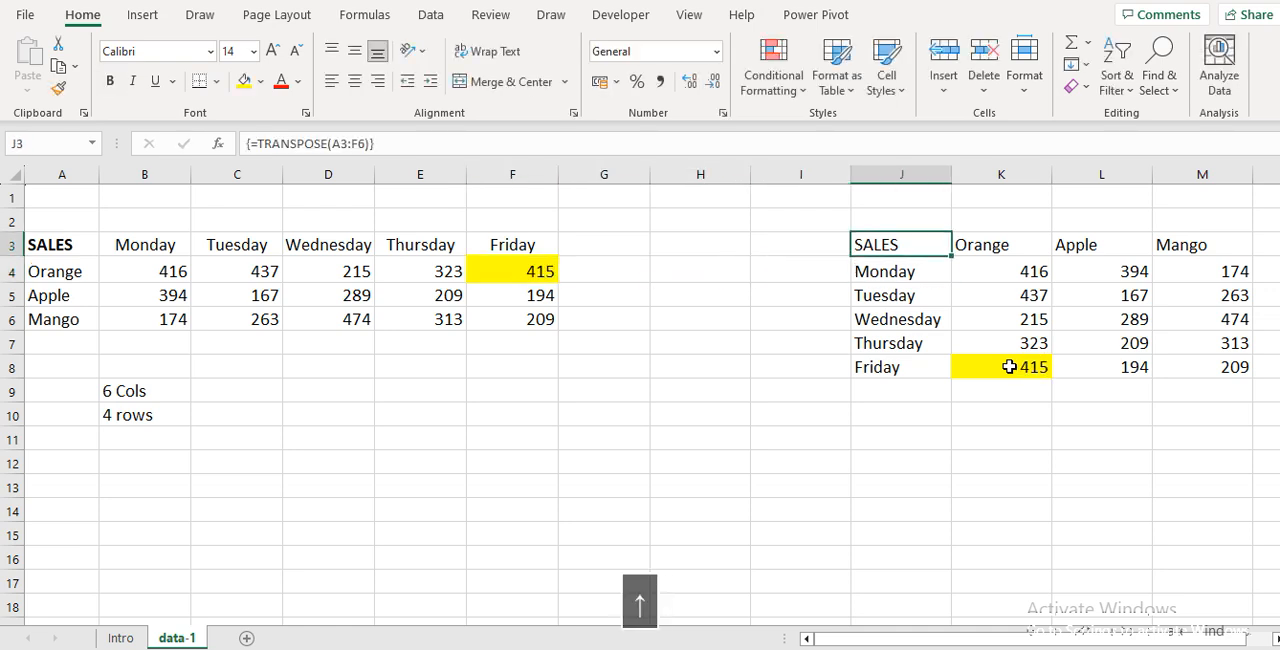
{"action": "key", "text": "ctrl+shift+Down"}
{"action": "key", "text": "ctrl+shift+Right"}
{"action": "key", "text": "Delete"}
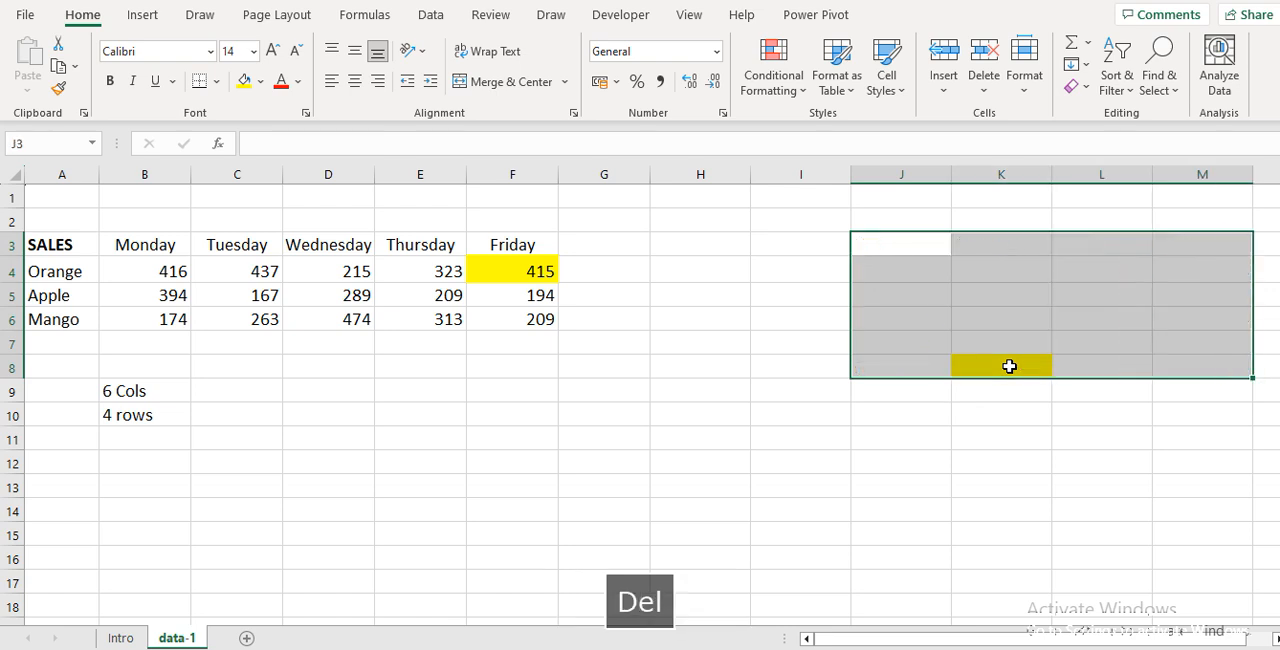
{"action": "key", "text": "ctrl+d"}
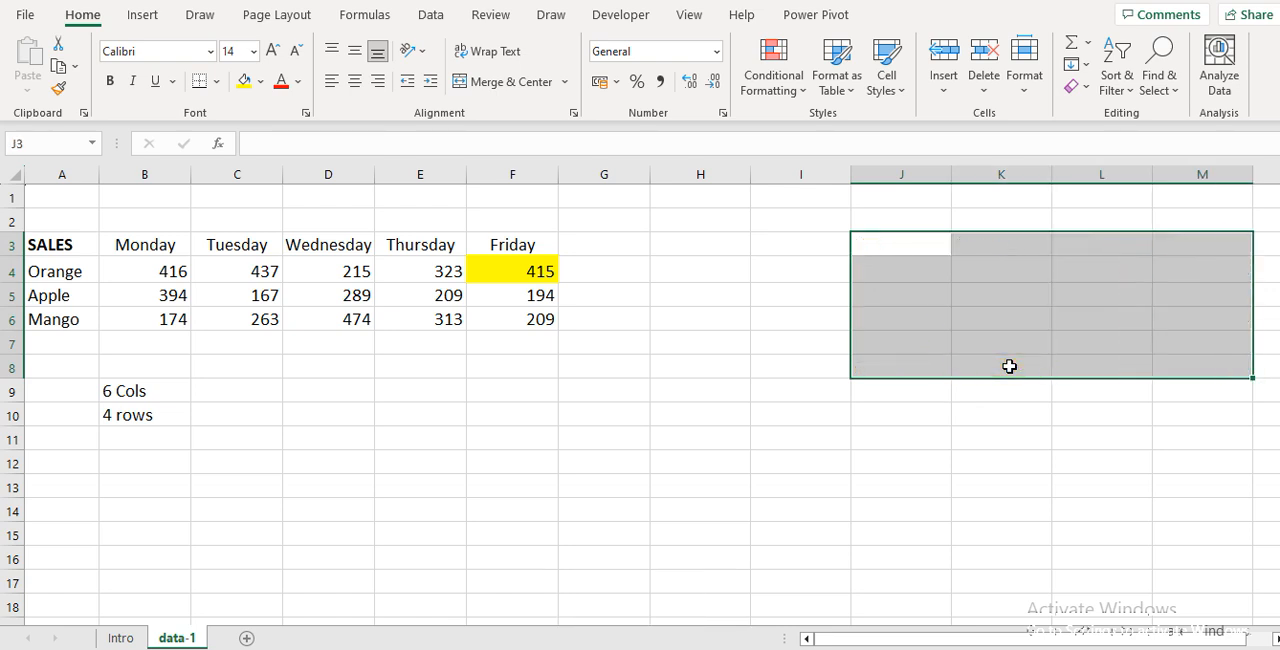
Name the whole sales table A3:F6 SALES
{"action": "key", "text": "Left"}
{"action": "key", "text": "Left"}
{"action": "key", "text": "Left"}
{"action": "key", "text": "Left"}
{"action": "key", "text": "Left"}
{"action": "key", "text": "Left"}
{"action": "key", "text": "Left"}
{"action": "key", "text": "Left"}
{"action": "key", "text": "Left"}
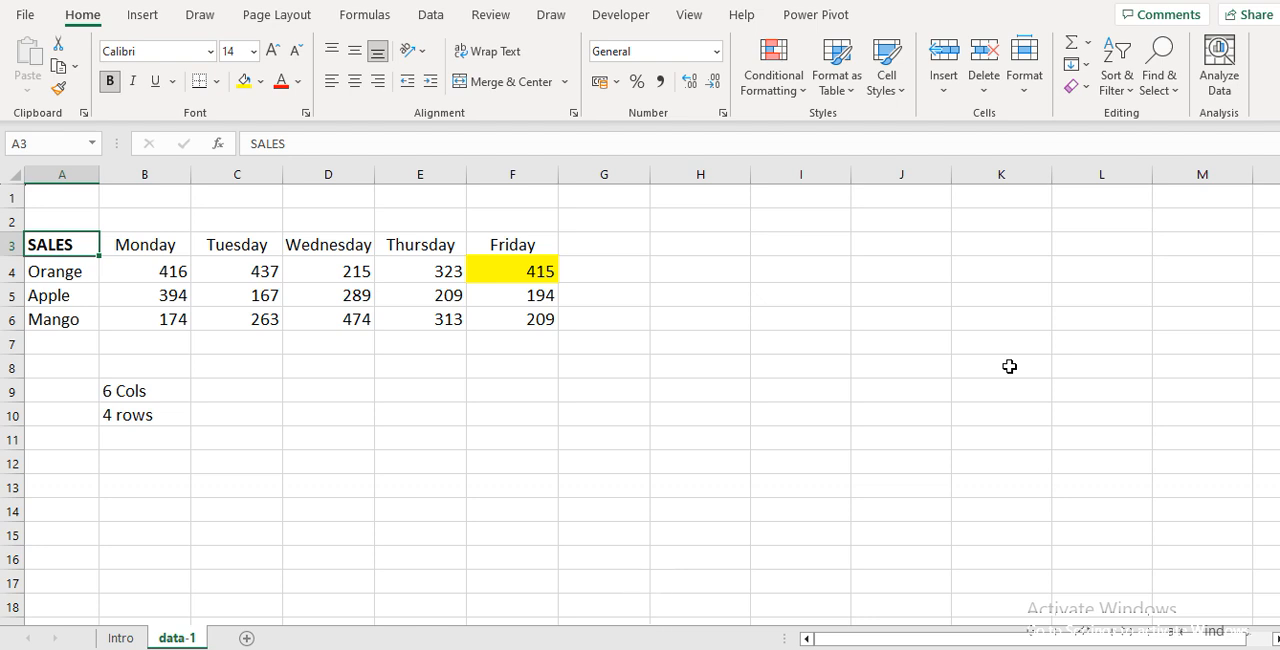
{"action": "key", "text": "ctrl+a"}
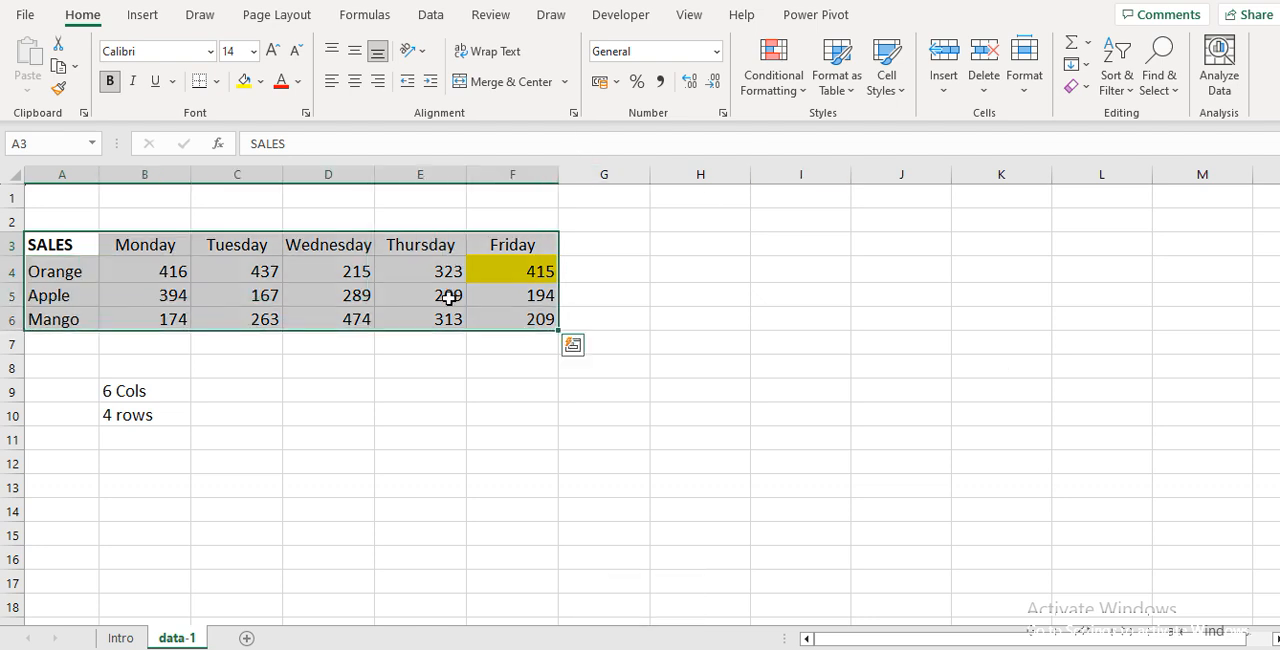
{"action": "left_click", "coordinate": [43, 143]}
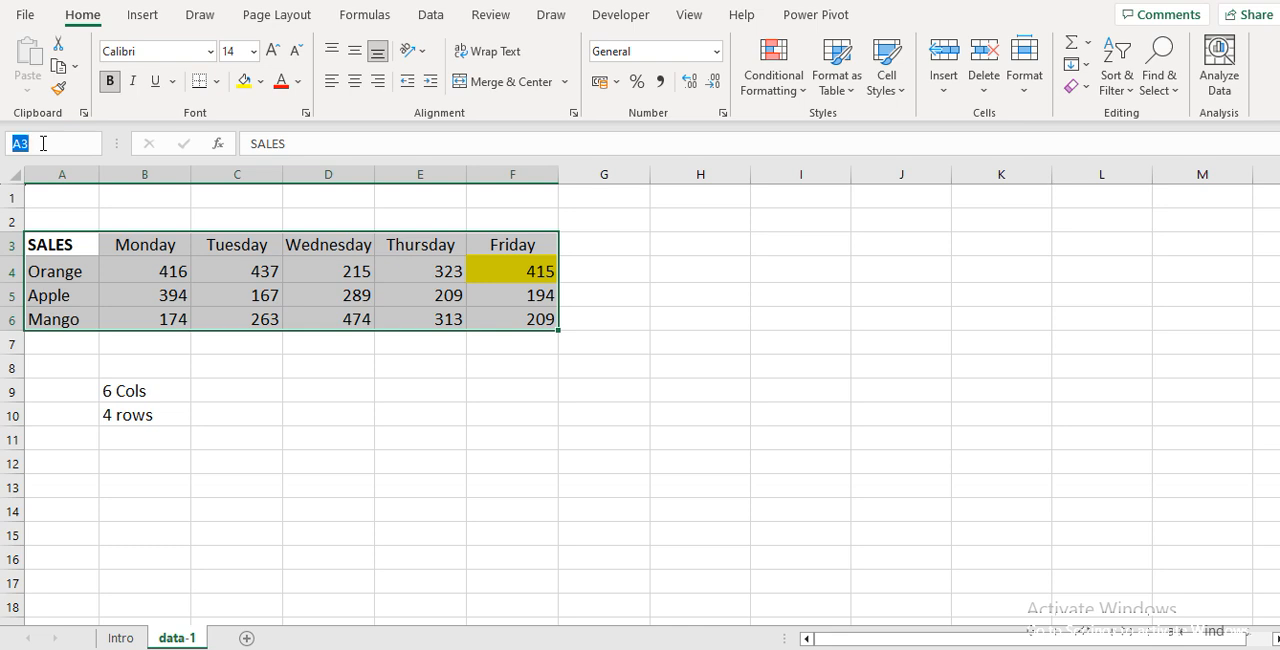
{"action": "type", "text": "SALESW"}
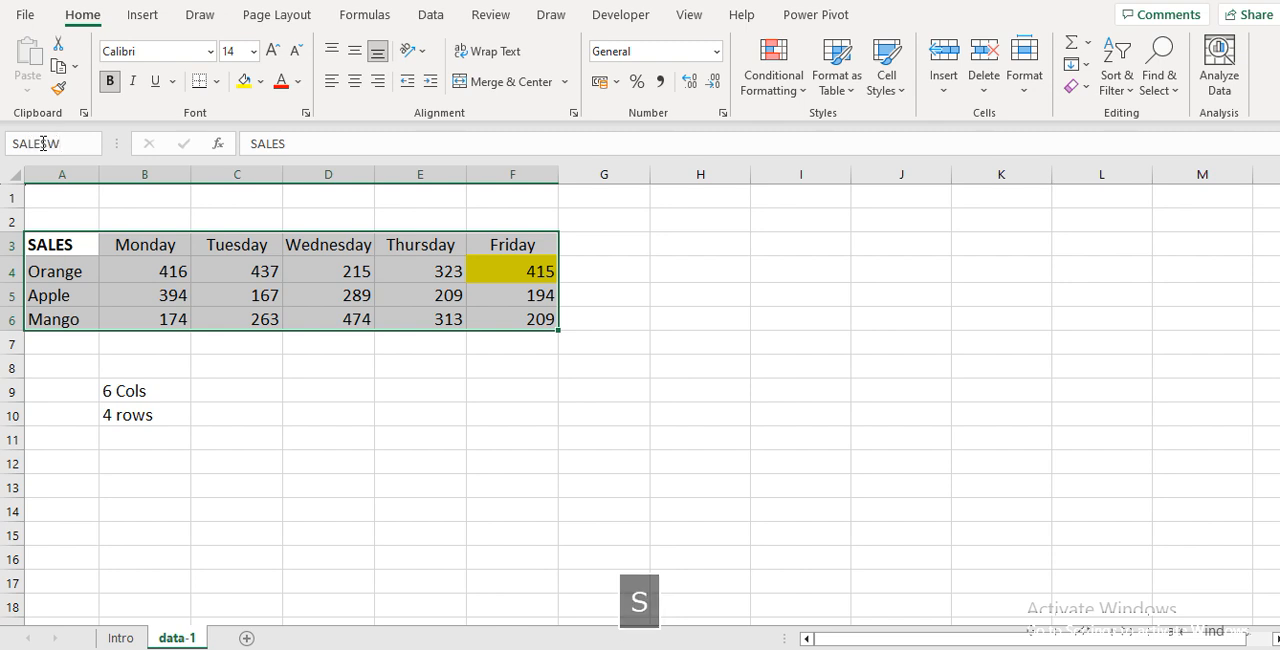
{"action": "key", "text": "BackSpace"}
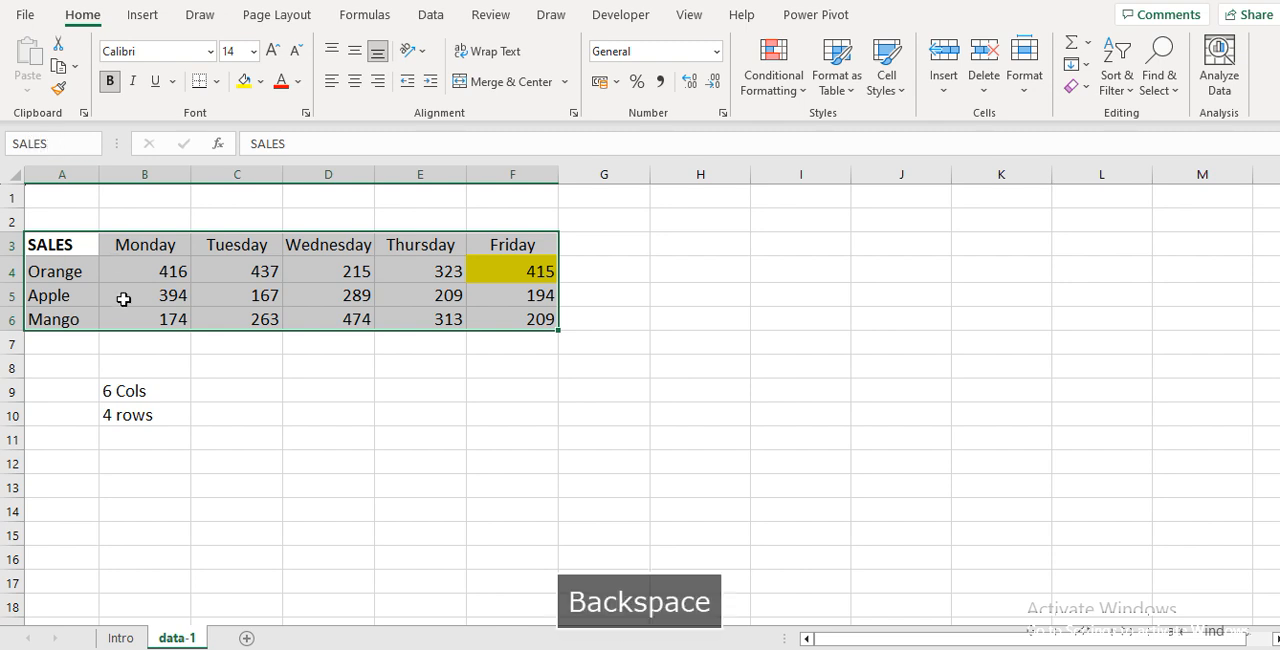
{"action": "key", "text": "Return"}
Check in the Name Manager which cells the SALES name refers to
{"action": "left_click", "coordinate": [311, 403]}
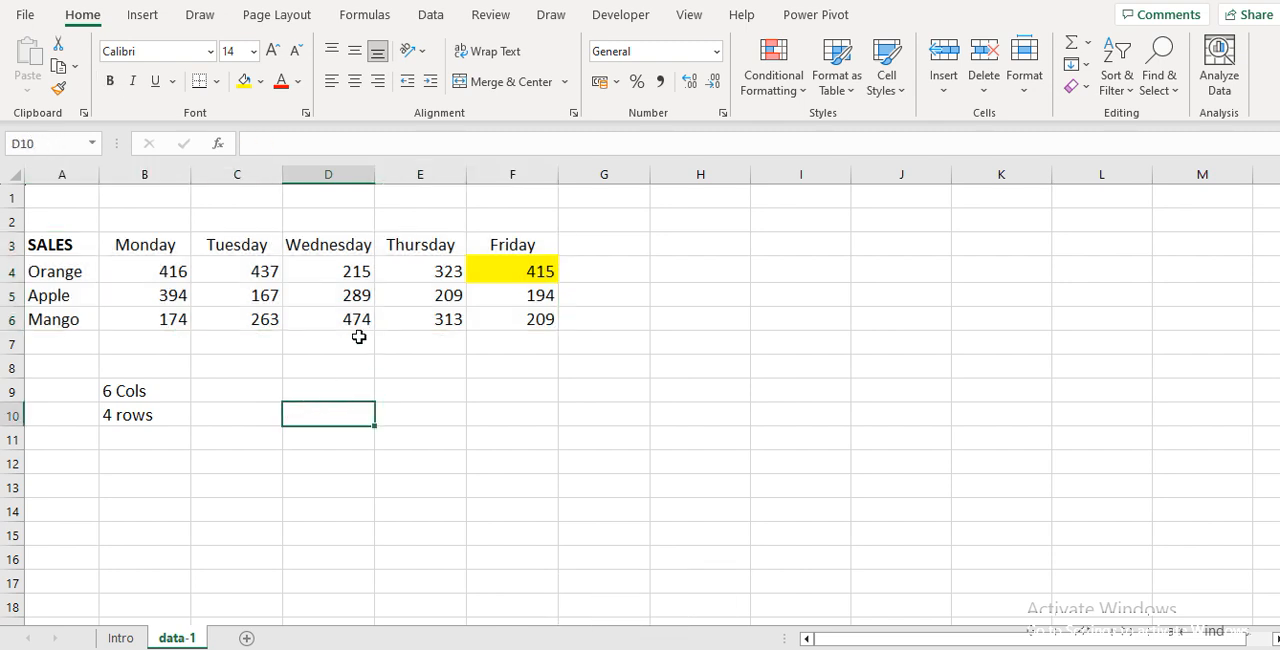
{"action": "left_click_drag", "start_coordinate": [286, 289], "coordinate": [269, 391]}
{"action": "left_click", "coordinate": [269, 389]}
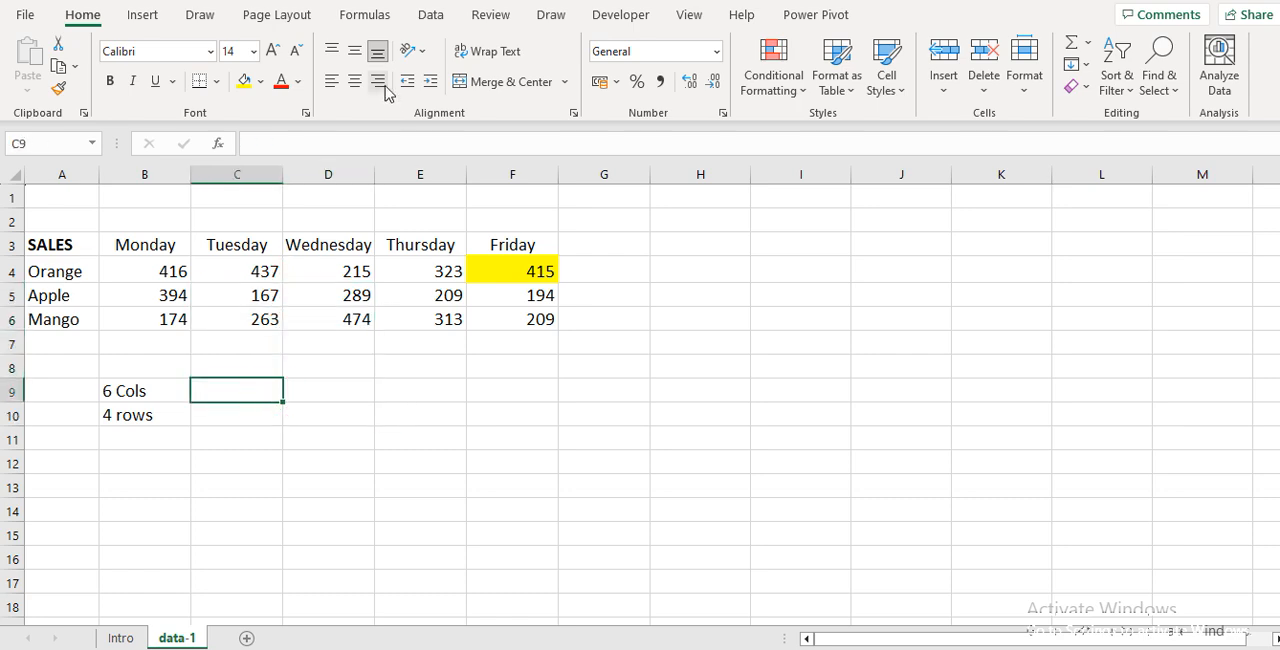
{"action": "left_click", "coordinate": [368, 15]}
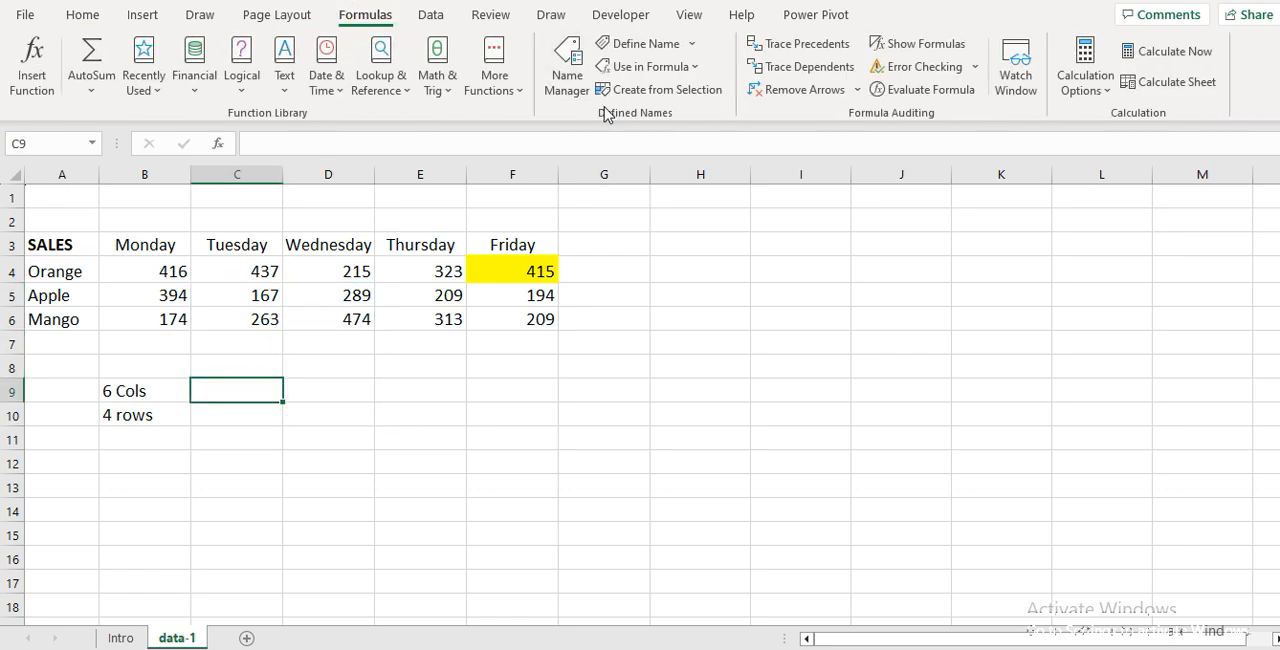
{"action": "left_click", "coordinate": [567, 75]}
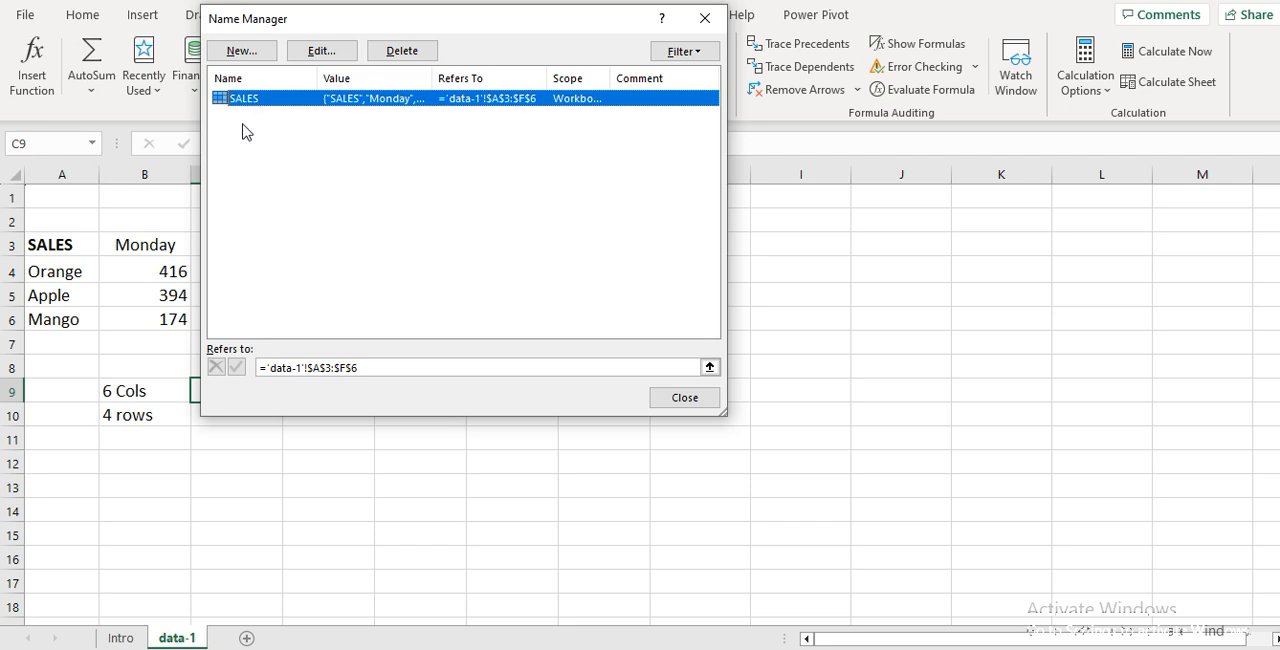
{"action": "left_click", "coordinate": [705, 22]}
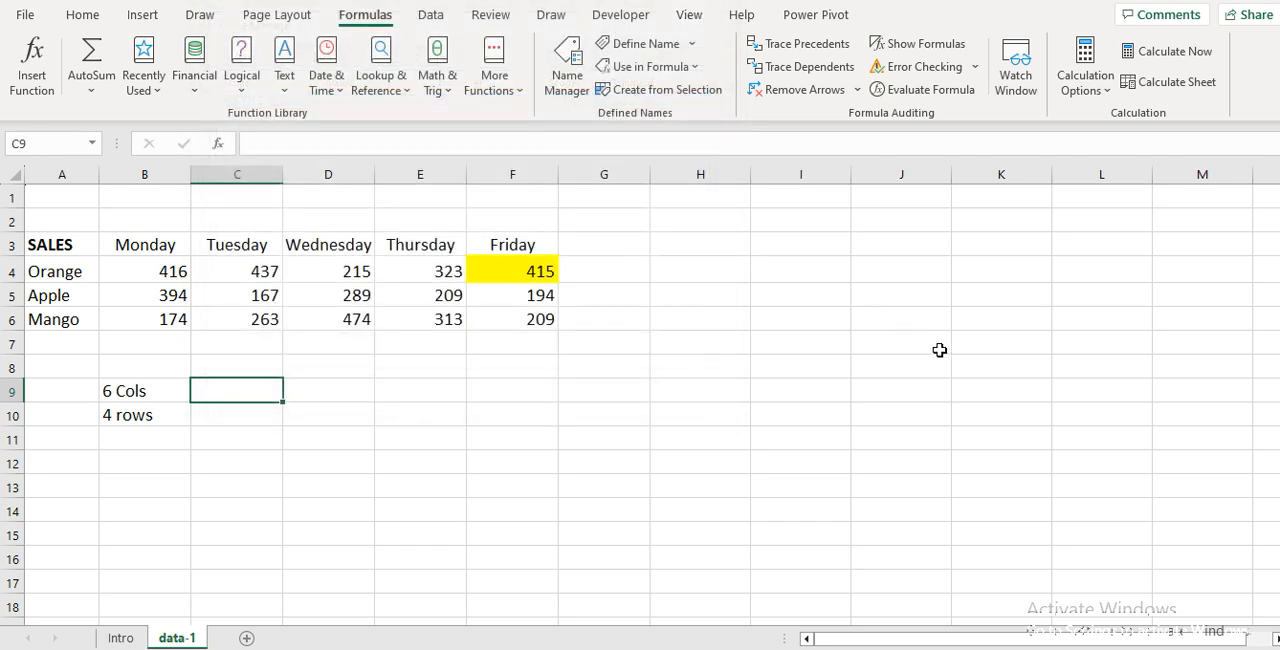
Fill J3:M8 with the array formula =TRANSPOSE(SALES)
{"action": "left_click", "coordinate": [900, 244]}
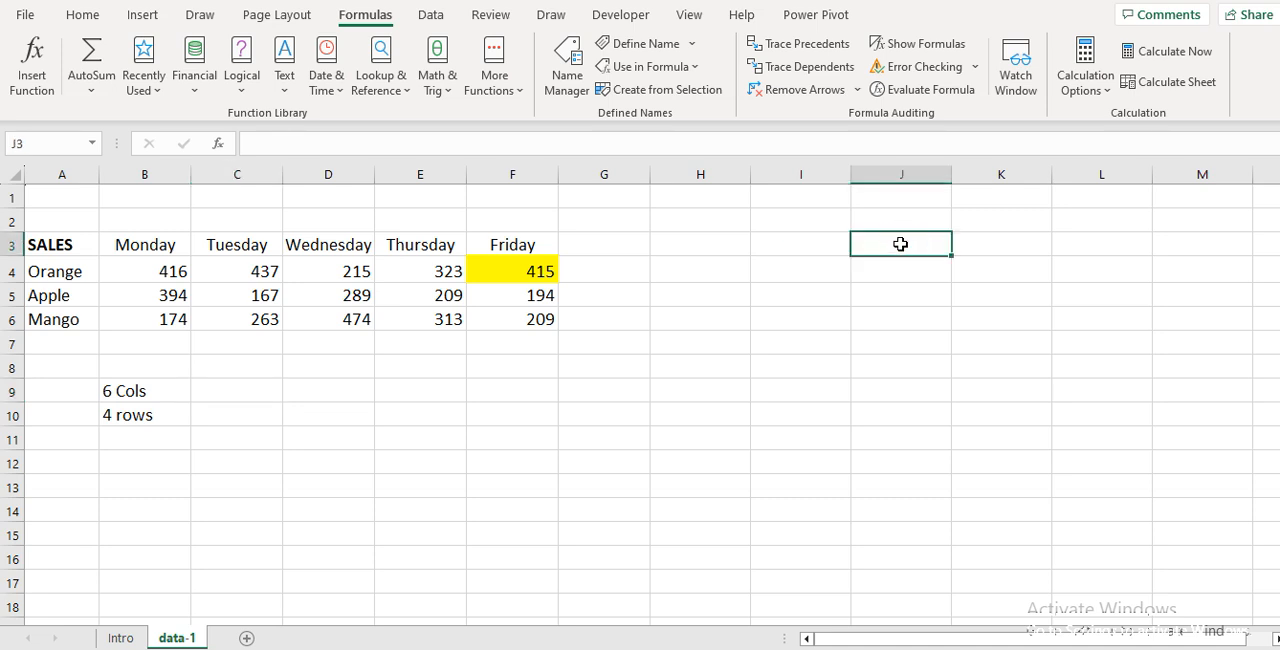
{"action": "key", "text": "shift+Right"}
{"action": "key", "text": "shift+Right"}
{"action": "key", "text": "shift+Right"}
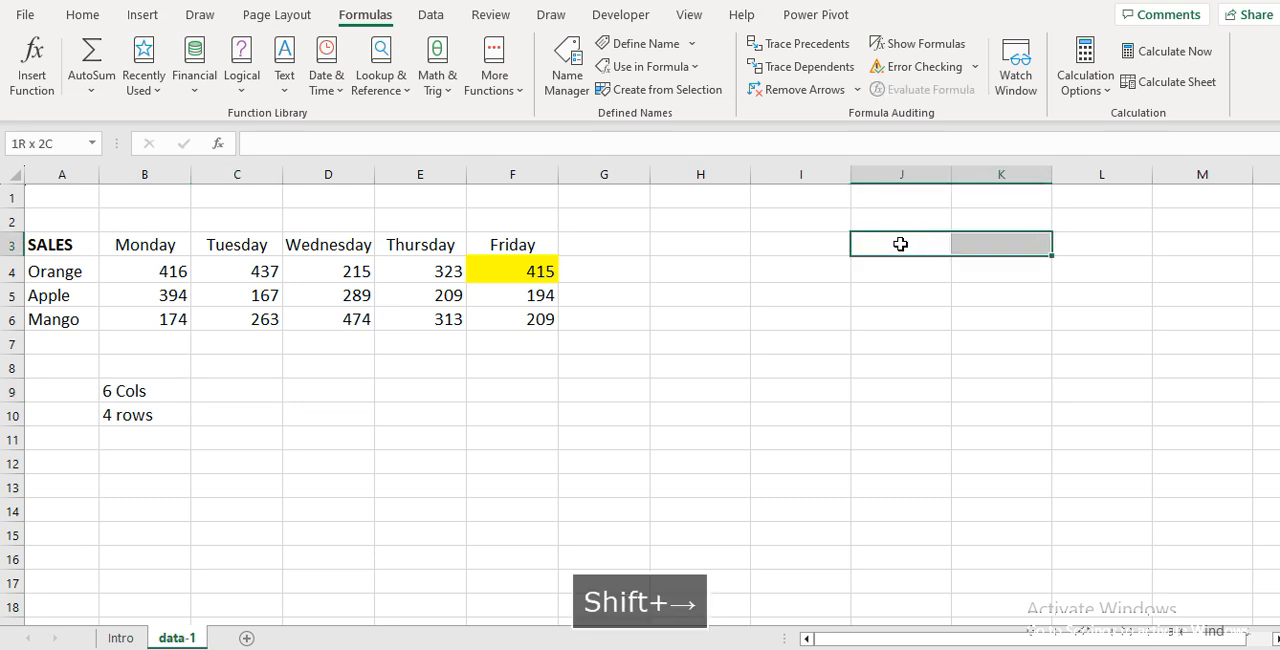
{"action": "key", "text": "shift+Down"}
{"action": "key", "text": "shift+Down"}
{"action": "key", "text": "shift+Down"}
{"action": "key", "text": "shift+Down"}
{"action": "key", "text": "shift+Down"}
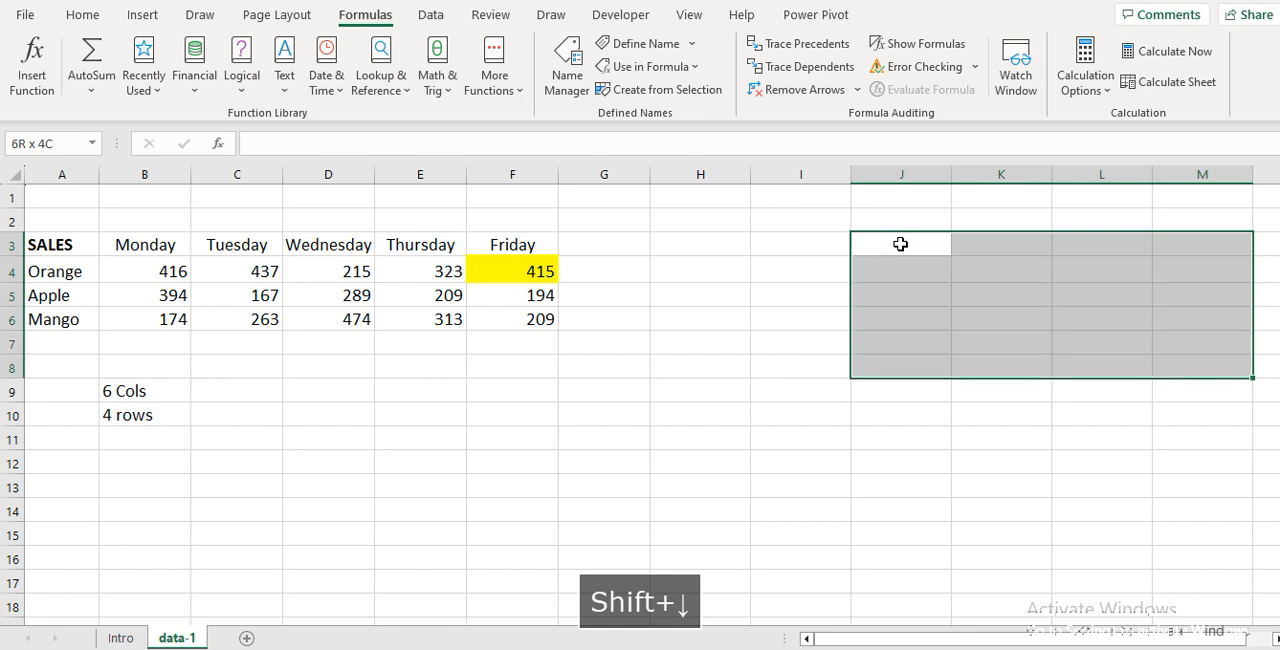
{"action": "type", "text": "=TRAN"}
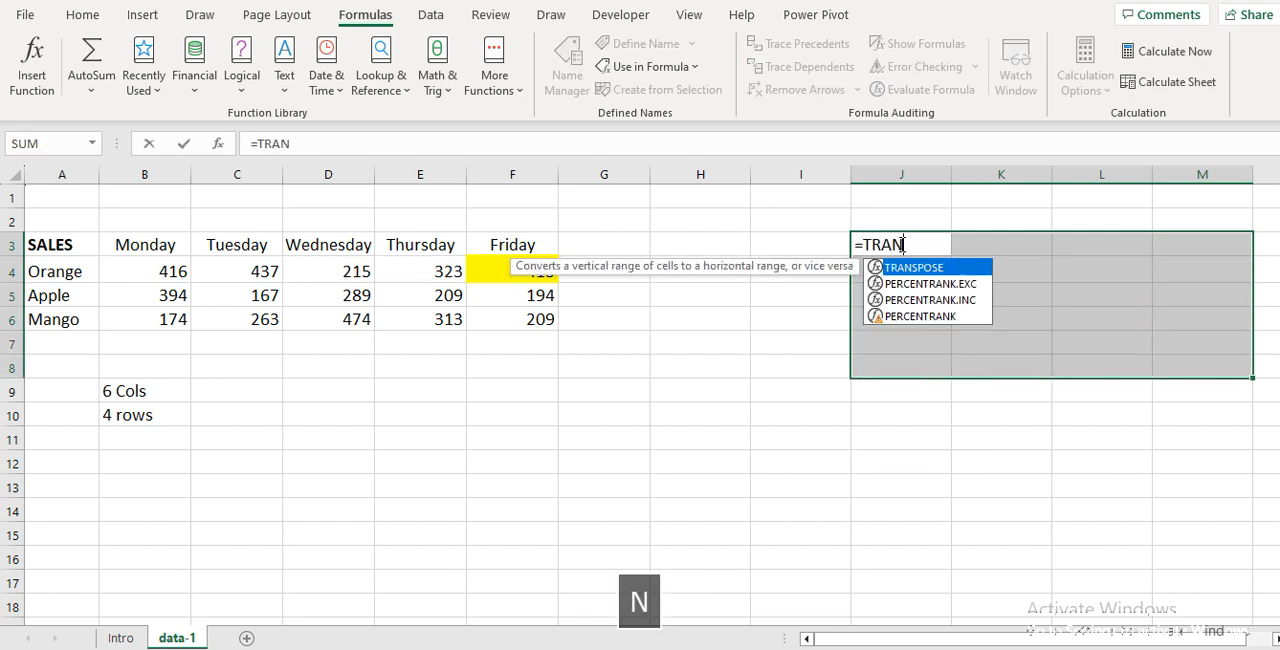
{"action": "type", "text": "S"}
{"action": "key", "text": "Tab"}
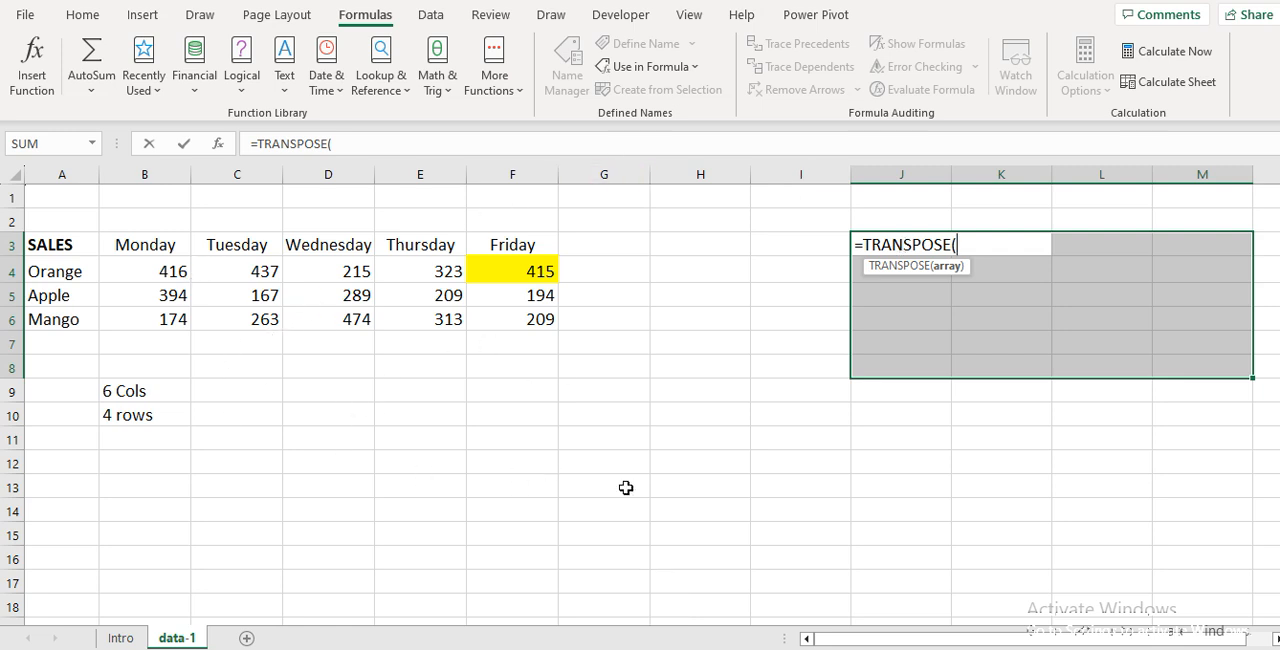
{"action": "type", "text": "SALE"}
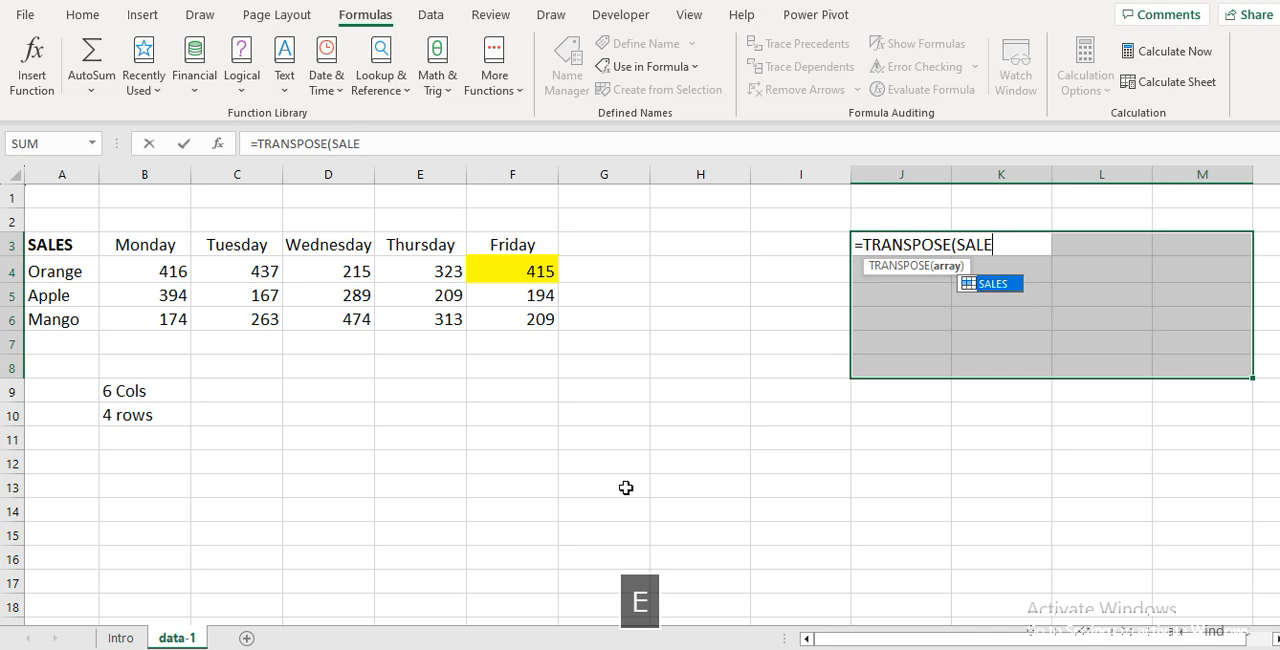
{"action": "key", "text": "Tab"}
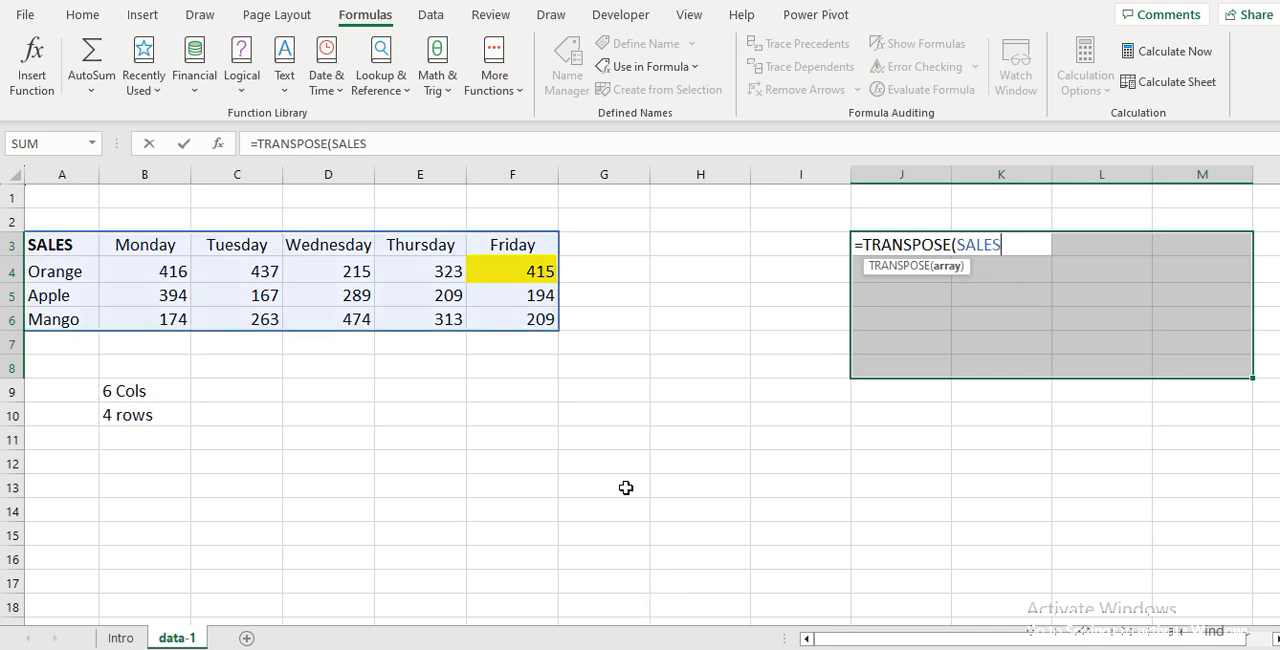
{"action": "key", "text": "ctrl+shift+Return"}
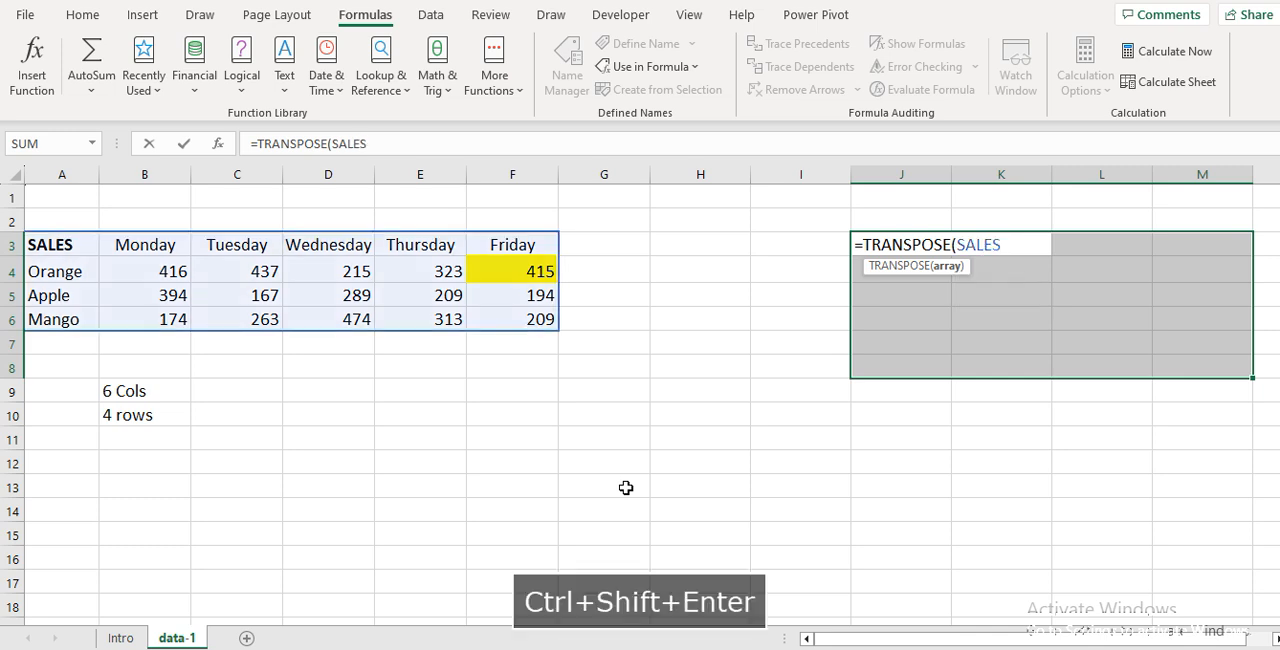
Fill the transposed Orange Friday value in K8 yellow to match source cell F4
{"action": "key", "text": "Down"}
{"action": "key", "text": "Down"}
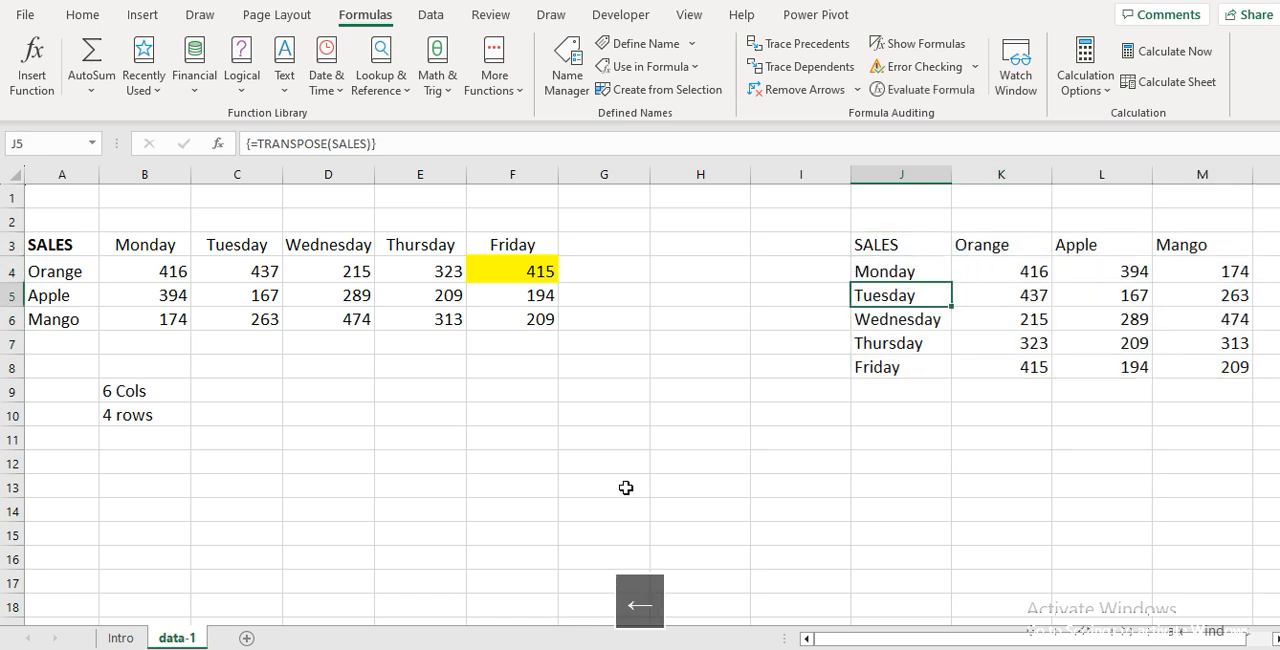
{"action": "key", "text": "Left"}
{"action": "key", "text": "Left"}
{"action": "key", "text": "Left"}
{"action": "key", "text": "Left"}
{"action": "key", "text": "Right"}
{"action": "key", "text": "Up"}
{"action": "key", "text": "Left"}
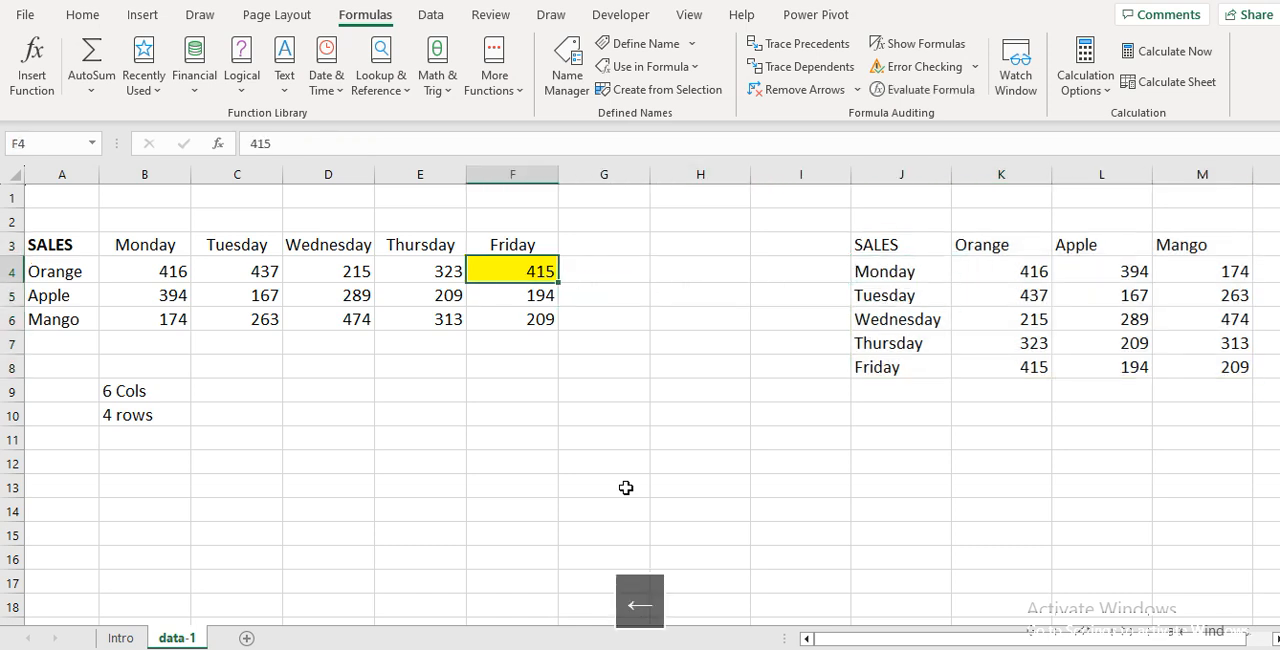
{"action": "key", "text": "Right"}
{"action": "key", "text": "Right"}
{"action": "key", "text": "Right"}
{"action": "key", "text": "Right"}
{"action": "key", "text": "Right"}
{"action": "key", "text": "Down"}
{"action": "key", "text": "Down"}
{"action": "key", "text": "Down"}
{"action": "key", "text": "Down"}
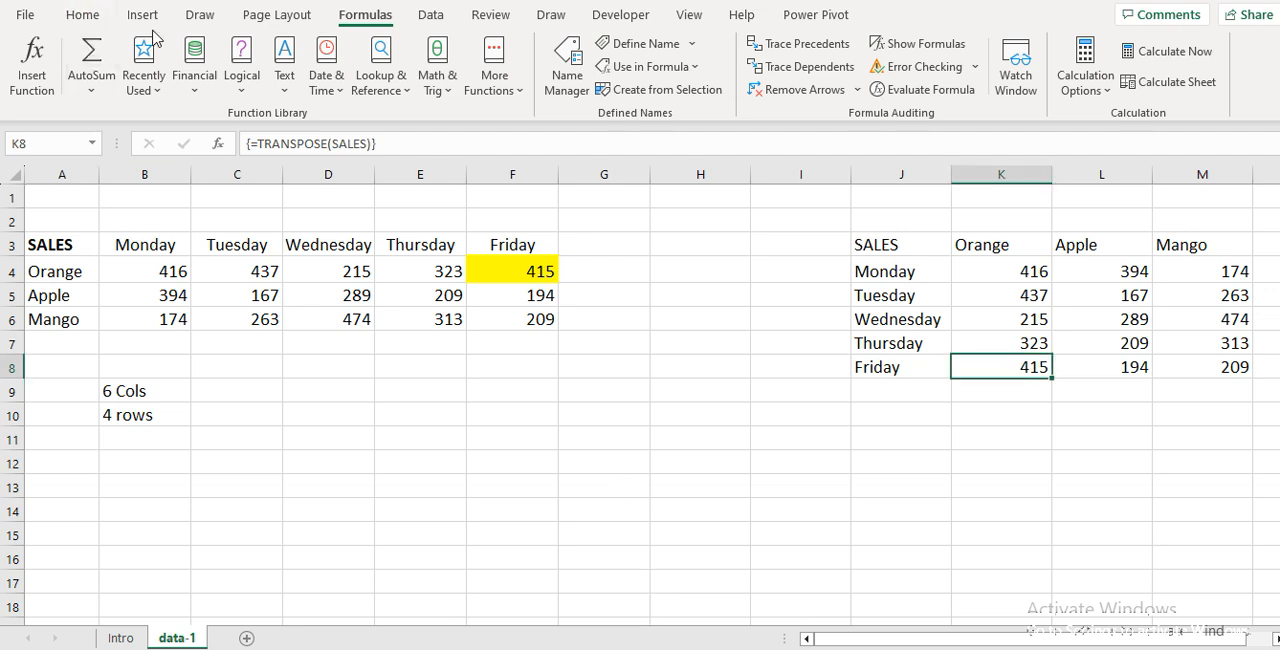
{"action": "left_click", "coordinate": [81, 14]}
{"action": "left_click", "coordinate": [244, 82]}
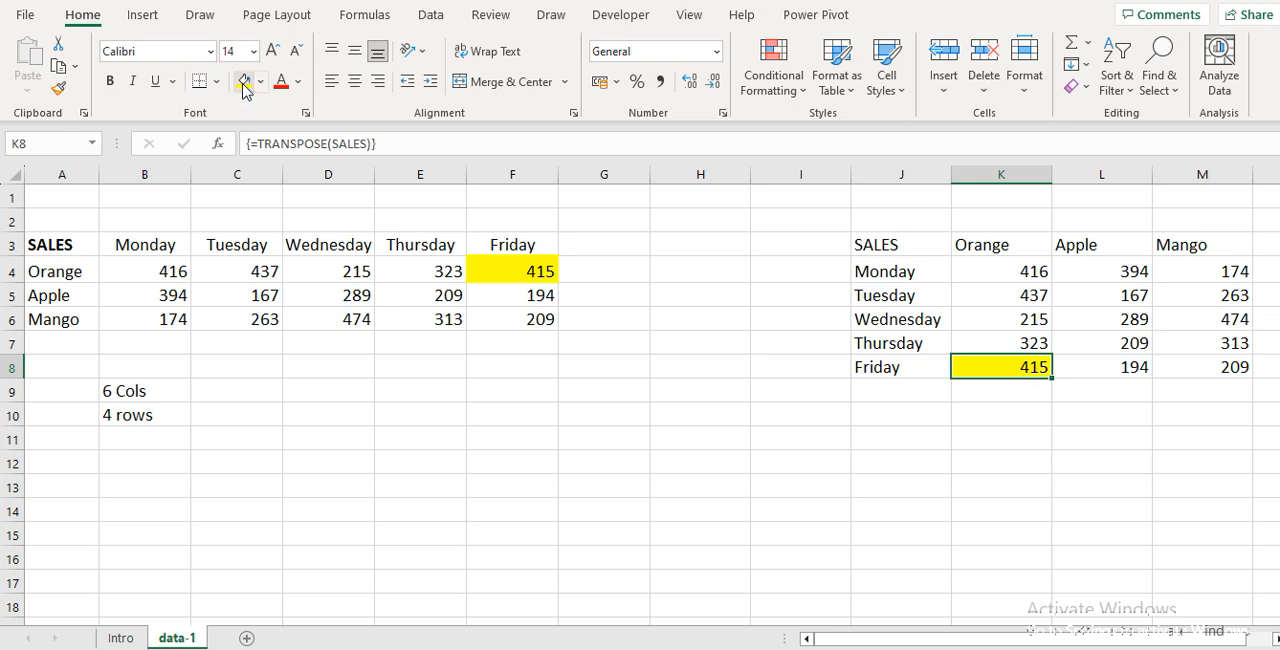
Set the Orange Friday sales in F4 to 500 and check the linked value in K8
{"action": "key", "text": "Left"}
{"action": "key", "text": "Left"}
{"action": "key", "text": "Left"}
{"action": "key", "text": "Left"}
{"action": "key", "text": "Up"}
{"action": "key", "text": "Up"}
{"action": "key", "text": "Up"}
{"action": "key", "text": "Up"}
{"action": "key", "text": "Left"}
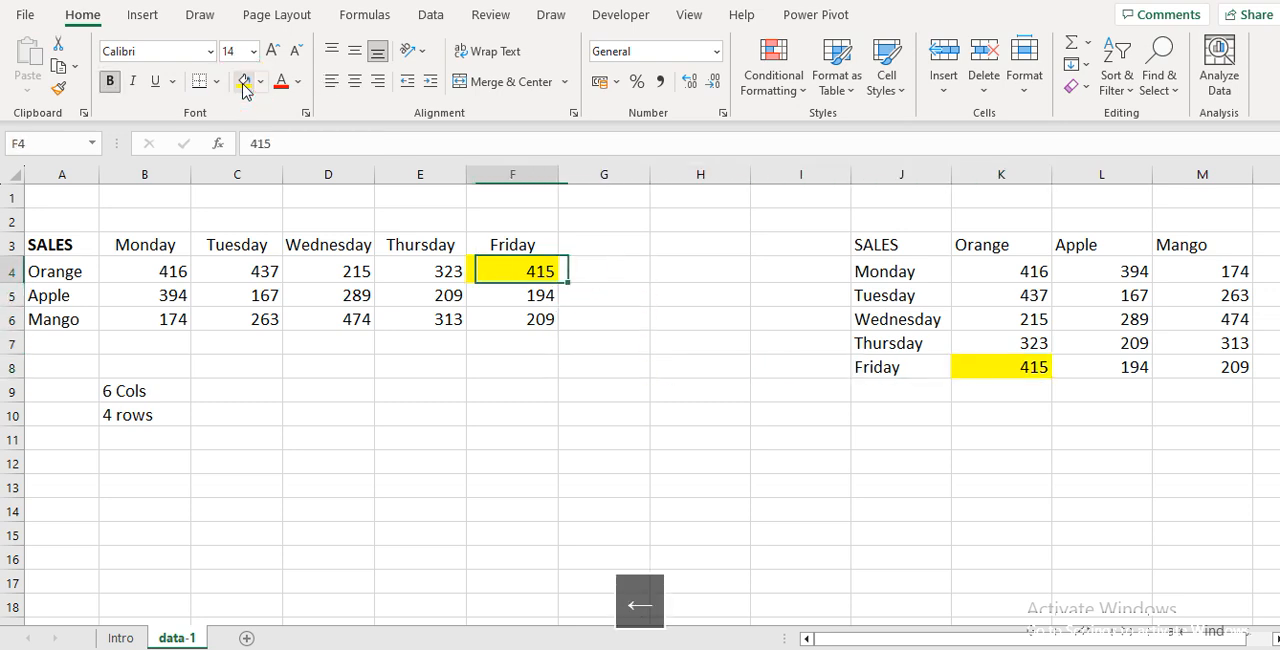
{"action": "type", "text": "5"}
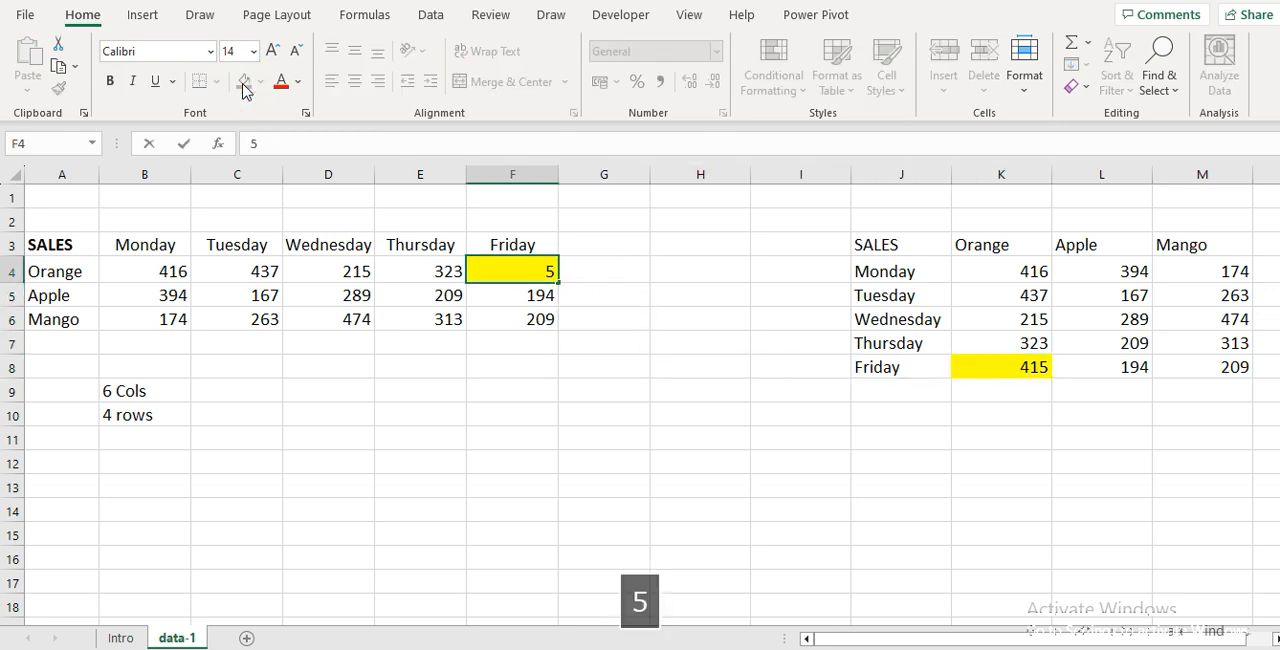
{"action": "type", "text": "00"}
{"action": "key", "text": "Return"}
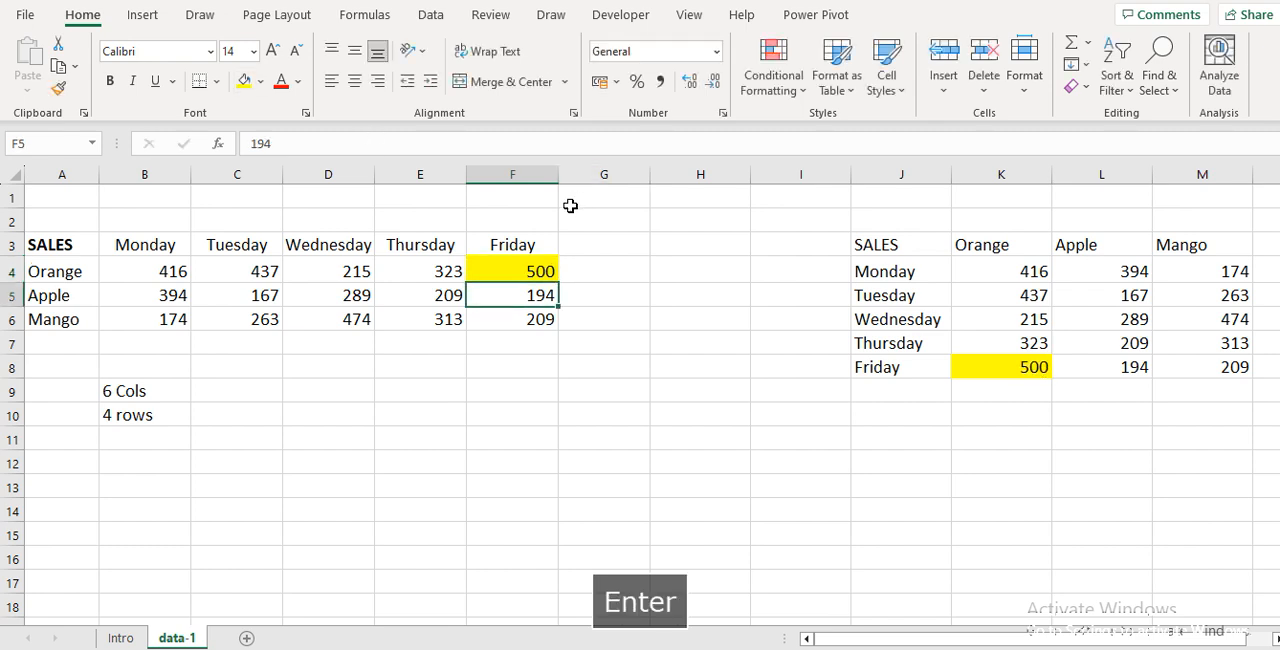
{"action": "left_click", "coordinate": [996, 359]}
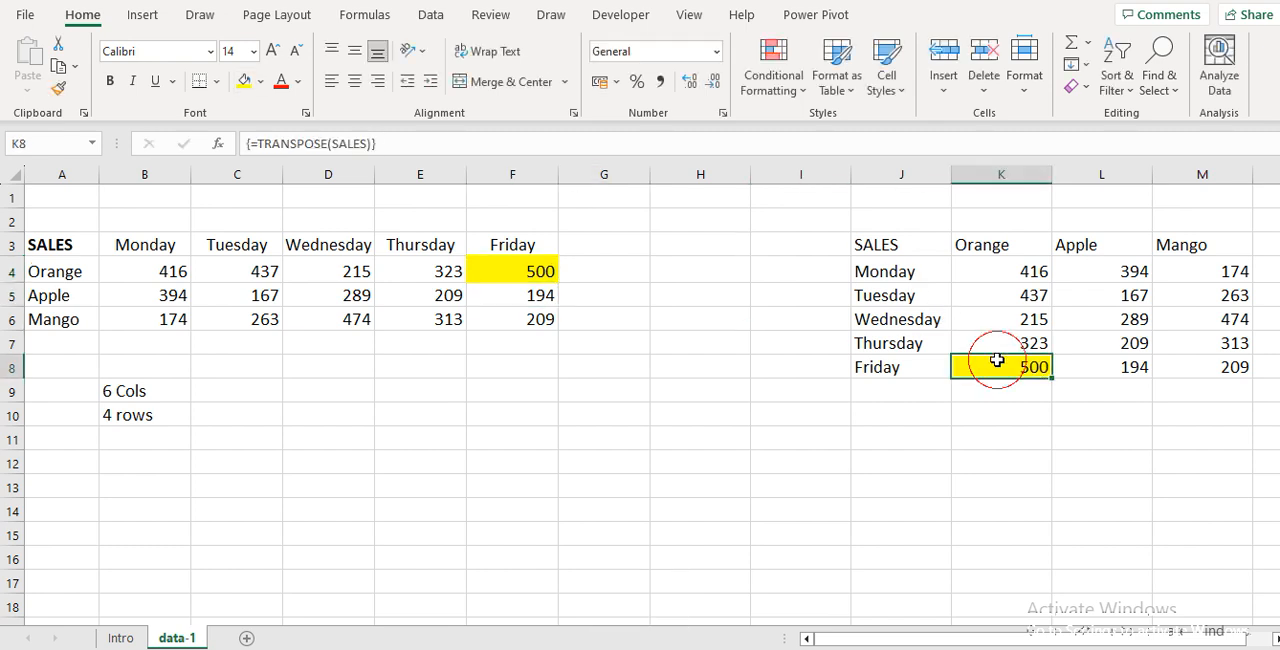